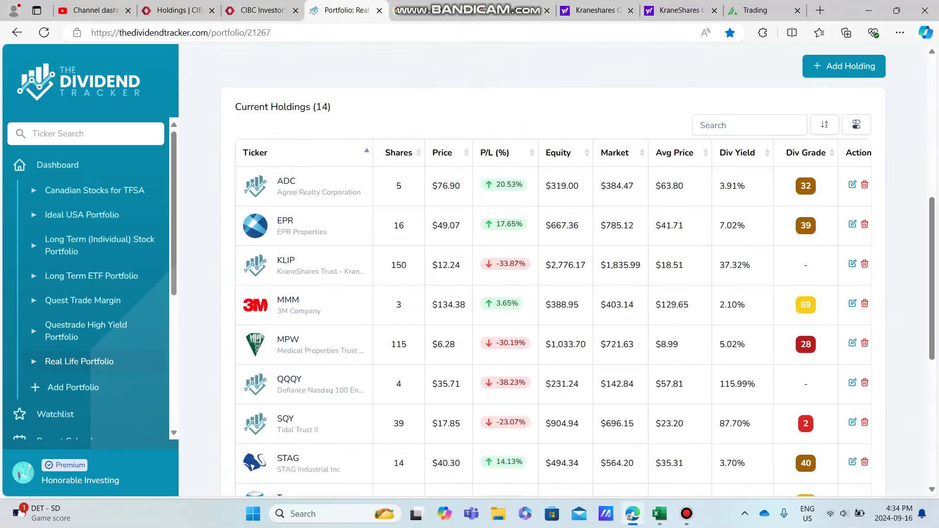
Cycle through the open tabs and scroll up to the Real Life Portfolio value chart
{"action": "key", "text": "ctrl+Tab"}
{"action": "key", "text": "ctrl+Tab"}
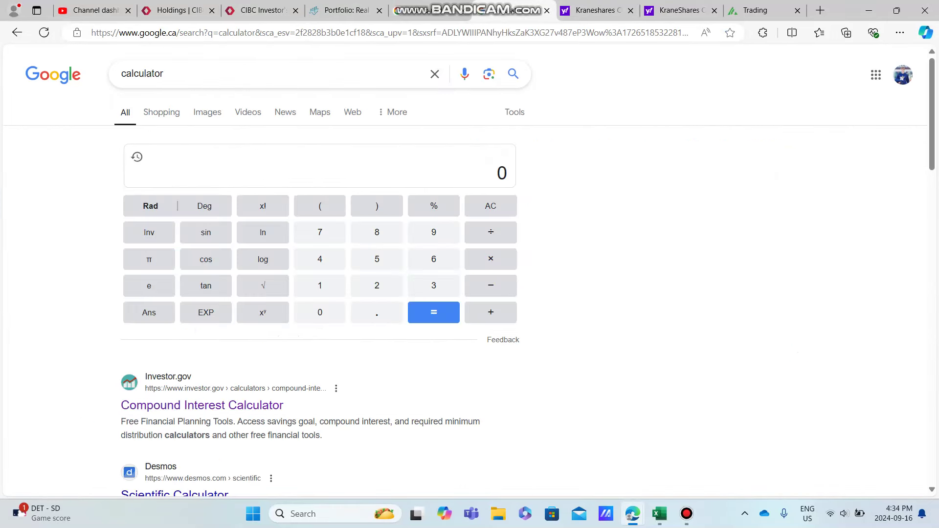
{"action": "key", "text": "ctrl+Tab"}
{"action": "key", "text": "ctrl+Tab"}
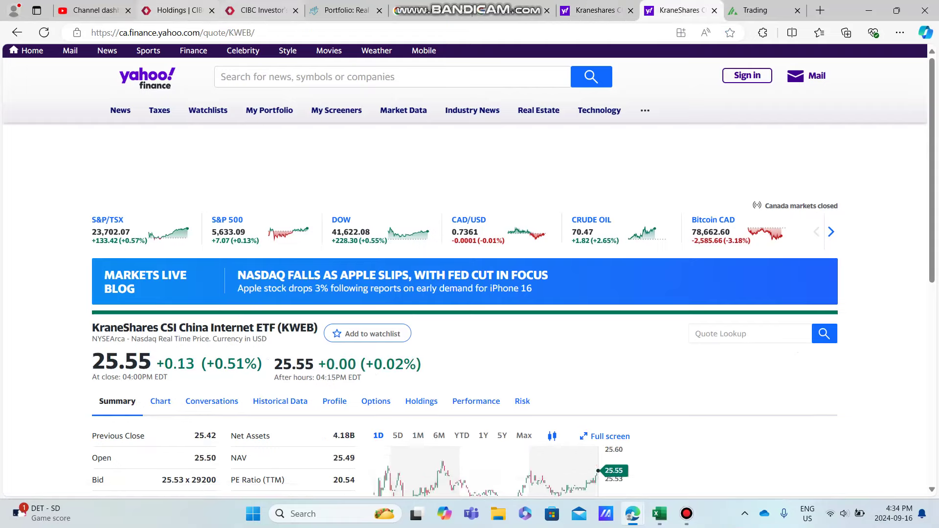
{"action": "key", "text": "ctrl+Tab"}
{"action": "key", "text": "ctrl+Tab"}
{"action": "key", "text": "ctrl+Tab"}
{"action": "scroll", "coordinate": [443, 271], "scroll_direction": "down", "scroll_amount": 1}
{"action": "key", "text": "ctrl+Tab"}
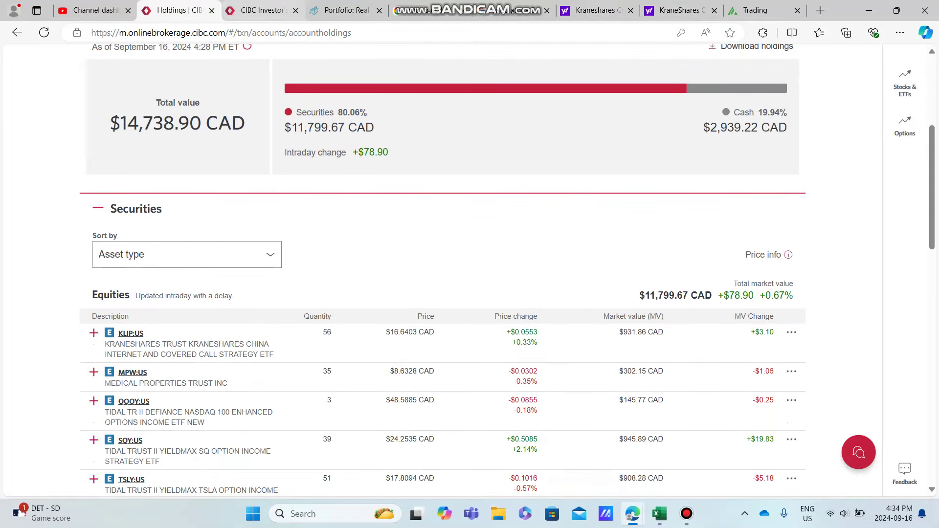
{"action": "key", "text": "ctrl+Tab"}
{"action": "key", "text": "Up"}
{"action": "key", "text": "Up"}
{"action": "key", "text": "Up"}
{"action": "key", "text": "Up"}
{"action": "key", "text": "Up"}
{"action": "key", "text": "Up"}
{"action": "key", "text": "Up"}
{"action": "key", "text": "Up"}
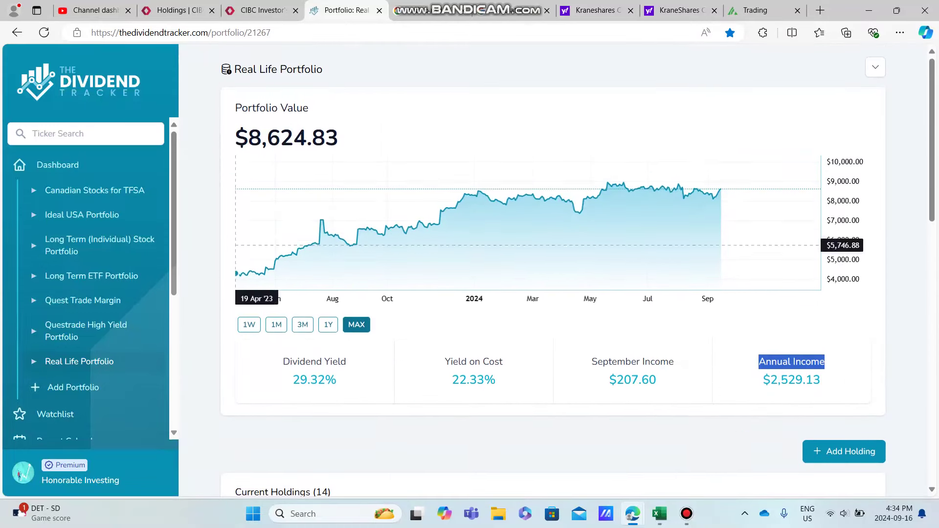
{"action": "key", "text": "Up"}
{"action": "key", "text": "Up"}
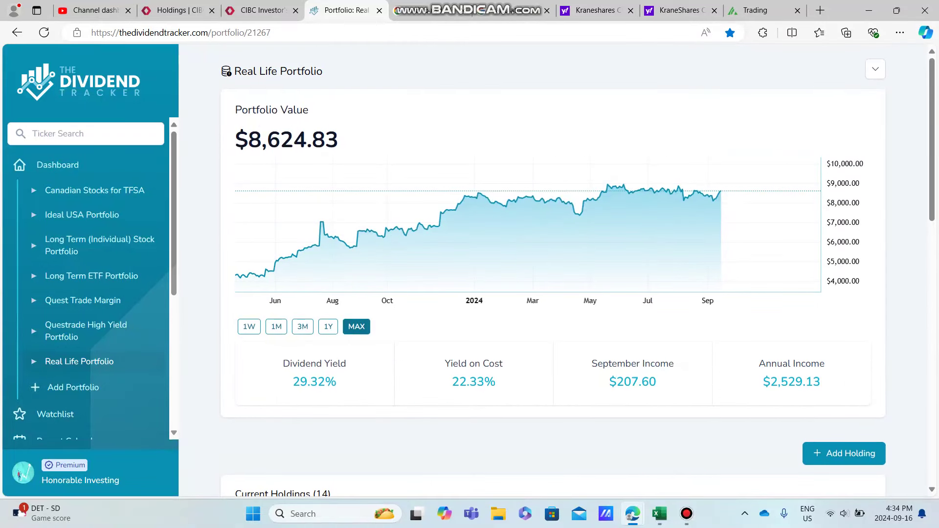
{"action": "key", "text": "Up"}
{"action": "key", "text": "Up"}
{"action": "key", "text": "Up"}
{"action": "key", "text": "Up"}
{"action": "scroll", "coordinate": [580, 243], "scroll_direction": "up", "scroll_amount": 5}
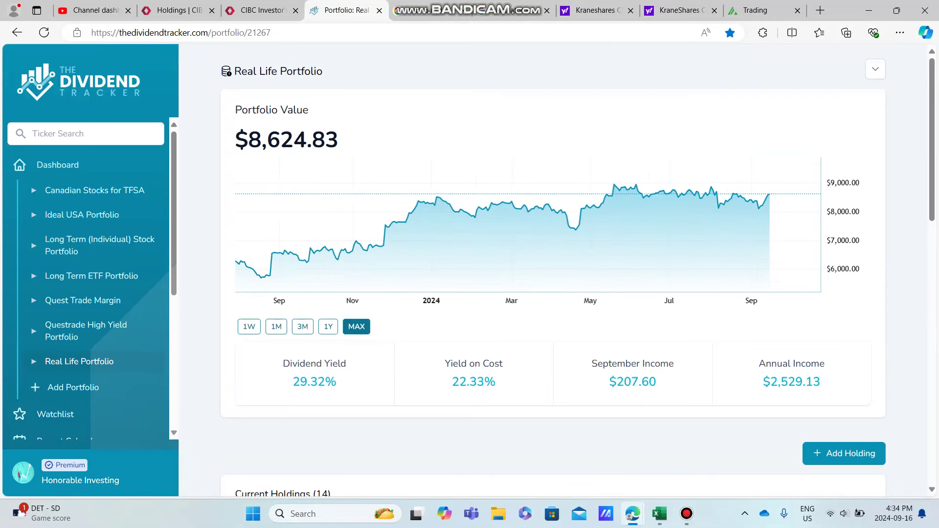
Check the CIBC holdings' $11,799.67 CAD securities total against the portfolio, then view transaction history
{"action": "left_click", "coordinate": [176, 11]}
{"action": "key", "text": "Down"}
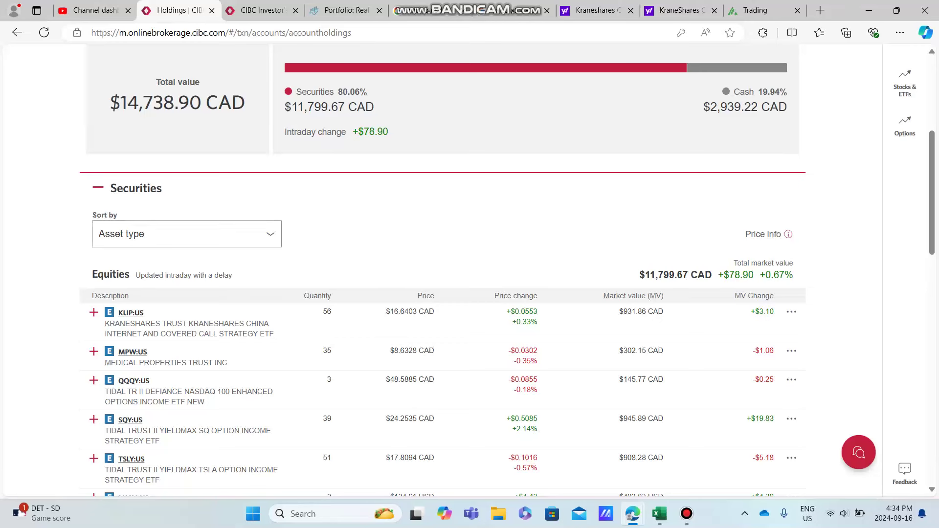
{"action": "mouse_move", "coordinate": [358, 107]}
{"action": "left_mouse_down"}
{"action": "mouse_move", "coordinate": [286, 106]}
{"action": "mouse_move", "coordinate": [374, 106]}
{"action": "left_mouse_up"}
{"action": "left_click", "coordinate": [345, 11]}
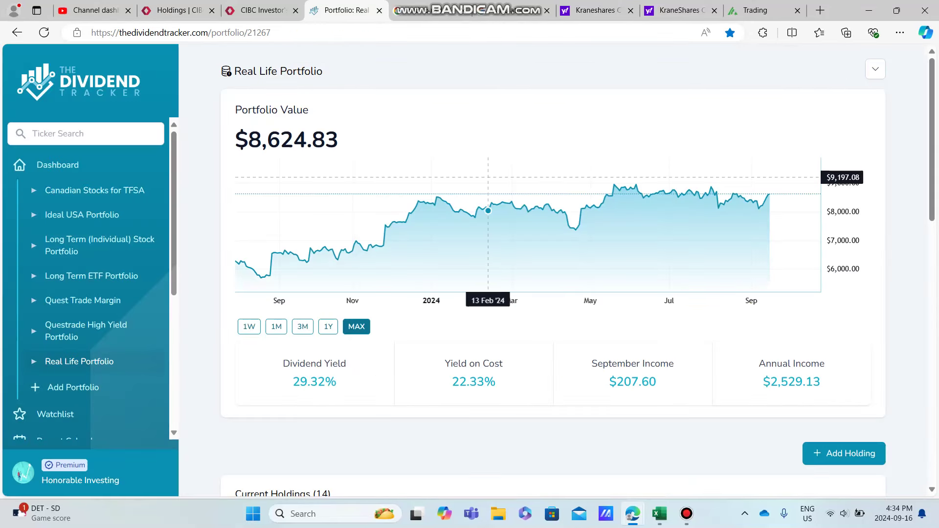
{"action": "left_click", "coordinate": [260, 10]}
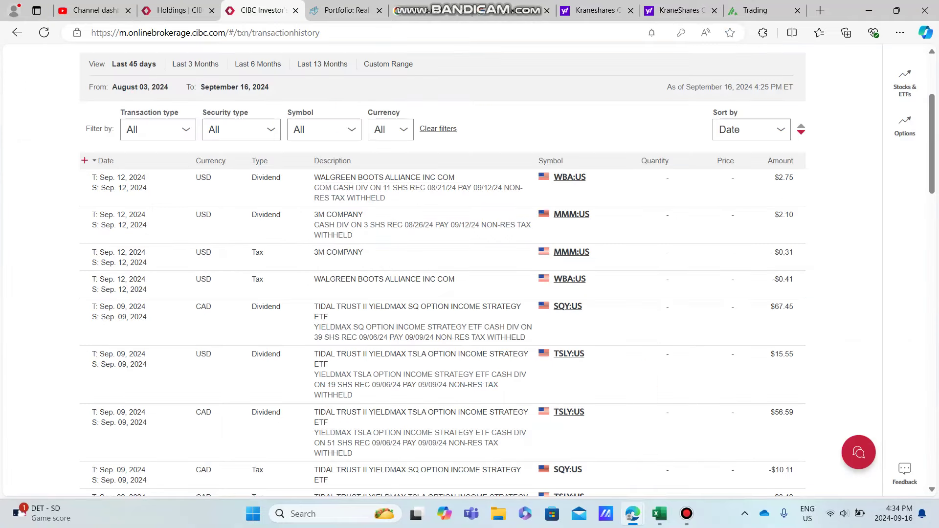
{"action": "scroll", "coordinate": [441, 294], "scroll_direction": "down", "scroll_amount": 2}
Open and dismiss the options trading panel on the CIBC transaction history page
{"action": "left_click", "coordinate": [905, 125]}
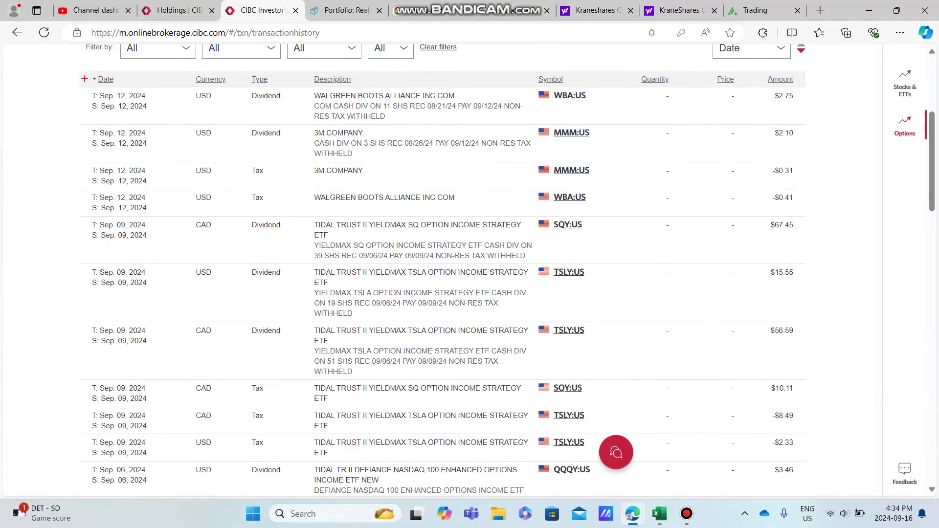
{"action": "key", "text": "Escape"}
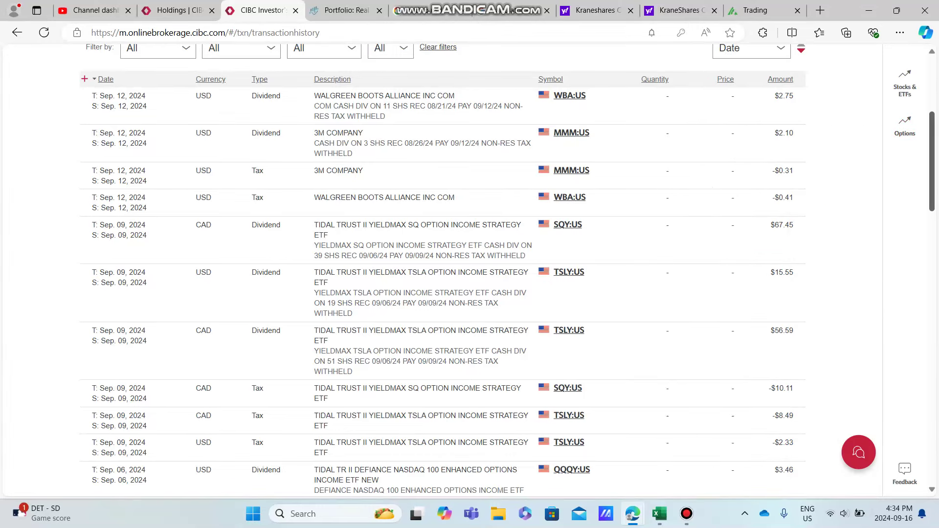
{"action": "scroll", "coordinate": [440, 279], "scroll_direction": "down", "scroll_amount": 2}
{"action": "scroll", "coordinate": [441, 279], "scroll_direction": "down", "scroll_amount": 1}
{"action": "scroll", "coordinate": [441, 280], "scroll_direction": "down", "scroll_amount": 1}
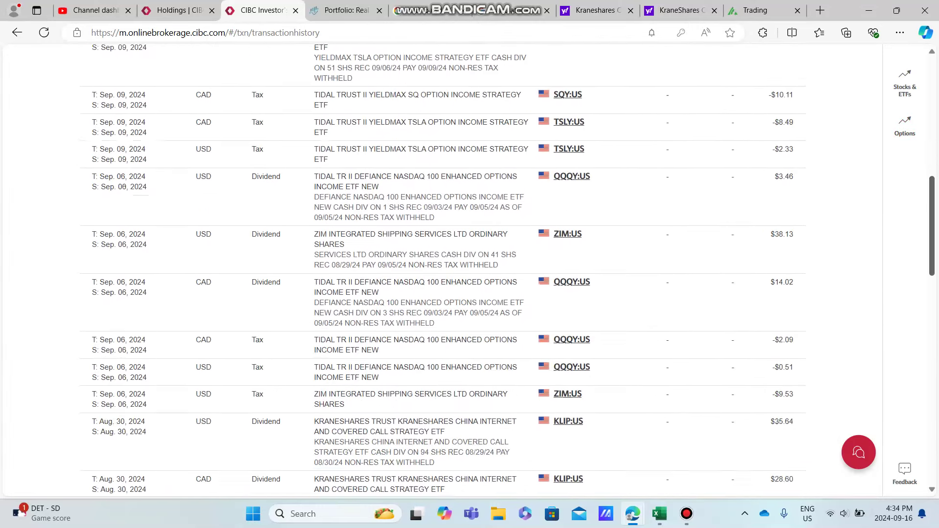
{"action": "scroll", "coordinate": [441, 279], "scroll_direction": "down", "scroll_amount": 2}
{"action": "scroll", "coordinate": [470, 272], "scroll_direction": "down", "scroll_amount": 3}
{"action": "scroll", "coordinate": [470, 273], "scroll_direction": "down", "scroll_amount": 5}
{"action": "scroll", "coordinate": [470, 272], "scroll_direction": "down", "scroll_amount": 2}
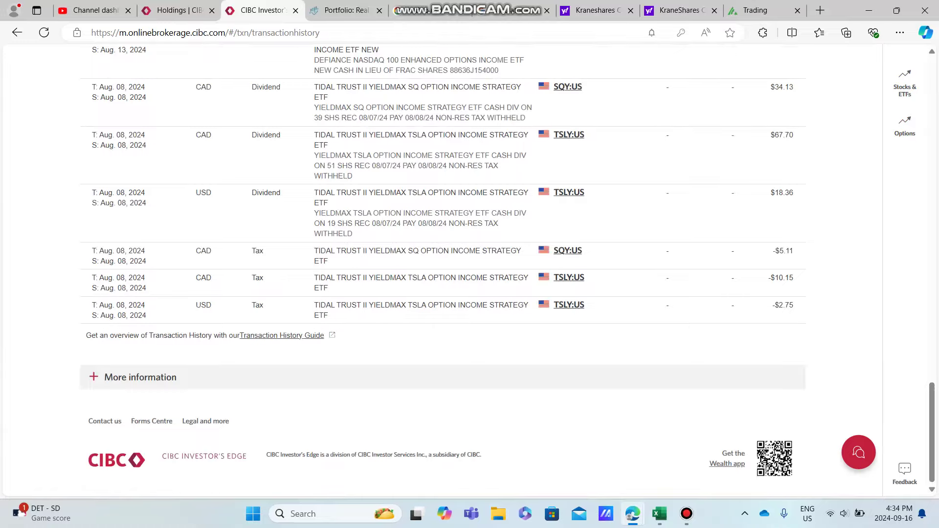
{"action": "scroll", "coordinate": [440, 272], "scroll_direction": "up", "scroll_amount": 3}
{"action": "scroll", "coordinate": [441, 271], "scroll_direction": "up", "scroll_amount": 3}
{"action": "scroll", "coordinate": [441, 271], "scroll_direction": "up", "scroll_amount": 1}
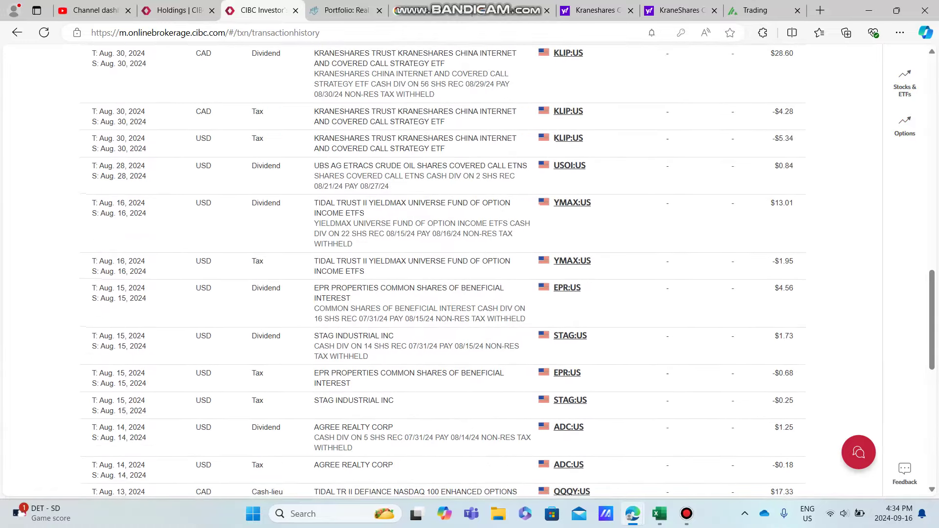
{"action": "scroll", "coordinate": [440, 272], "scroll_direction": "up", "scroll_amount": 1}
{"action": "scroll", "coordinate": [470, 272], "scroll_direction": "up", "scroll_amount": 1}
{"action": "scroll", "coordinate": [470, 272], "scroll_direction": "up", "scroll_amount": 1}
{"action": "scroll", "coordinate": [470, 271], "scroll_direction": "up", "scroll_amount": 1}
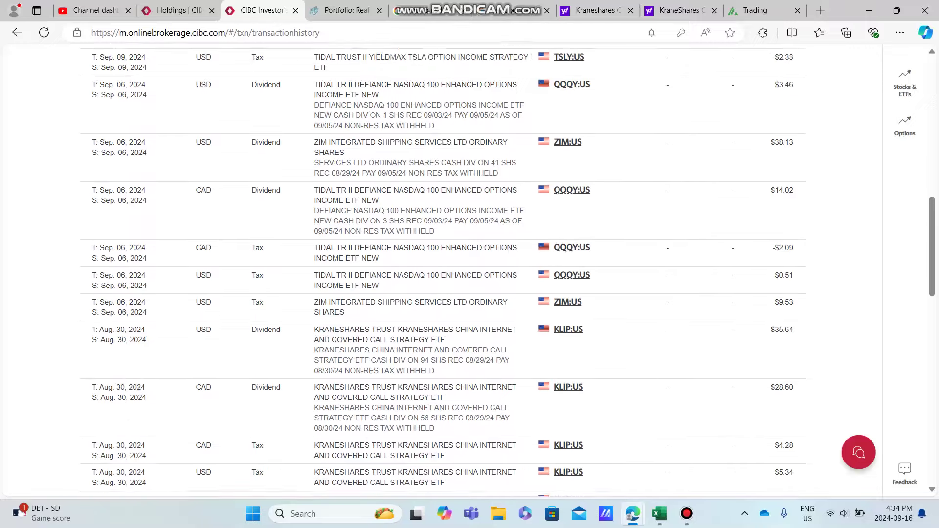
{"action": "scroll", "coordinate": [470, 272], "scroll_direction": "up", "scroll_amount": 1}
{"action": "scroll", "coordinate": [470, 272], "scroll_direction": "up", "scroll_amount": 1}
{"action": "scroll", "coordinate": [470, 271], "scroll_direction": "up", "scroll_amount": 1}
{"action": "scroll", "coordinate": [470, 272], "scroll_direction": "up", "scroll_amount": 1}
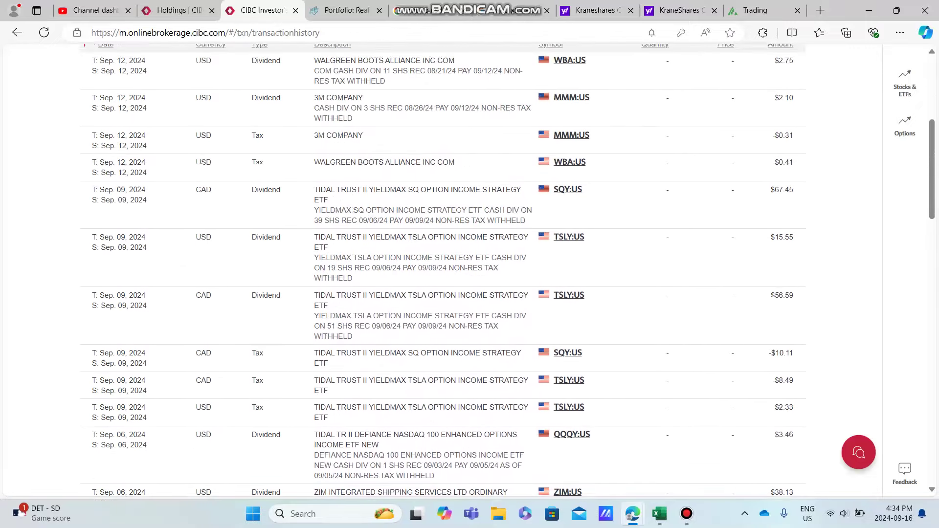
{"action": "scroll", "coordinate": [469, 272], "scroll_direction": "up", "scroll_amount": 1}
{"action": "scroll", "coordinate": [470, 272], "scroll_direction": "up", "scroll_amount": 1}
{"action": "scroll", "coordinate": [470, 272], "scroll_direction": "up", "scroll_amount": 1}
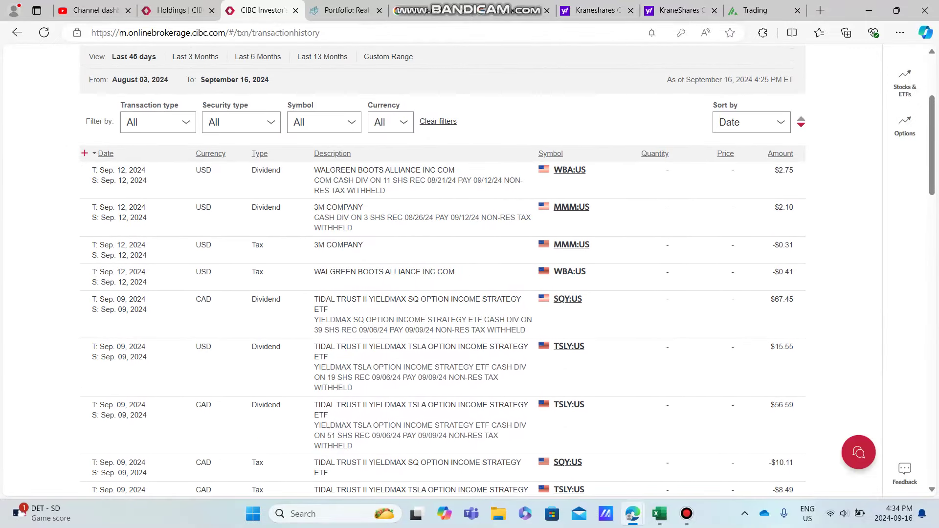
Flip between the Real Life Portfolio, CIBC holdings, transaction history and YouTube Studio tabs
{"action": "left_click", "coordinate": [341, 10]}
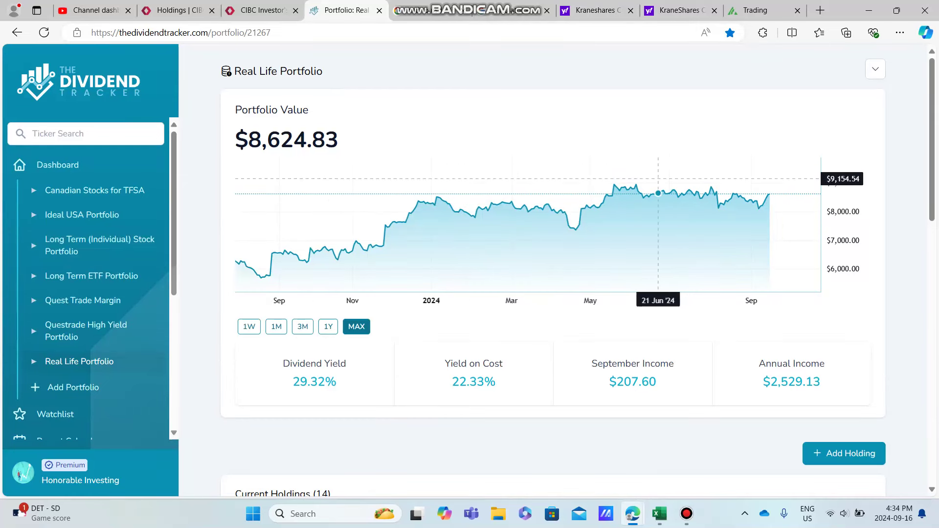
{"action": "key", "text": "ctrl+shift+Tab"}
{"action": "scroll", "coordinate": [441, 272], "scroll_direction": "down", "scroll_amount": 1}
{"action": "scroll", "coordinate": [441, 272], "scroll_direction": "down", "scroll_amount": 3}
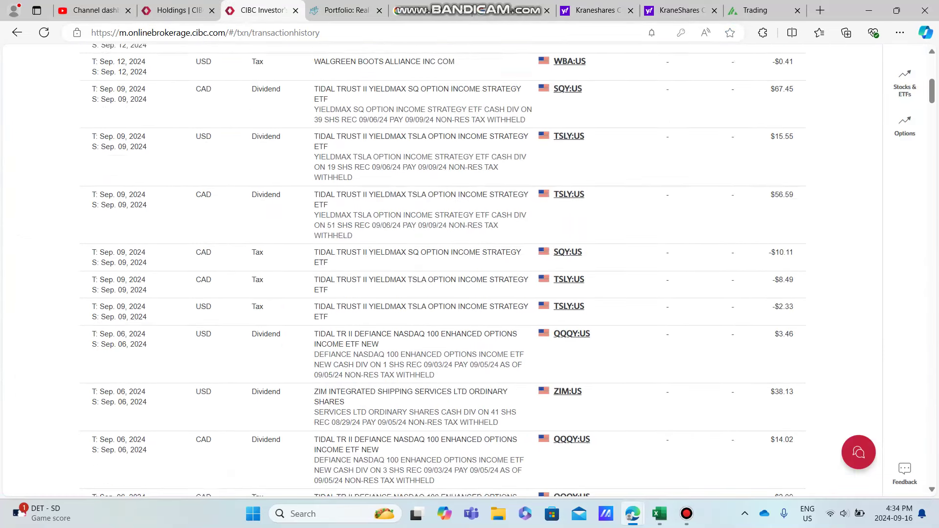
{"action": "scroll", "coordinate": [441, 271], "scroll_direction": "down", "scroll_amount": 3}
{"action": "key", "text": "ctrl+shift+Tab"}
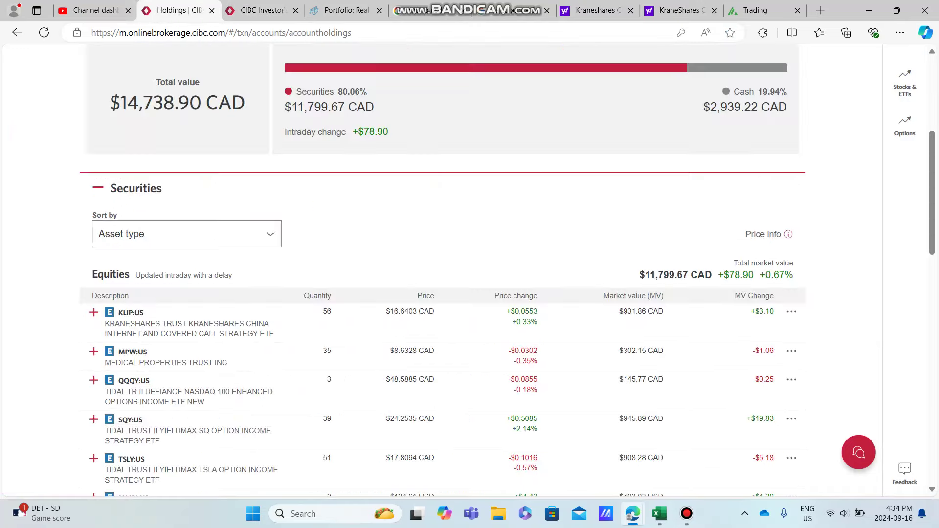
{"action": "key", "text": "ctrl+shift+Tab"}
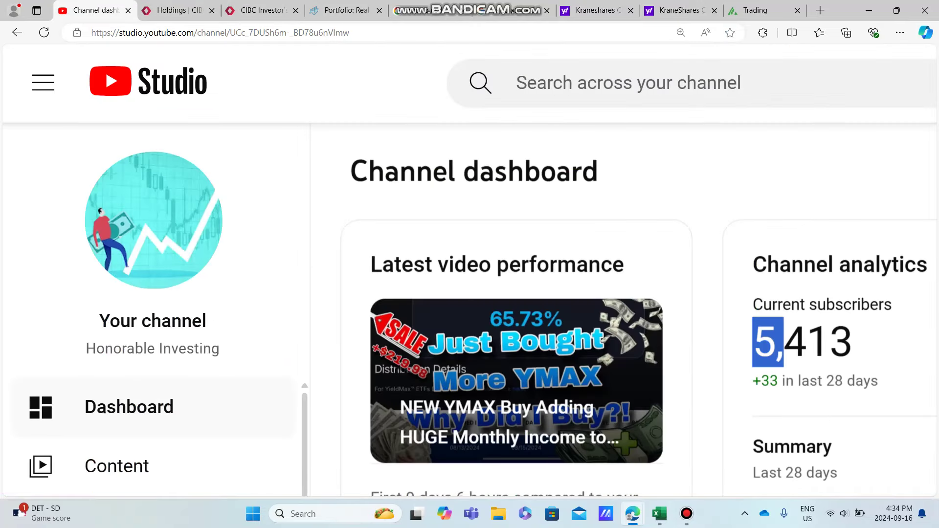
{"action": "key", "text": "ctrl+Tab"}
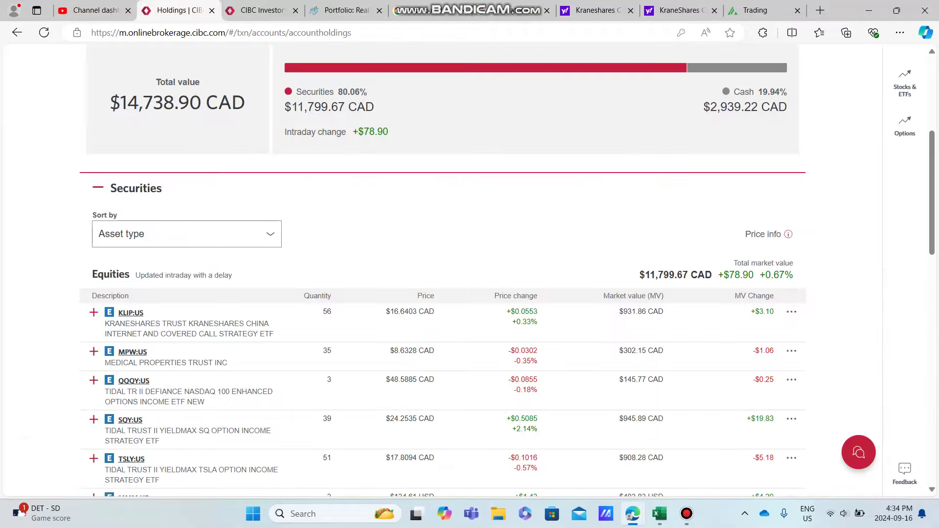
{"action": "left_click", "coordinate": [345, 11]}
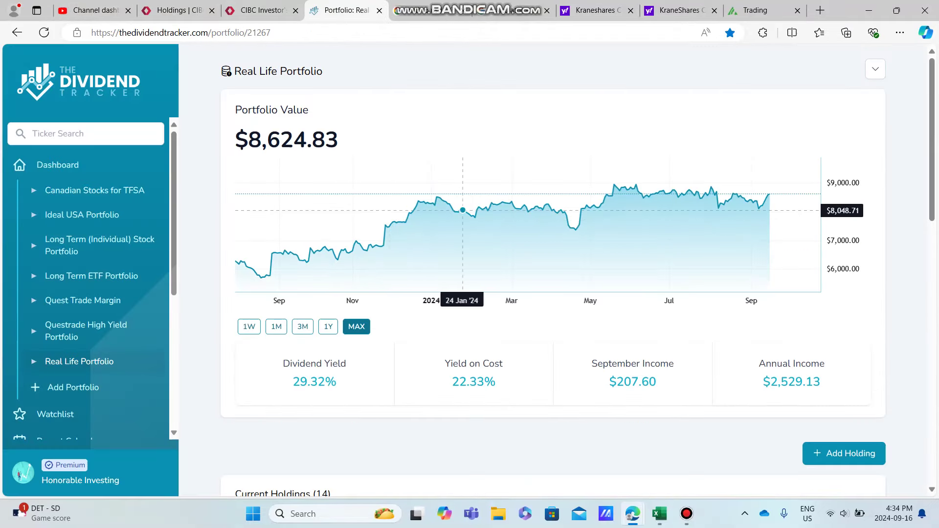
{"action": "key", "text": "ctrl+shift+Tab"}
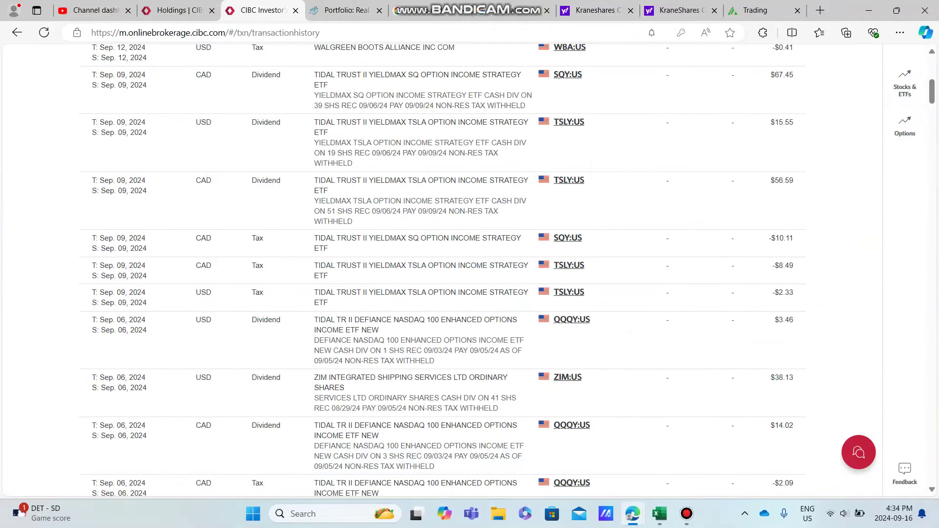
{"action": "scroll", "coordinate": [470, 273], "scroll_direction": "down", "scroll_amount": 5}
{"action": "scroll", "coordinate": [469, 271], "scroll_direction": "down", "scroll_amount": 5}
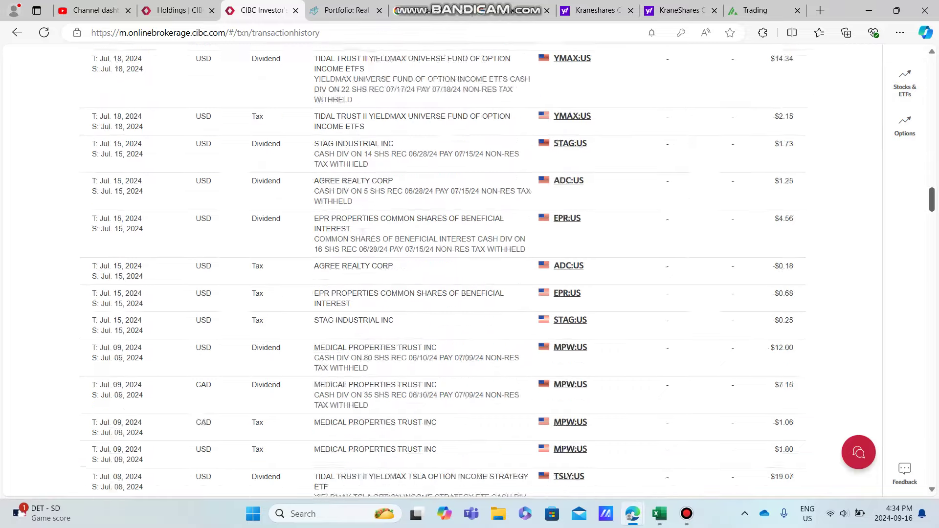
{"action": "scroll", "coordinate": [470, 271], "scroll_direction": "down", "scroll_amount": 5}
{"action": "scroll", "coordinate": [470, 271], "scroll_direction": "down", "scroll_amount": 5}
{"action": "scroll", "coordinate": [470, 272], "scroll_direction": "down", "scroll_amount": 5}
{"action": "scroll", "coordinate": [470, 271], "scroll_direction": "down", "scroll_amount": 5}
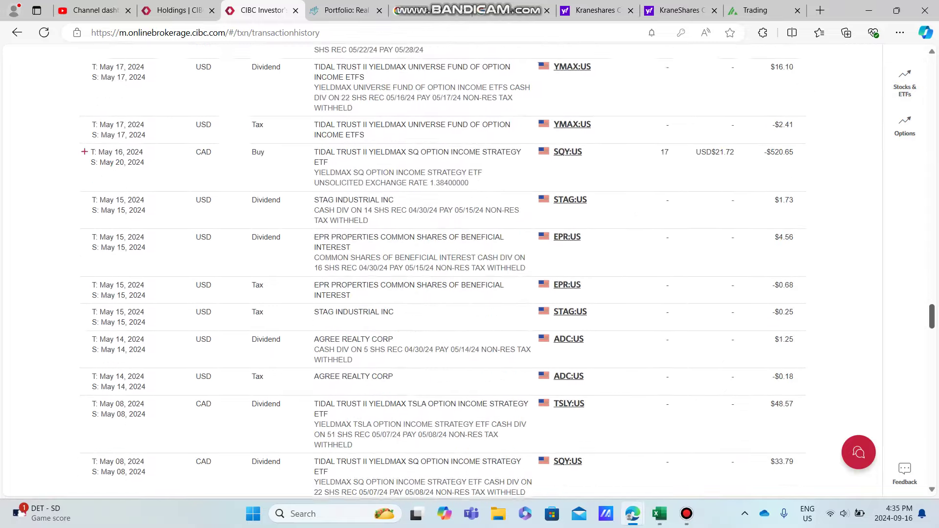
{"action": "scroll", "coordinate": [470, 272], "scroll_direction": "down", "scroll_amount": 1}
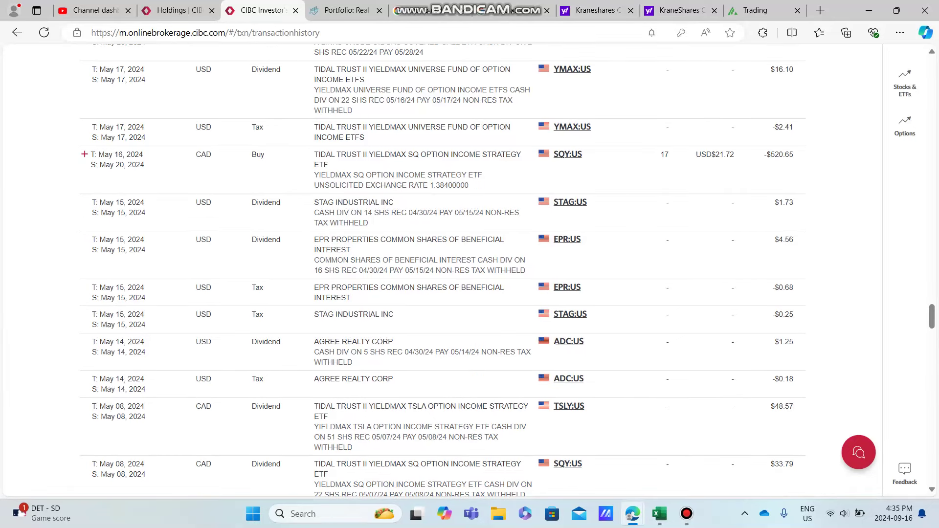
Highlight, then deselect, the settlement date of the May 16, 2024 SQY buy of 17 shares
{"action": "left_click_drag", "start_coordinate": [145, 164], "coordinate": [92, 165]}
{"action": "left_click", "coordinate": [254, 154]}
{"action": "scroll", "coordinate": [442, 271], "scroll_direction": "up", "scroll_amount": 1}
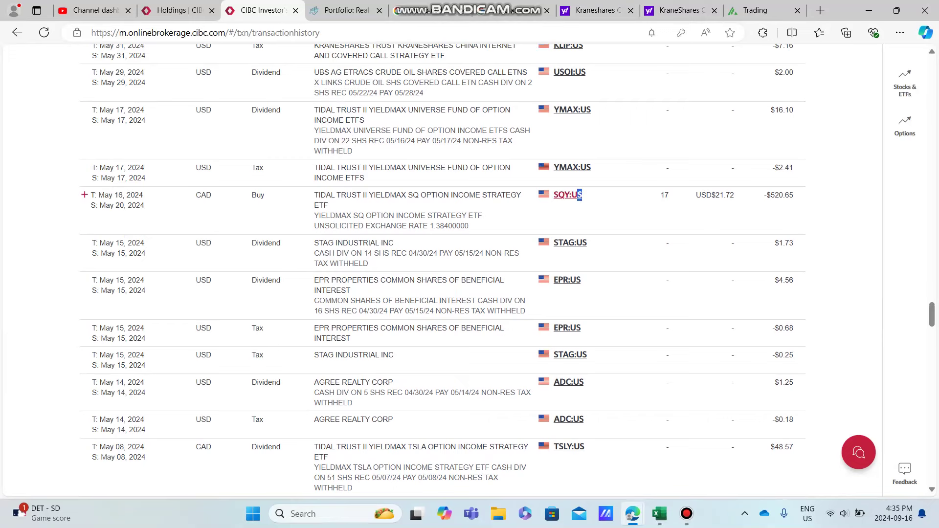
Compare the tracker's 14 holdings with CIBC's $11,799.67 CAD securities value
{"action": "left_click", "coordinate": [339, 10]}
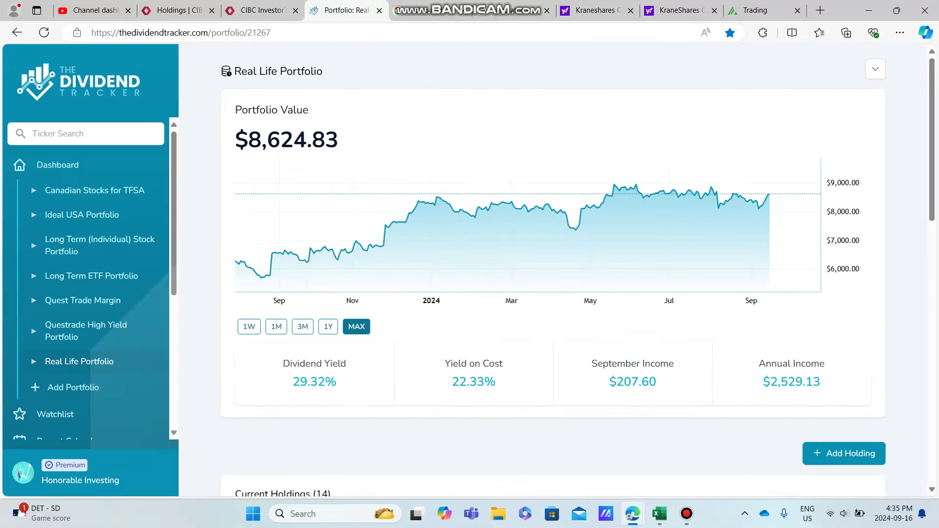
{"action": "scroll", "coordinate": [551, 272], "scroll_direction": "down", "scroll_amount": 3}
{"action": "scroll", "coordinate": [309, 445], "scroll_direction": "down", "scroll_amount": 2}
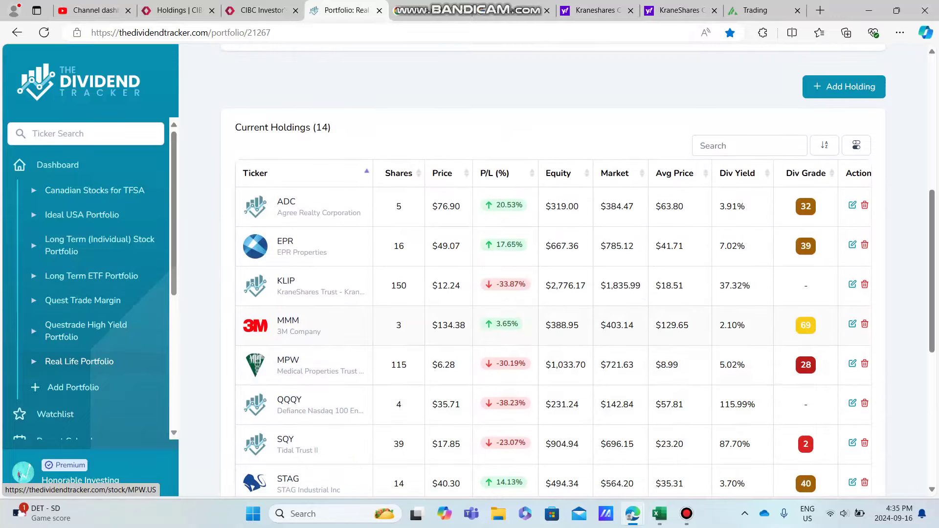
{"action": "scroll", "coordinate": [308, 367], "scroll_direction": "down", "scroll_amount": 2}
{"action": "scroll", "coordinate": [308, 367], "scroll_direction": "up", "scroll_amount": 3}
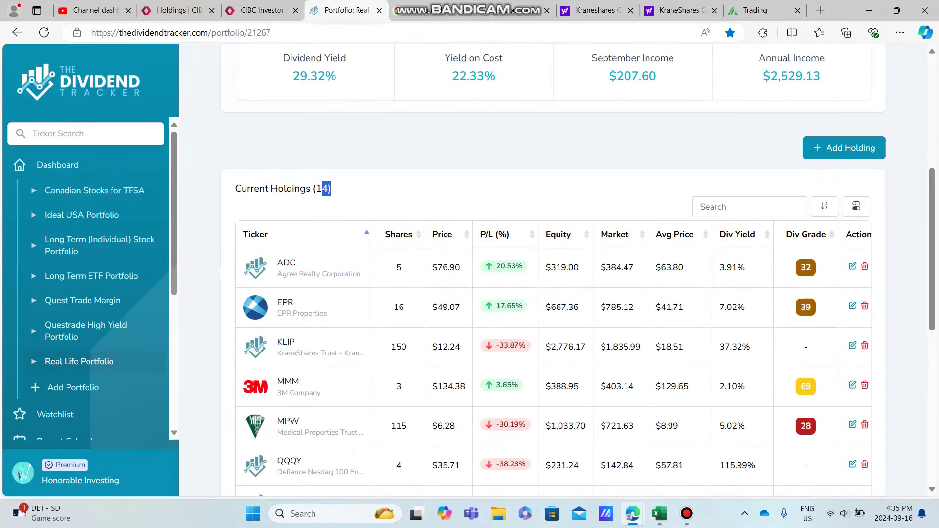
{"action": "left_click_drag", "start_coordinate": [321, 189], "coordinate": [331, 189]}
{"action": "key", "text": "ctrl+2"}
{"action": "left_click_drag", "start_coordinate": [374, 107], "coordinate": [358, 107]}
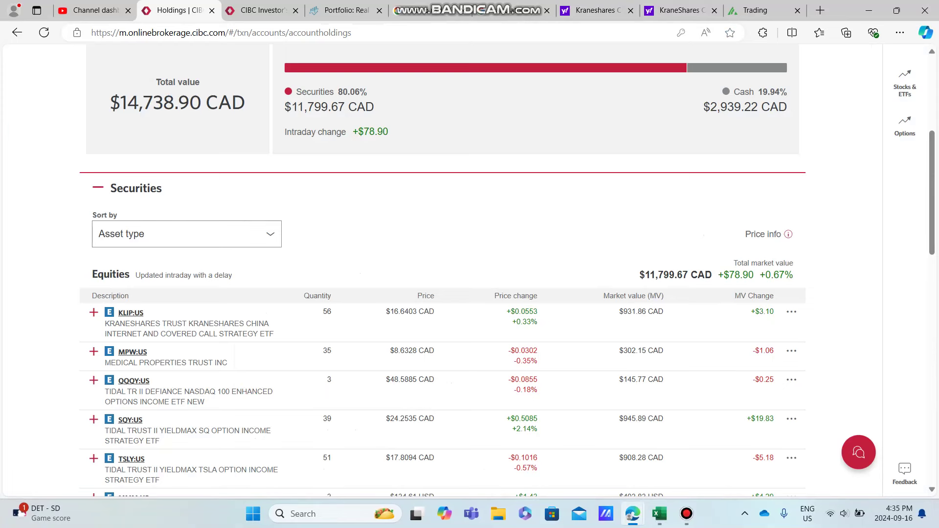
{"action": "key", "text": "ctrl+4"}
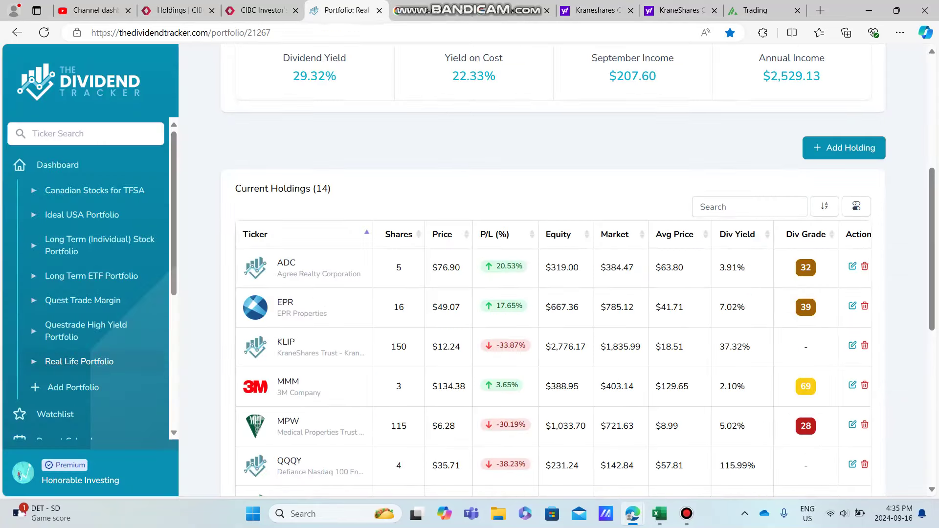
{"action": "scroll", "coordinate": [441, 221], "scroll_direction": "up", "scroll_amount": 3}
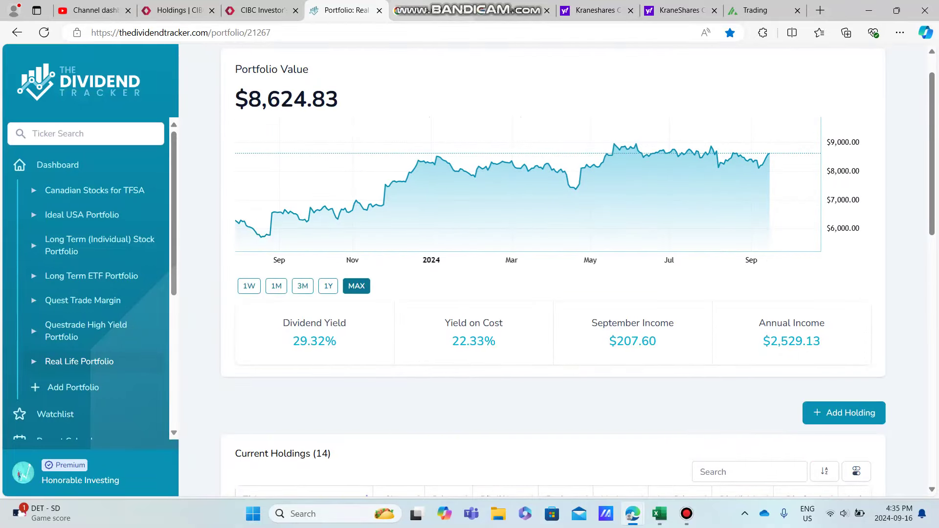
Step through the 2024 monthly dividend totals, around August, in the Money Management workbook
{"action": "key", "text": "ctrl+3"}
{"action": "key", "text": "alt+Tab"}
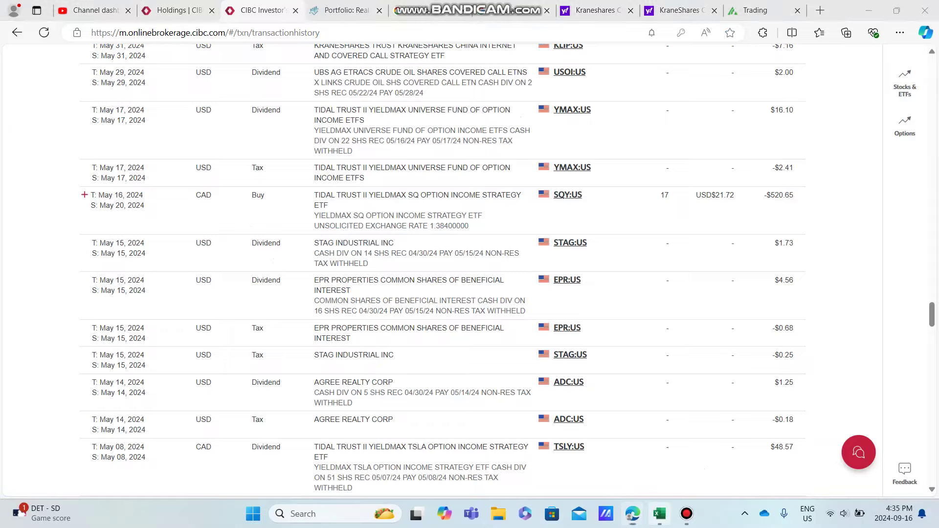
{"action": "key", "text": "Up"}
{"action": "key", "text": "Up"}
{"action": "key", "text": "Up"}
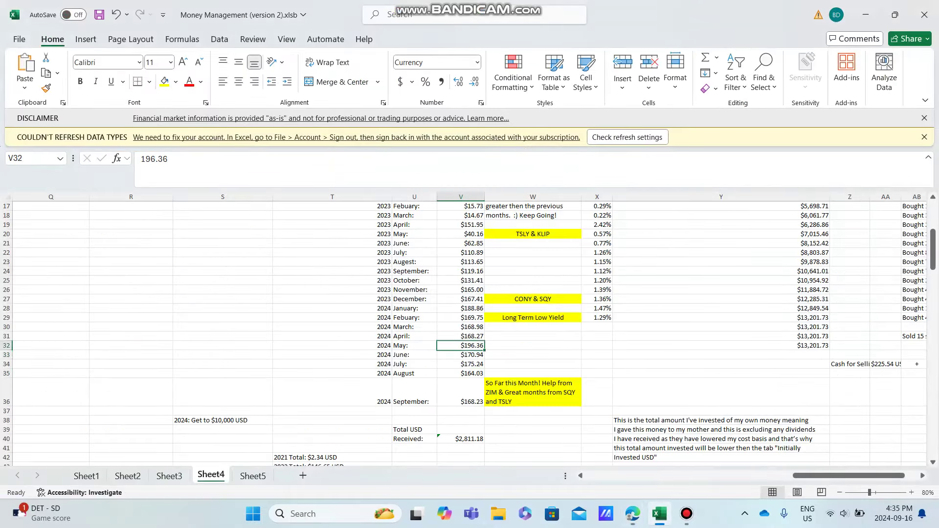
{"action": "key", "text": "Down"}
{"action": "key", "text": "Down"}
{"action": "key", "text": "Down"}
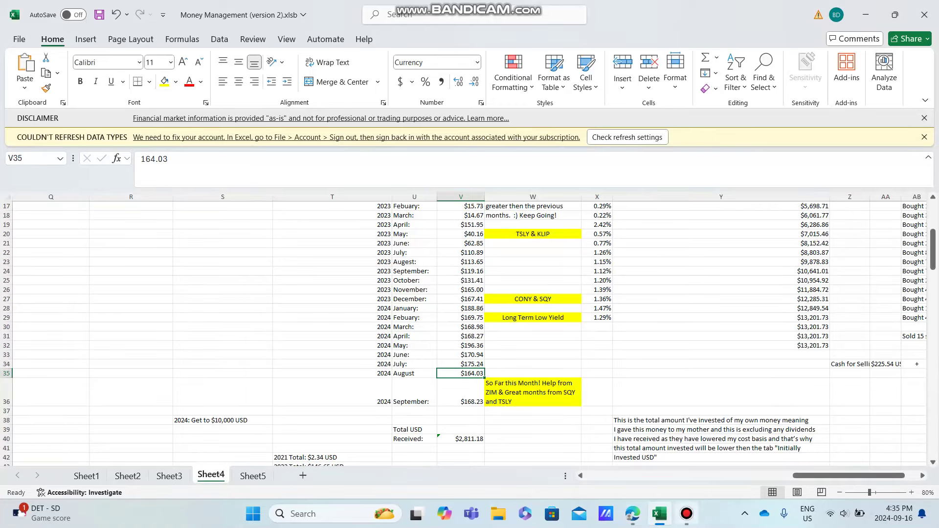
{"action": "left_click", "coordinate": [633, 514]}
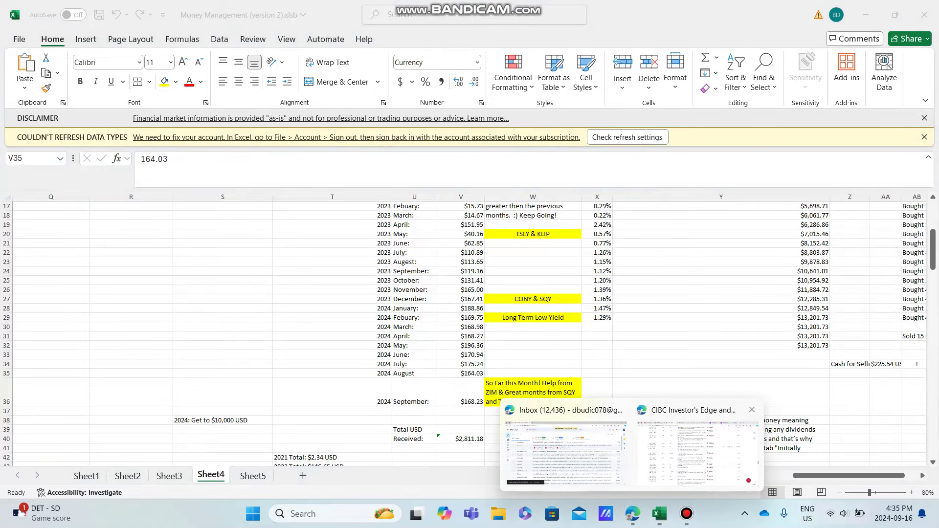
{"action": "left_click", "coordinate": [697, 440]}
{"action": "left_click", "coordinate": [92, 10]}
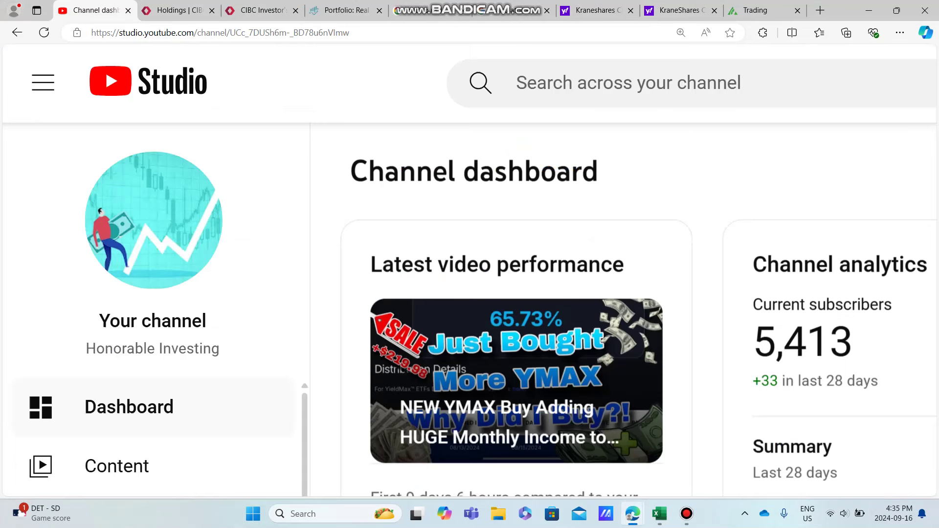
{"action": "left_click_drag", "start_coordinate": [754, 342], "coordinate": [756, 343]}
{"action": "left_click_drag", "start_coordinate": [753, 381], "coordinate": [755, 381]}
{"action": "scroll", "coordinate": [755, 381], "scroll_direction": "down", "scroll_amount": 2}
{"action": "scroll", "coordinate": [480, 270], "scroll_direction": "down", "scroll_amount": 1}
{"action": "left_click_drag", "start_coordinate": [516, 401], "coordinate": [517, 400]}
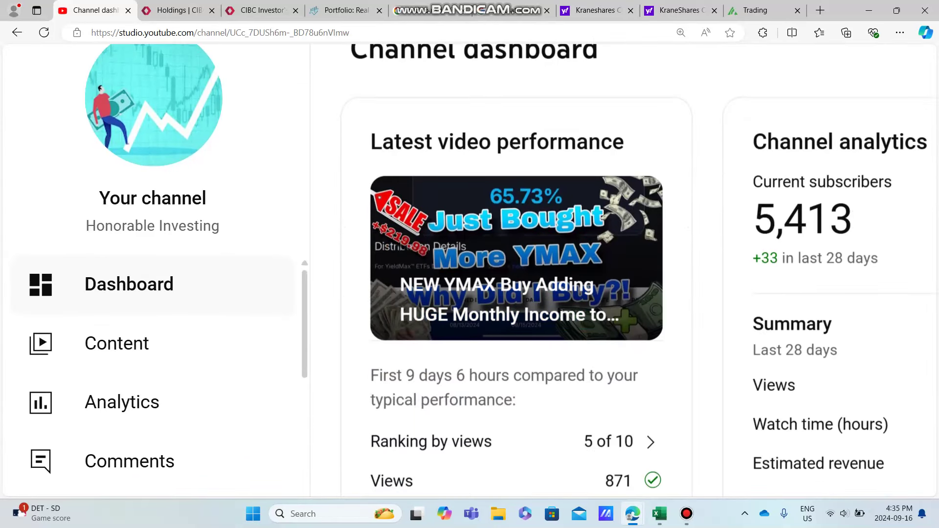
{"action": "scroll", "coordinate": [470, 272], "scroll_direction": "up", "scroll_amount": 3}
Highlight the $11,799.67 CAD securities total on the CIBC holdings page
{"action": "left_click", "coordinate": [176, 10]}
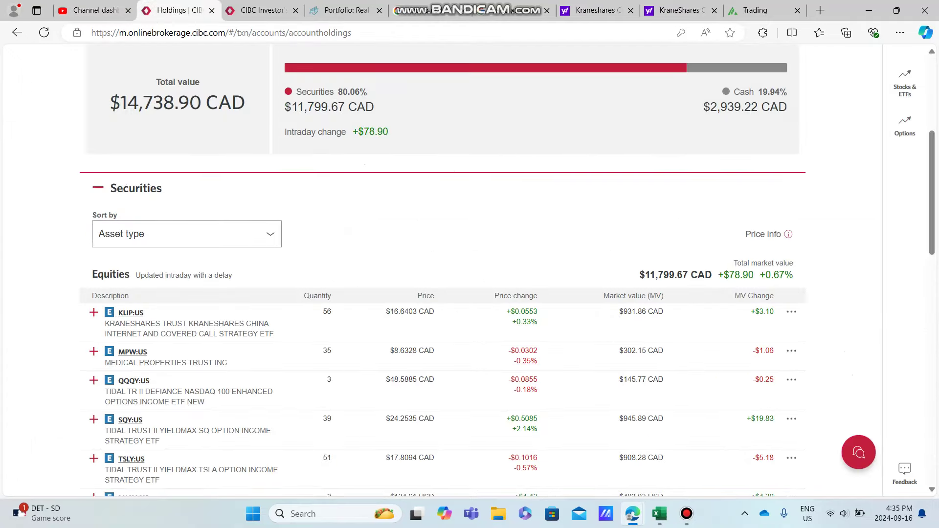
{"action": "scroll", "coordinate": [470, 272], "scroll_direction": "up", "scroll_amount": 2}
{"action": "scroll", "coordinate": [470, 272], "scroll_direction": "down", "scroll_amount": 2}
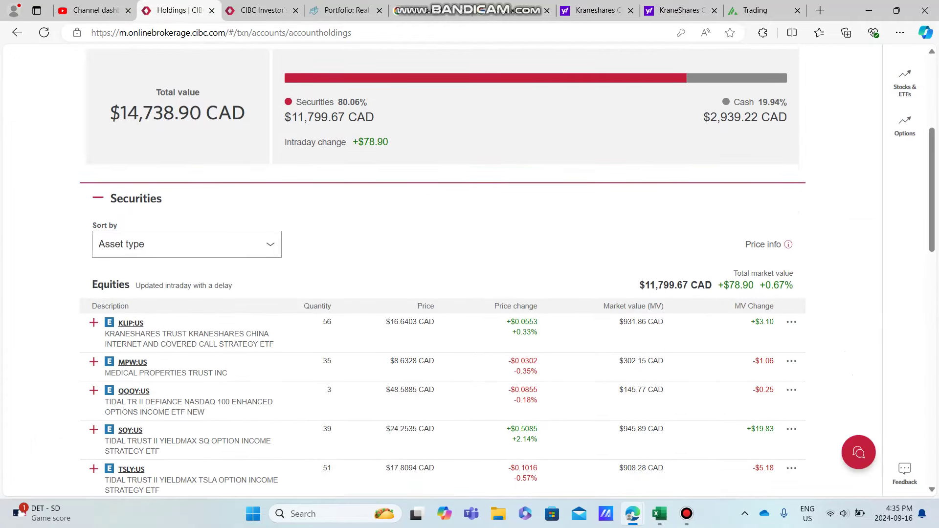
{"action": "scroll", "coordinate": [442, 267], "scroll_direction": "down", "scroll_amount": 1}
{"action": "scroll", "coordinate": [443, 267], "scroll_direction": "up", "scroll_amount": 1}
{"action": "mouse_move", "coordinate": [374, 107]}
{"action": "left_mouse_down"}
{"action": "mouse_move", "coordinate": [286, 107]}
{"action": "mouse_move", "coordinate": [357, 108]}
{"action": "left_mouse_up"}
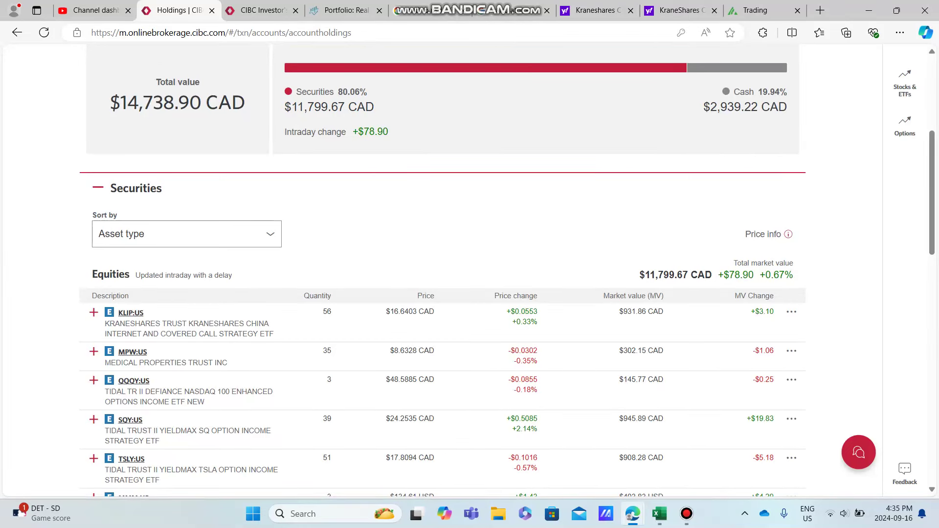
{"action": "left_click", "coordinate": [345, 11]}
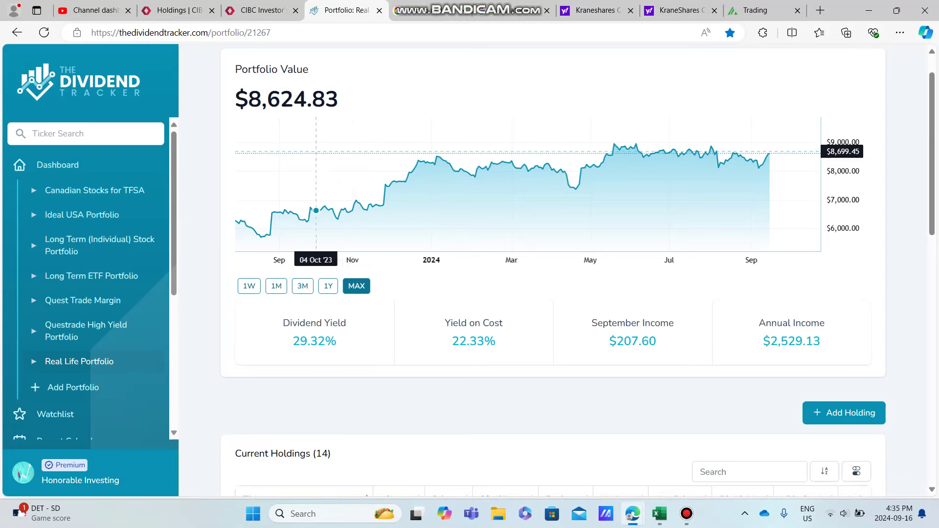
Flip through the CIBC tabs and highlight the tracker's $207.60 September income
{"action": "left_click", "coordinate": [261, 11]}
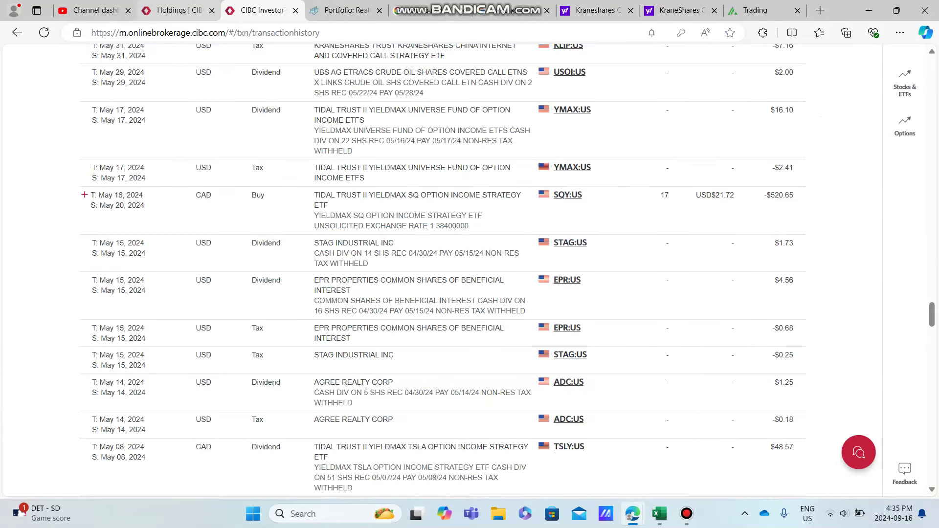
{"action": "left_click", "coordinate": [177, 11]}
{"action": "left_click", "coordinate": [346, 11]}
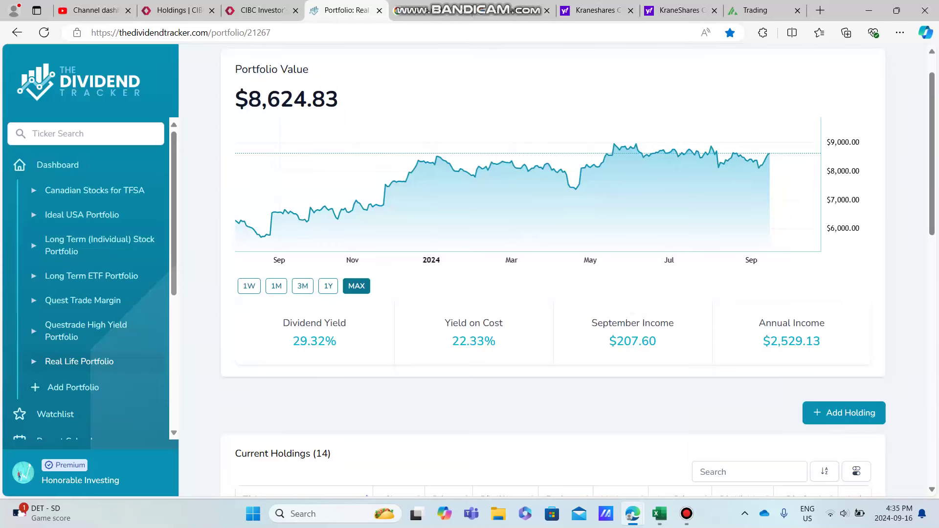
{"action": "mouse_move", "coordinate": [657, 342]}
{"action": "left_mouse_down"}
{"action": "mouse_move", "coordinate": [609, 341]}
{"action": "mouse_move", "coordinate": [649, 341]}
{"action": "left_mouse_up"}
Glance at transaction history, highlight EPR in the holdings table, and bring up KLIP's quote
{"action": "key", "text": "ctrl+shift+Tab"}
{"action": "key", "text": "ctrl+Tab"}
{"action": "scroll", "coordinate": [551, 294], "scroll_direction": "down", "scroll_amount": 2}
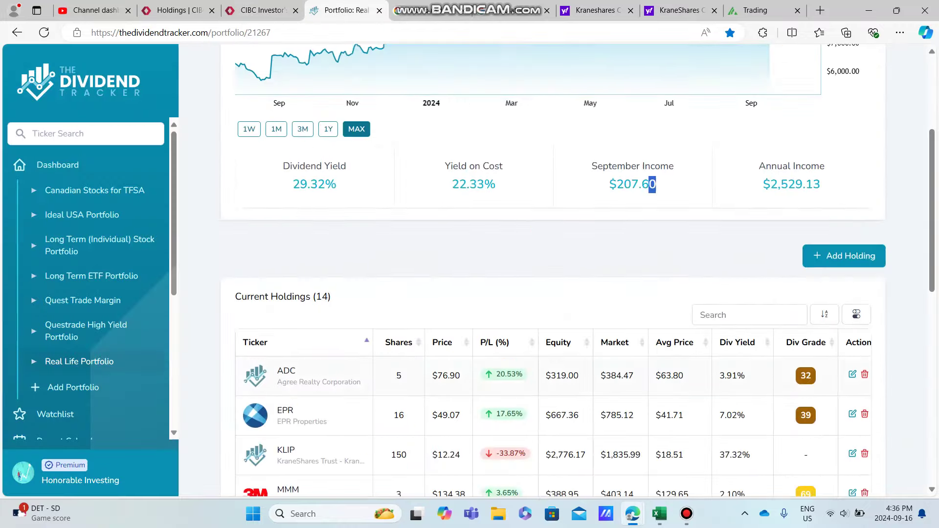
{"action": "scroll", "coordinate": [550, 294], "scroll_direction": "down", "scroll_amount": 3}
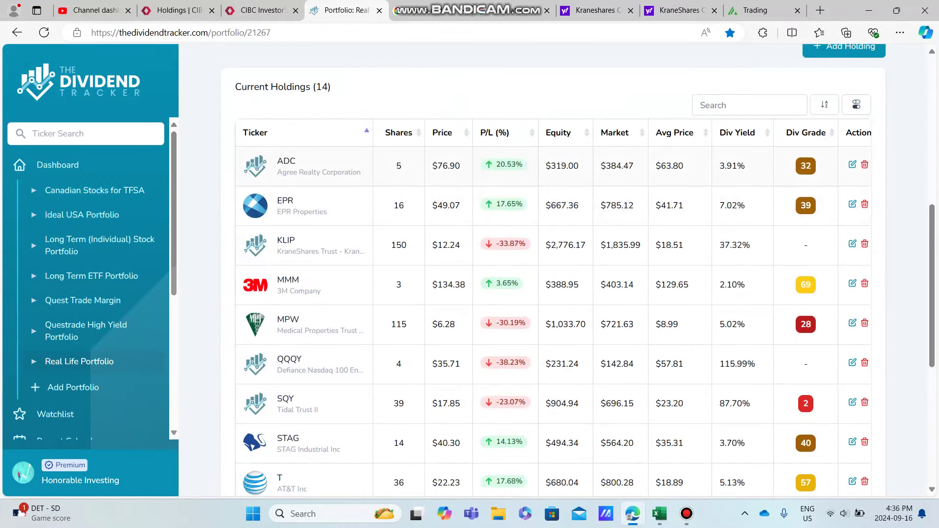
{"action": "scroll", "coordinate": [579, 270], "scroll_direction": "down", "scroll_amount": 1}
{"action": "double_click", "coordinate": [286, 161]}
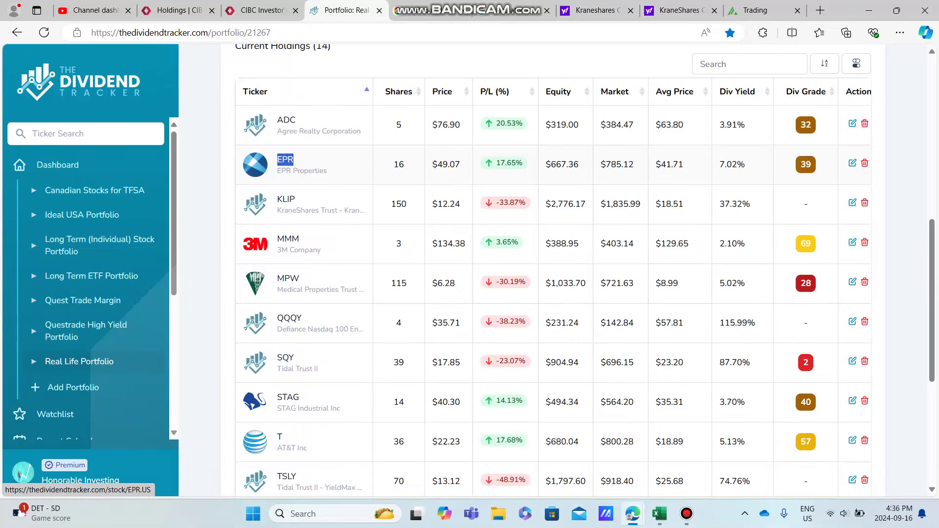
{"action": "scroll", "coordinate": [285, 161], "scroll_direction": "down", "scroll_amount": 1}
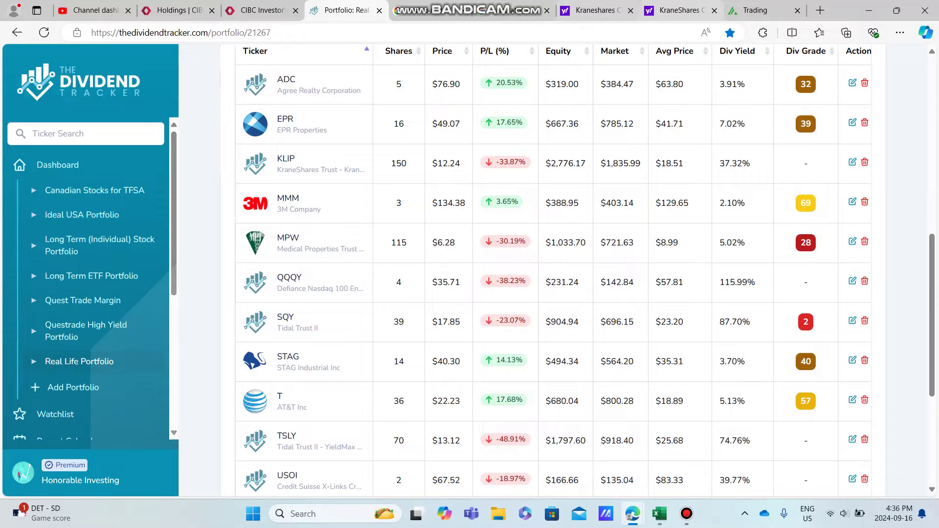
{"action": "left_click", "coordinate": [598, 11]}
{"action": "scroll", "coordinate": [469, 295], "scroll_direction": "down", "scroll_amount": 2}
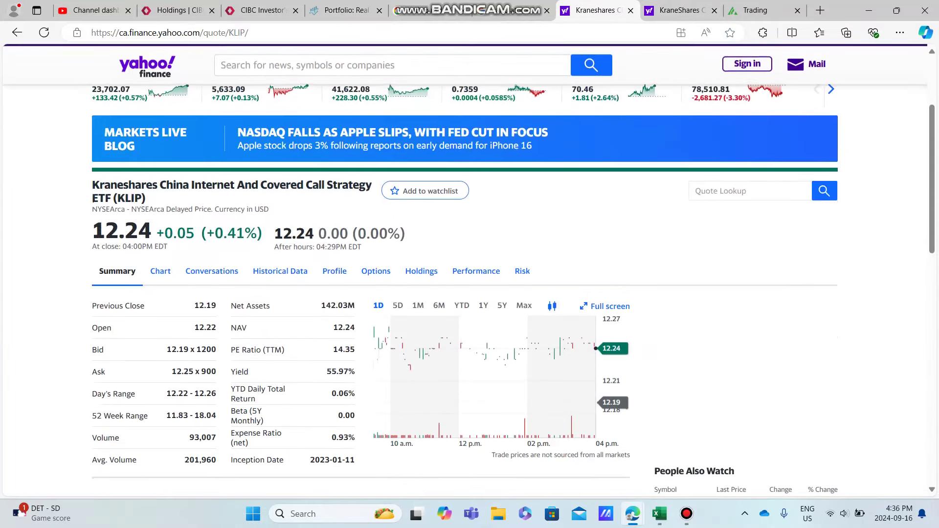
{"action": "left_click_drag", "start_coordinate": [327, 351], "coordinate": [357, 441]}
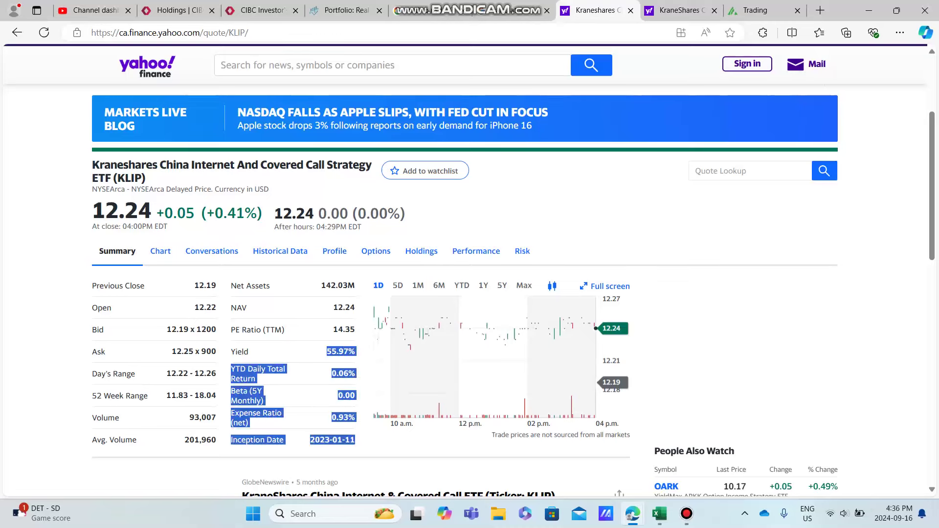
Clear the highlight on KLIP's fund statistics (55.97% yield) and return to the holdings table
{"action": "left_click", "coordinate": [356, 440]}
{"action": "left_click", "coordinate": [341, 11]}
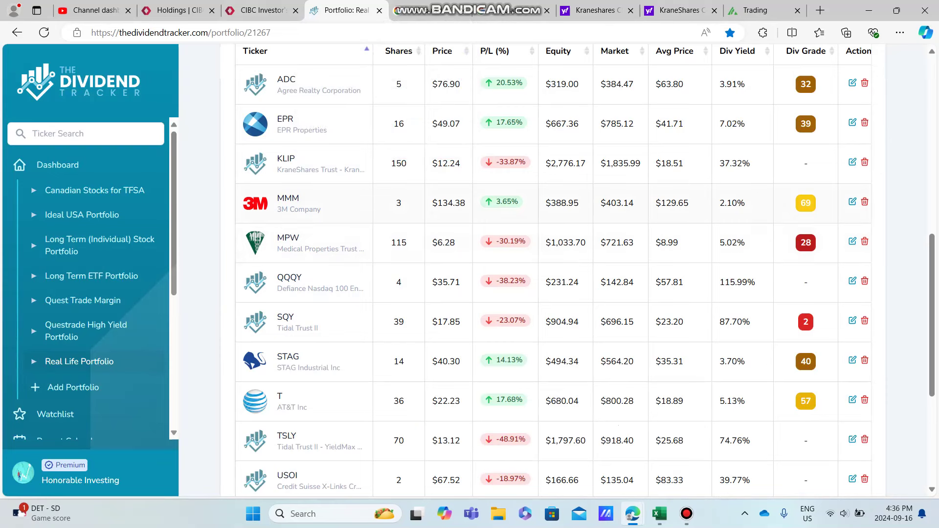
{"action": "left_click_drag", "start_coordinate": [464, 203], "coordinate": [432, 203]}
{"action": "left_click", "coordinate": [433, 203]}
{"action": "left_click_drag", "start_coordinate": [300, 237], "coordinate": [277, 237]}
{"action": "left_click", "coordinate": [278, 237]}
{"action": "scroll", "coordinate": [290, 280], "scroll_direction": "down", "scroll_amount": 1}
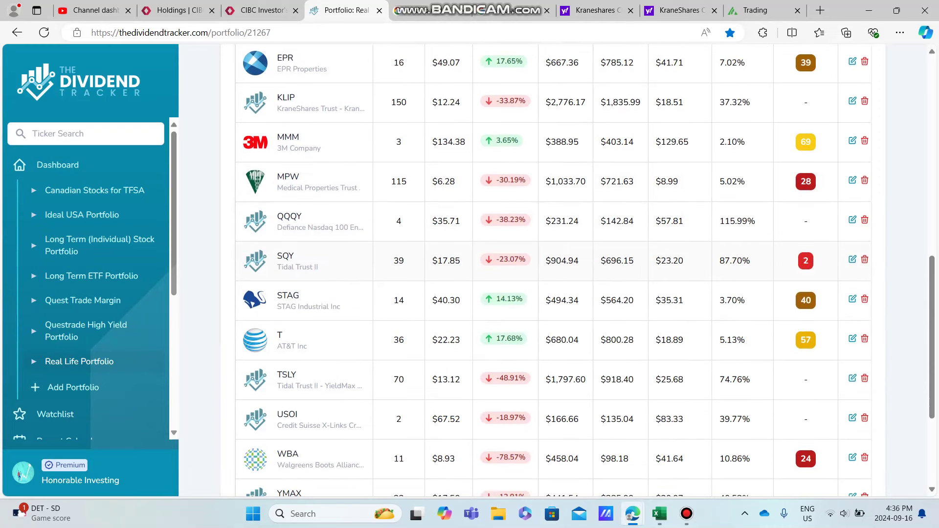
{"action": "left_click", "coordinate": [286, 257]}
{"action": "scroll", "coordinate": [285, 257], "scroll_direction": "down", "scroll_amount": 1}
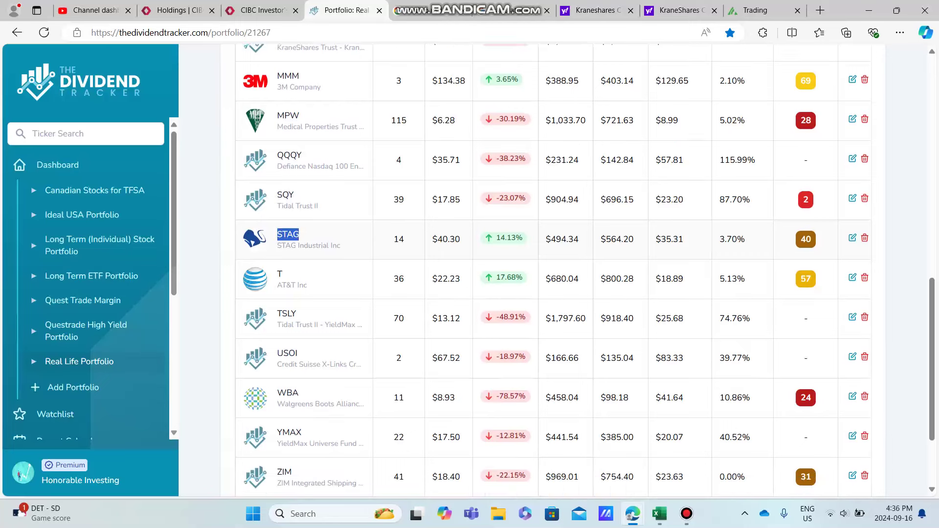
{"action": "double_click", "coordinate": [280, 275]}
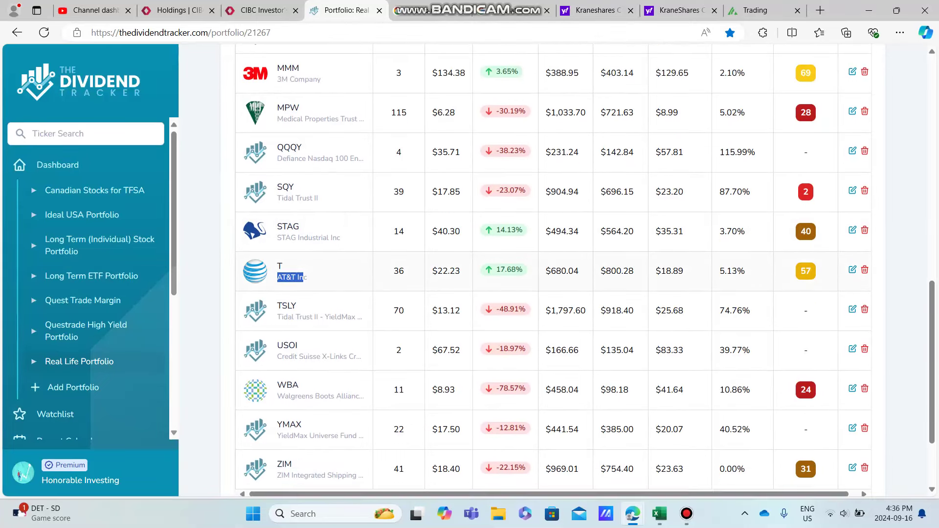
{"action": "scroll", "coordinate": [306, 285], "scroll_direction": "down", "scroll_amount": 1}
{"action": "left_click", "coordinate": [307, 286]}
{"action": "scroll", "coordinate": [551, 268], "scroll_direction": "down", "scroll_amount": 1}
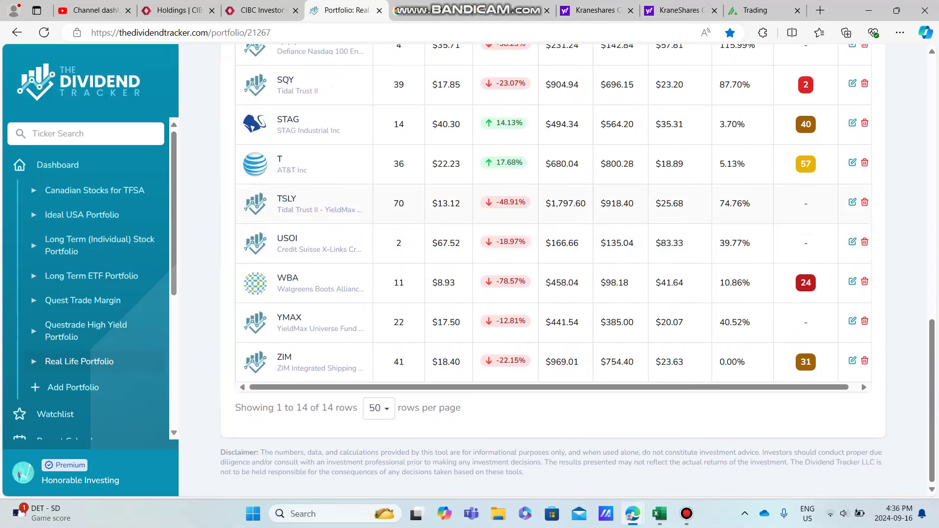
{"action": "left_click_drag", "start_coordinate": [528, 202], "coordinate": [509, 203]}
{"action": "key", "text": "ctrl+shift+Tab"}
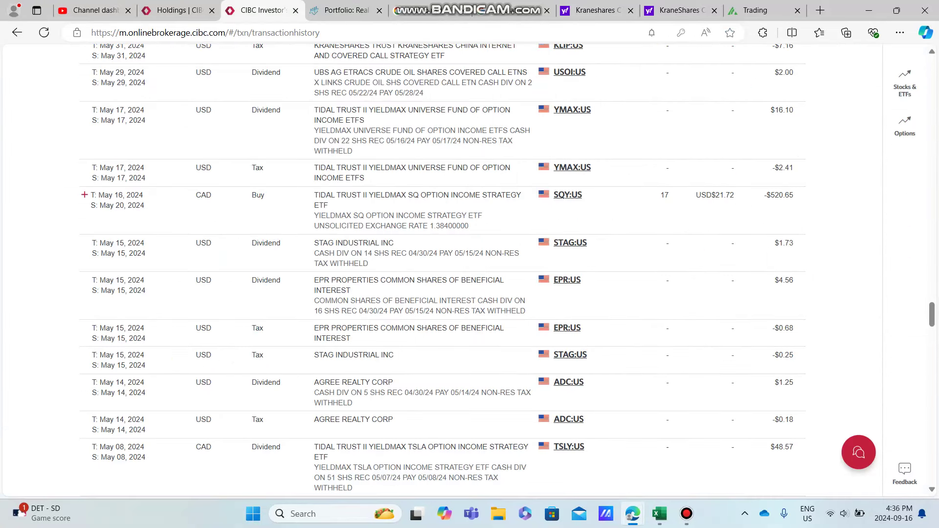
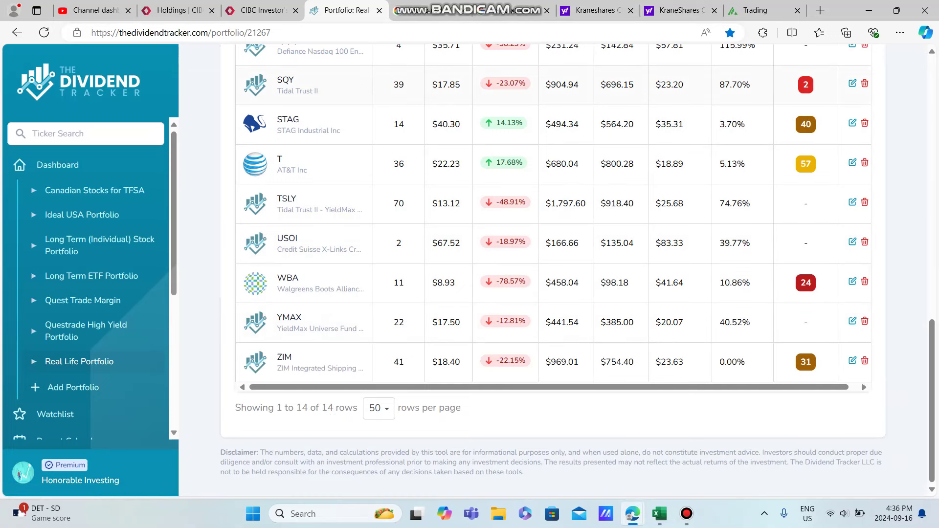
Move between the Dividend Tracker portfolio and the CIBC transaction history tabs
{"action": "key", "text": "ctrl+9"}
{"action": "key", "text": "ctrl+3"}
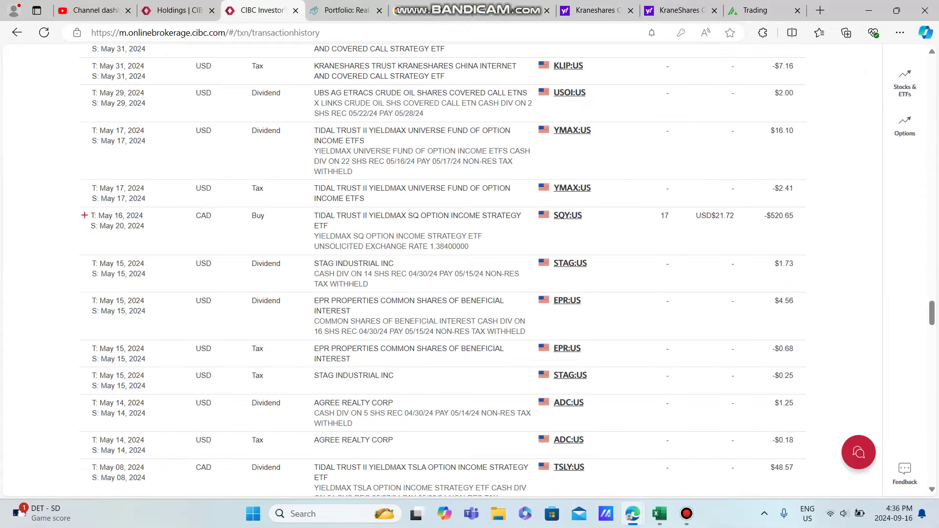
{"action": "scroll", "coordinate": [443, 271], "scroll_direction": "down", "scroll_amount": 1}
{"action": "scroll", "coordinate": [442, 270], "scroll_direction": "down", "scroll_amount": 1}
{"action": "key", "text": "ctrl+4"}
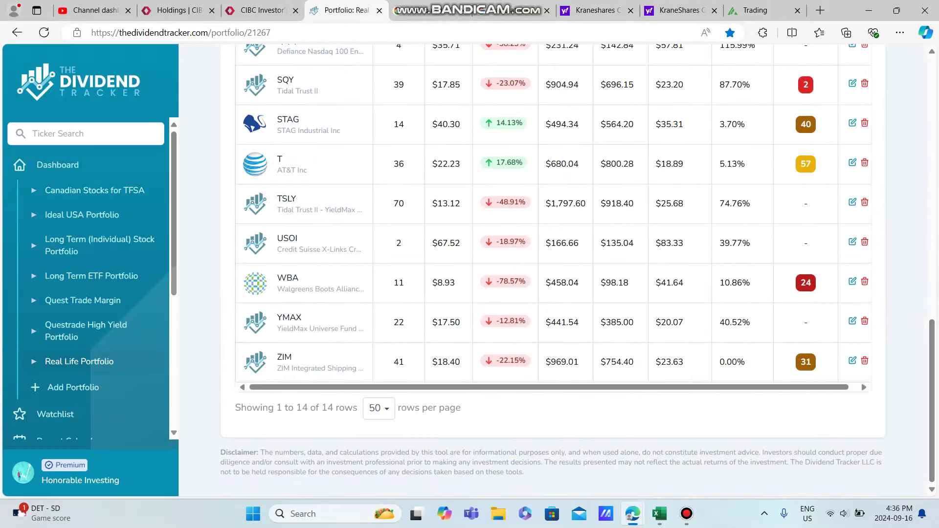
{"action": "left_click", "coordinate": [284, 358]}
{"action": "key", "text": "ctrl+3"}
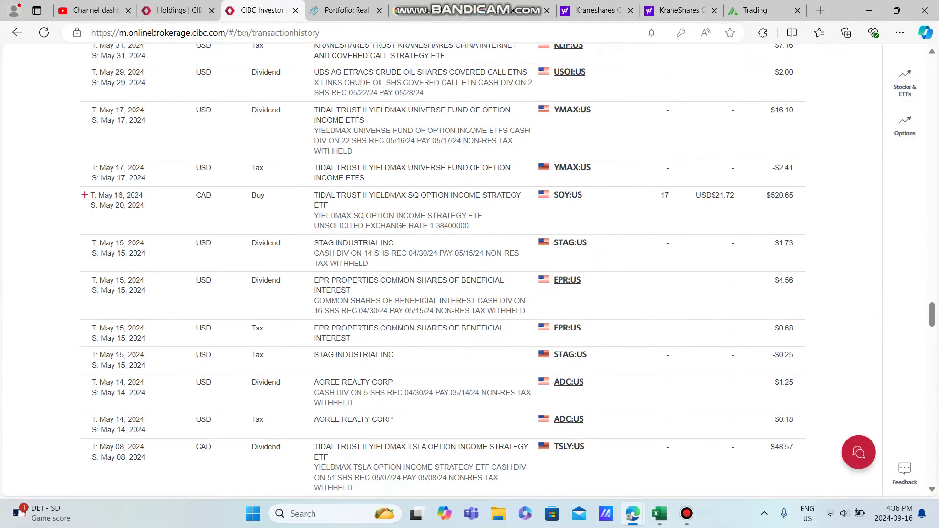
{"action": "scroll", "coordinate": [443, 270], "scroll_direction": "up", "scroll_amount": 1}
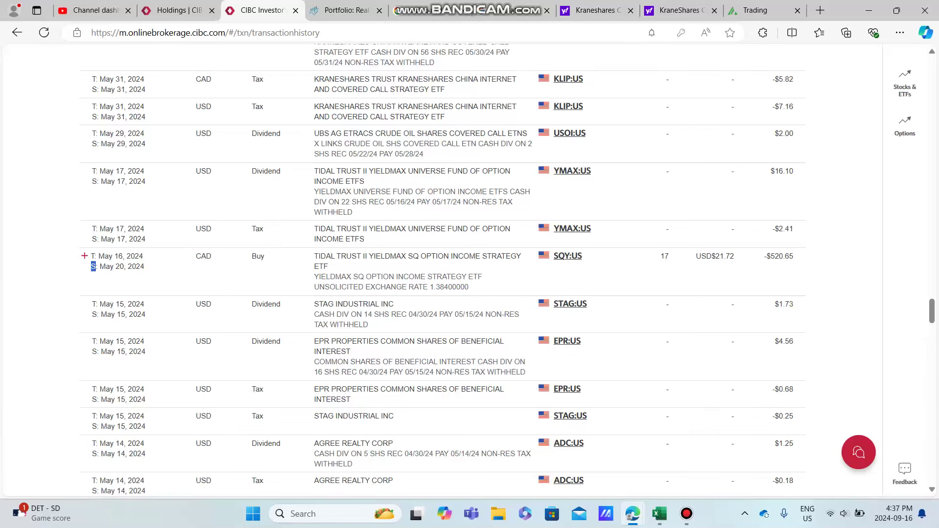
Mark the SQY buy settlement date and its purchase quantity of 17
{"action": "left_click_drag", "start_coordinate": [96, 267], "coordinate": [145, 266]}
{"action": "double_click", "coordinate": [664, 256]}
{"action": "scroll", "coordinate": [576, 171], "scroll_direction": "up", "scroll_amount": 1}
{"action": "left_click", "coordinate": [577, 212]}
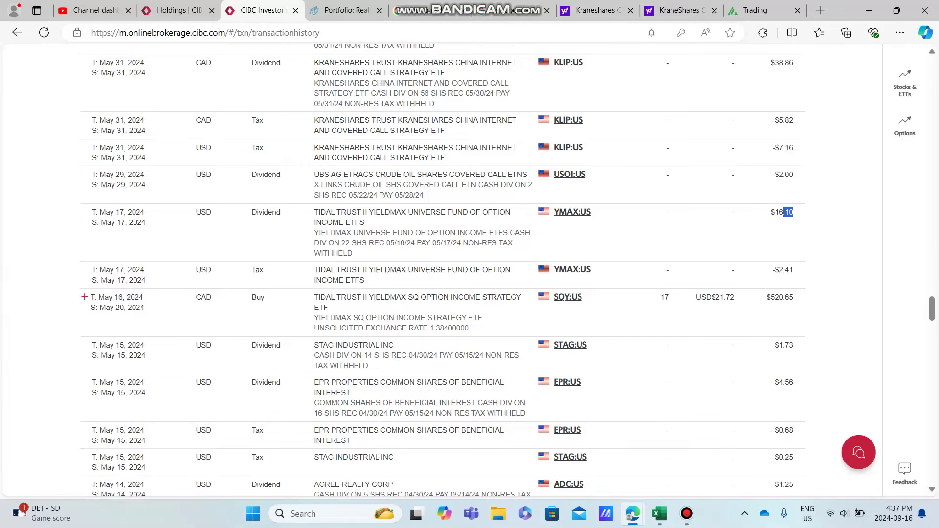
{"action": "scroll", "coordinate": [443, 271], "scroll_direction": "up", "scroll_amount": 2}
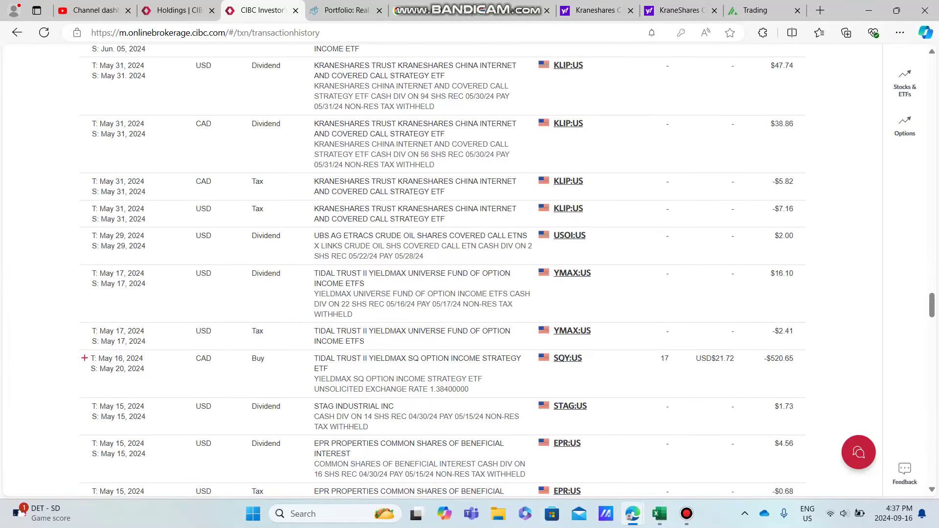
{"action": "scroll", "coordinate": [443, 271], "scroll_direction": "up", "scroll_amount": 1}
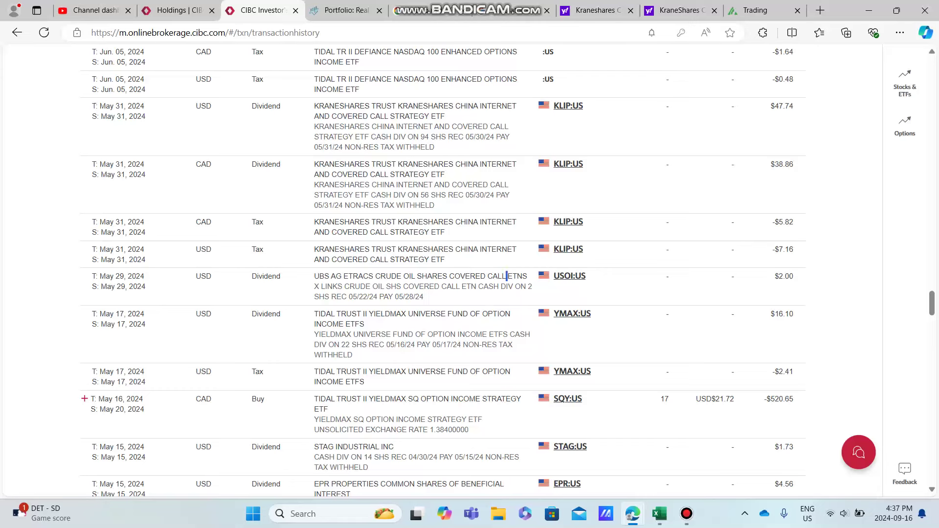
{"action": "left_click_drag", "start_coordinate": [508, 277], "coordinate": [498, 276]}
{"action": "scroll", "coordinate": [499, 338], "scroll_direction": "up", "scroll_amount": 2}
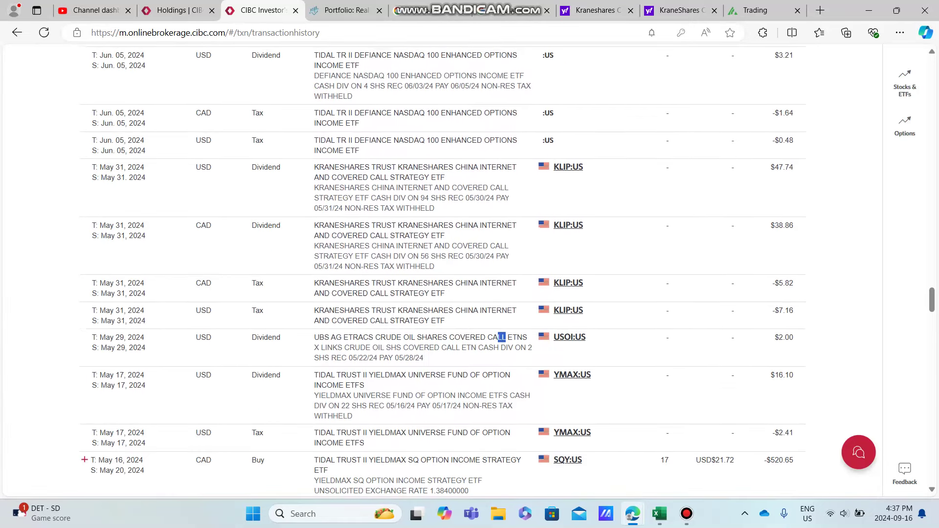
{"action": "scroll", "coordinate": [500, 337], "scroll_direction": "up", "scroll_amount": 1}
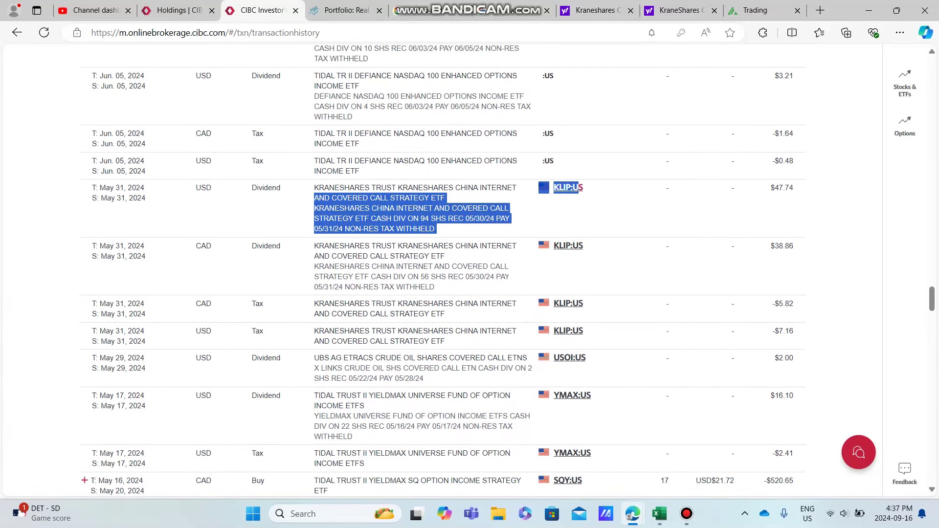
{"action": "left_click", "coordinate": [581, 187]}
{"action": "key", "text": "ctrl+Tab"}
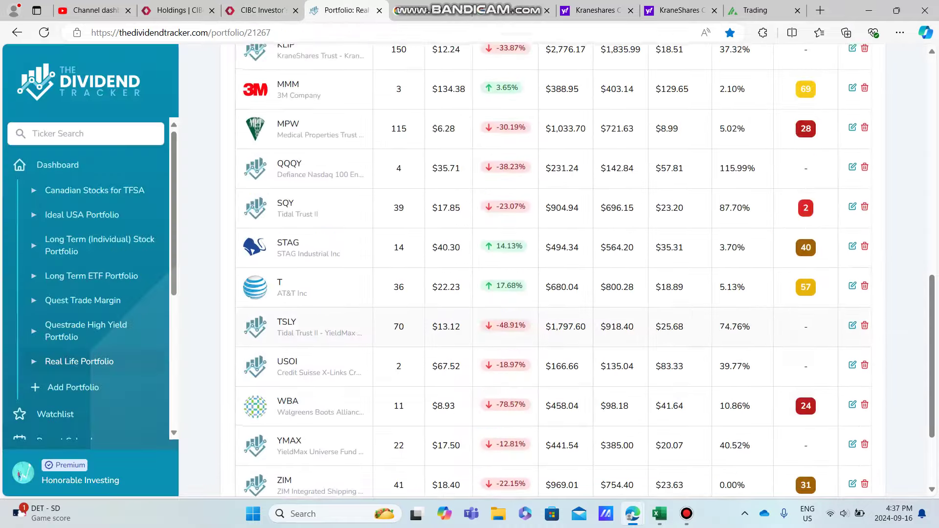
{"action": "scroll", "coordinate": [558, 272], "scroll_direction": "up", "scroll_amount": 2}
{"action": "scroll", "coordinate": [558, 272], "scroll_direction": "up", "scroll_amount": 2}
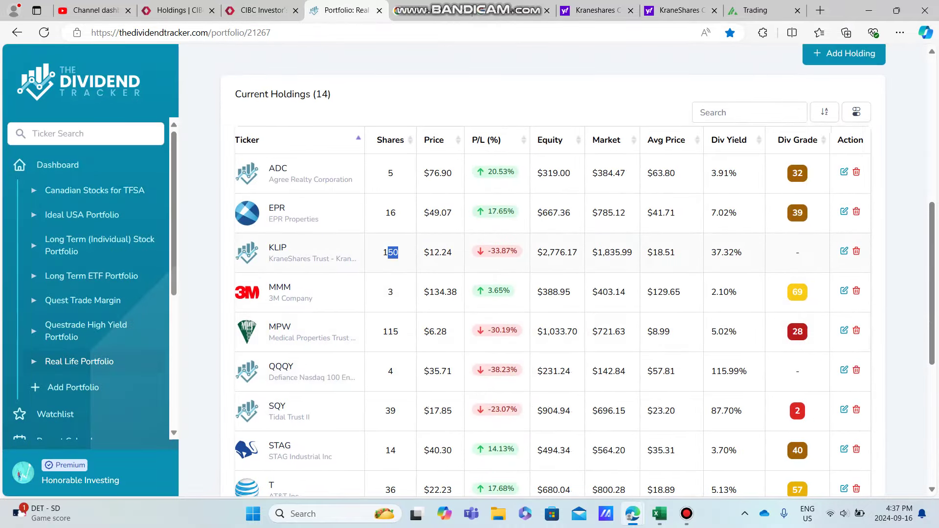
{"action": "left_click", "coordinate": [261, 11]}
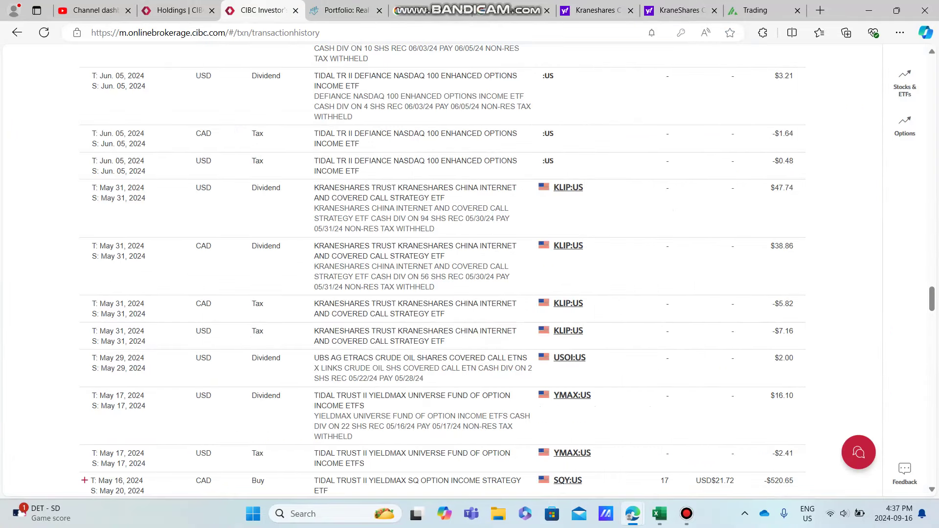
{"action": "left_click_drag", "start_coordinate": [779, 246], "coordinate": [795, 246]}
{"action": "left_click", "coordinate": [778, 246]}
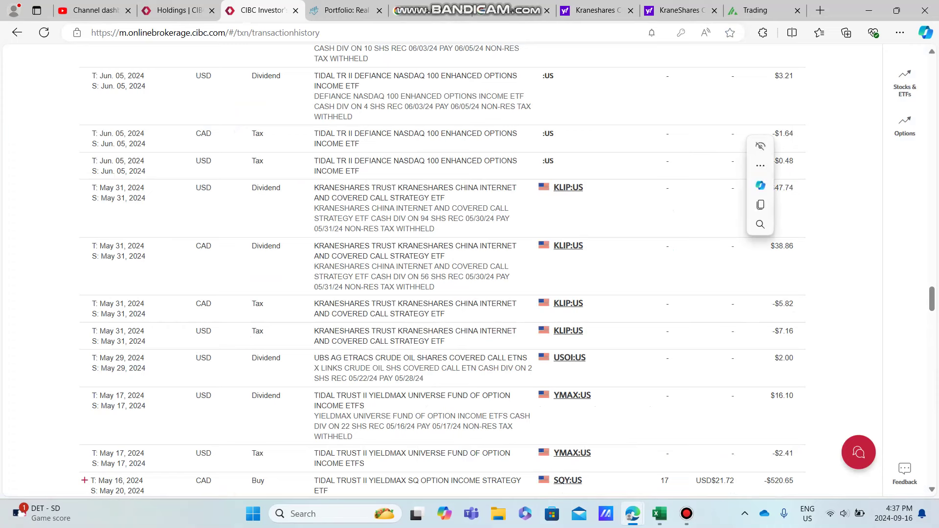
{"action": "triple_click", "coordinate": [783, 188]}
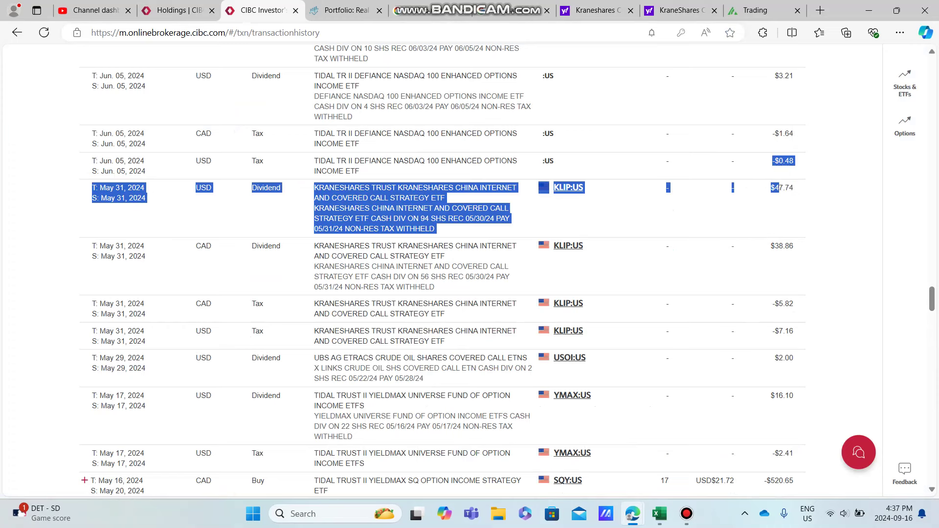
{"action": "left_click", "coordinate": [733, 160]}
{"action": "scroll", "coordinate": [443, 271], "scroll_direction": "up", "scroll_amount": 1}
{"action": "scroll", "coordinate": [443, 271], "scroll_direction": "up", "scroll_amount": 2}
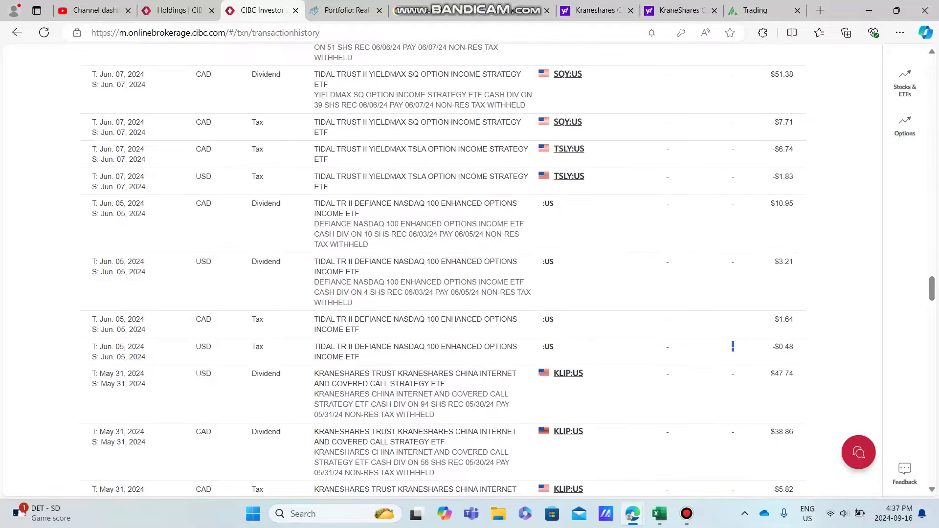
{"action": "scroll", "coordinate": [442, 272], "scroll_direction": "up", "scroll_amount": 1}
{"action": "double_click", "coordinate": [733, 268]}
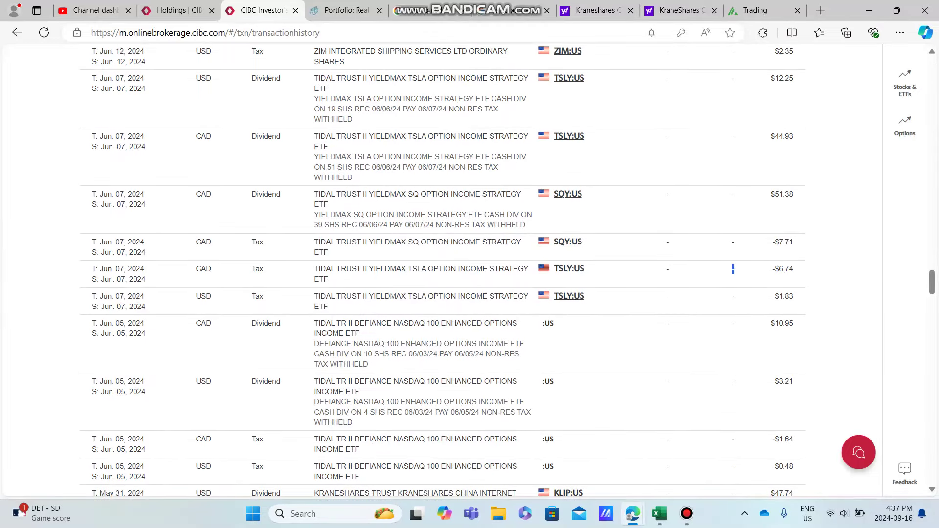
{"action": "left_click", "coordinate": [732, 269]}
{"action": "scroll", "coordinate": [733, 269], "scroll_direction": "up", "scroll_amount": 1}
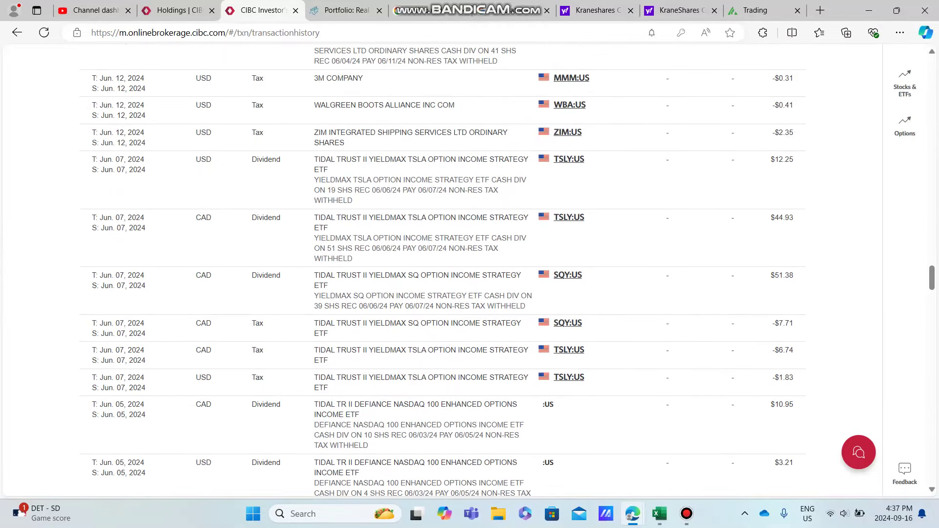
{"action": "double_click", "coordinate": [780, 217]}
{"action": "left_click", "coordinate": [781, 218]}
{"action": "left_click_drag", "start_coordinate": [771, 217], "coordinate": [793, 217]}
{"action": "left_click", "coordinate": [793, 218]}
{"action": "double_click", "coordinate": [782, 275]}
{"action": "left_click", "coordinate": [782, 275]}
{"action": "left_click_drag", "start_coordinate": [779, 275], "coordinate": [794, 276]}
{"action": "left_click", "coordinate": [794, 275]}
{"action": "scroll", "coordinate": [568, 274], "scroll_direction": "up", "scroll_amount": 2}
{"action": "scroll", "coordinate": [568, 275], "scroll_direction": "up", "scroll_amount": 1}
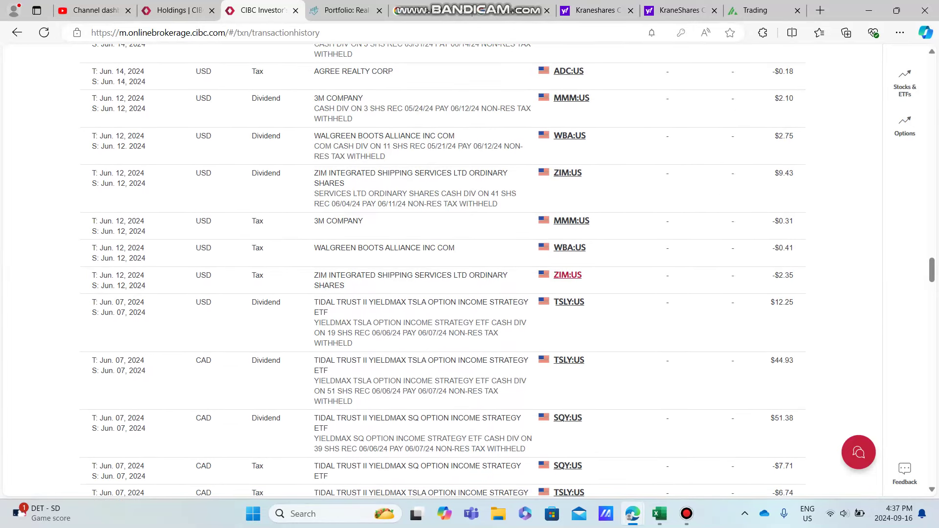
{"action": "triple_click", "coordinate": [567, 275]}
{"action": "left_click", "coordinate": [567, 275]}
{"action": "scroll", "coordinate": [444, 270], "scroll_direction": "up", "scroll_amount": 1}
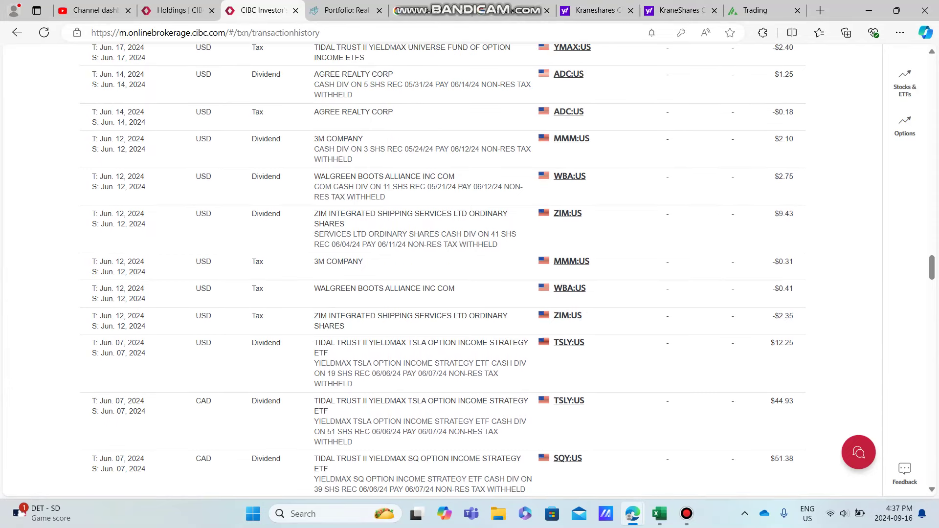
{"action": "left_click_drag", "start_coordinate": [146, 214], "coordinate": [103, 214]}
{"action": "left_click", "coordinate": [103, 214]}
{"action": "double_click", "coordinate": [784, 214]}
{"action": "left_click", "coordinate": [783, 214]}
{"action": "scroll", "coordinate": [784, 214], "scroll_direction": "up", "scroll_amount": 2}
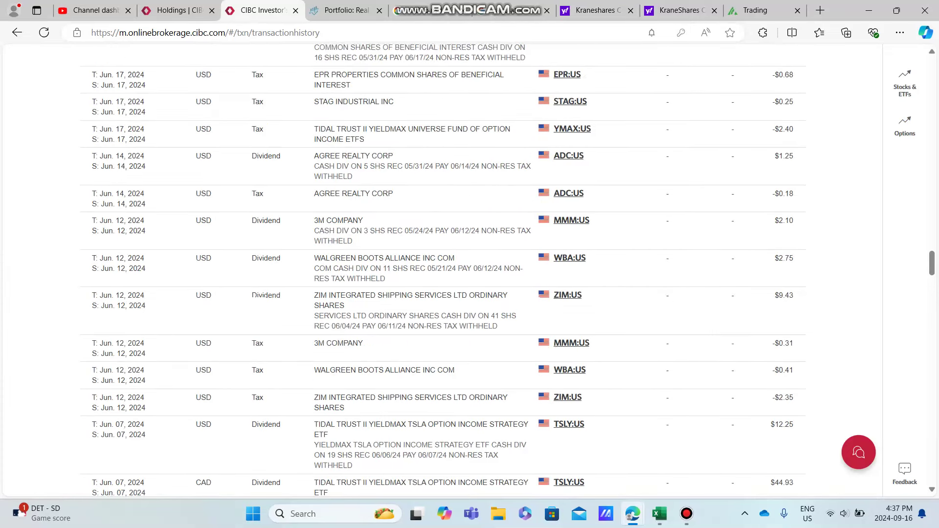
{"action": "scroll", "coordinate": [444, 271], "scroll_direction": "up", "scroll_amount": 1}
{"action": "scroll", "coordinate": [444, 270], "scroll_direction": "up", "scroll_amount": 2}
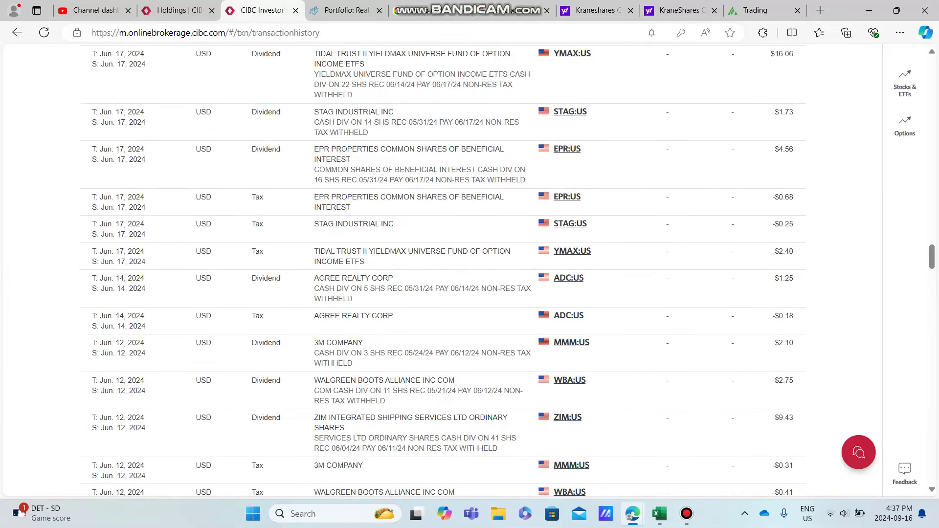
{"action": "scroll", "coordinate": [443, 271], "scroll_direction": "up", "scroll_amount": 1}
{"action": "scroll", "coordinate": [444, 271], "scroll_direction": "up", "scroll_amount": 1}
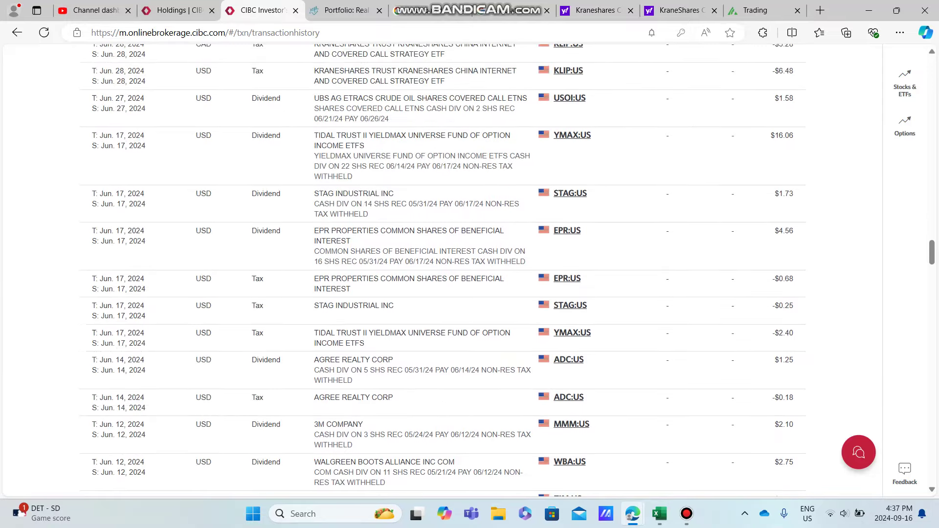
{"action": "left_click_drag", "start_coordinate": [587, 307], "coordinate": [552, 195]}
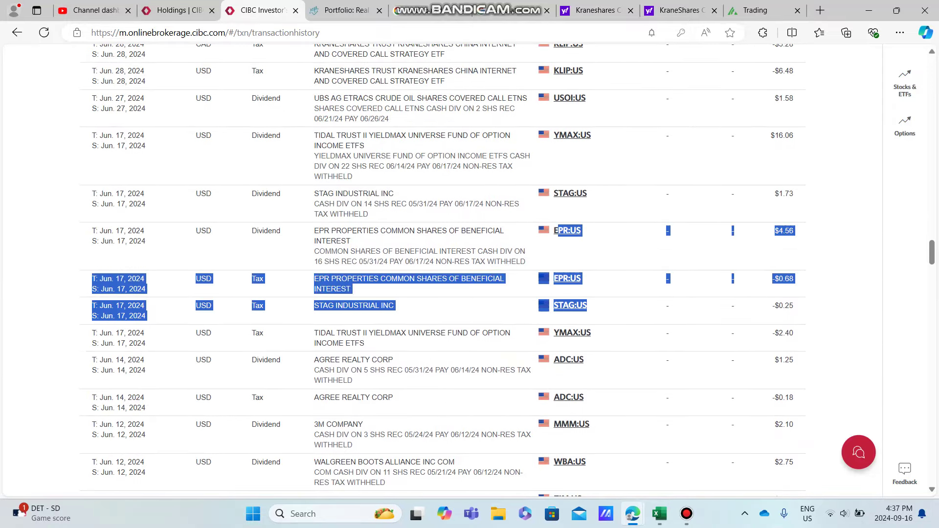
{"action": "left_click", "coordinate": [552, 194]}
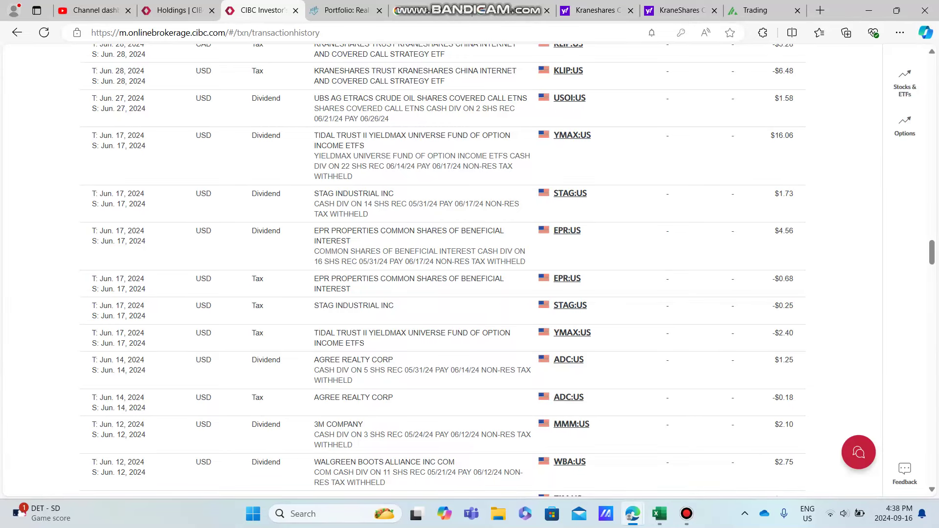
{"action": "mouse_move", "coordinate": [584, 360]}
{"action": "left_mouse_down"}
{"action": "mouse_move", "coordinate": [539, 360]}
{"action": "mouse_move", "coordinate": [584, 360]}
{"action": "left_mouse_up"}
{"action": "mouse_move", "coordinate": [794, 231]}
{"action": "left_mouse_down"}
{"action": "mouse_move", "coordinate": [775, 230]}
{"action": "mouse_move", "coordinate": [795, 231]}
{"action": "left_mouse_up"}
{"action": "left_click", "coordinate": [782, 230]}
{"action": "scroll", "coordinate": [443, 271], "scroll_direction": "up", "scroll_amount": 1}
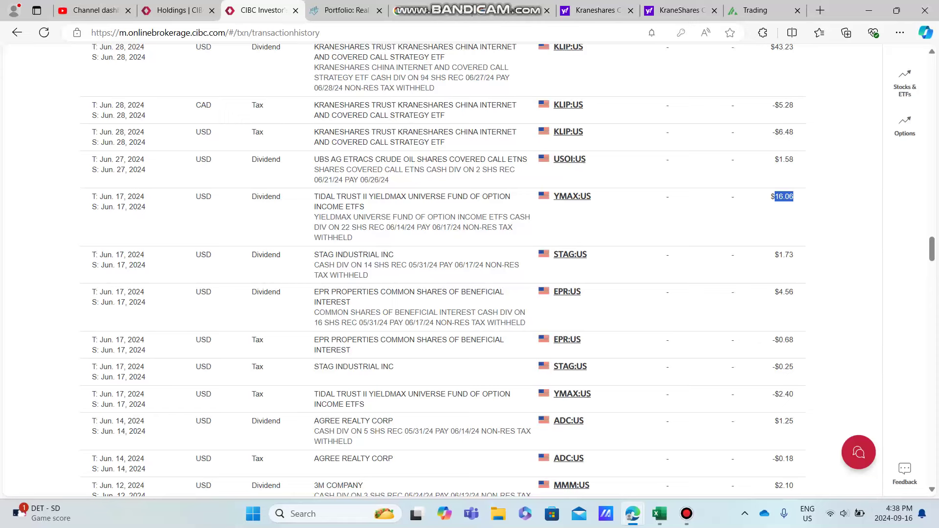
{"action": "left_click", "coordinate": [791, 198]}
{"action": "scroll", "coordinate": [791, 197], "scroll_direction": "up", "scroll_amount": 2}
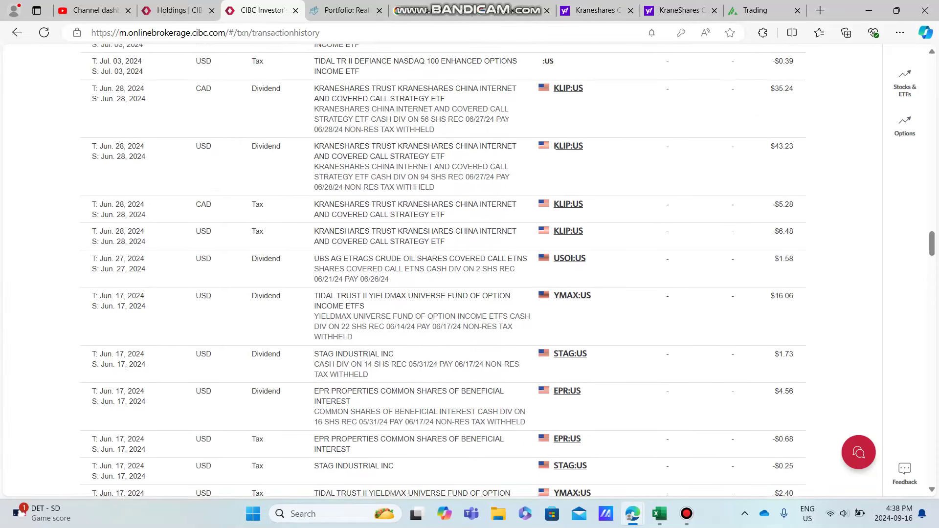
{"action": "scroll", "coordinate": [443, 270], "scroll_direction": "up", "scroll_amount": 1}
{"action": "scroll", "coordinate": [443, 271], "scroll_direction": "up", "scroll_amount": 1}
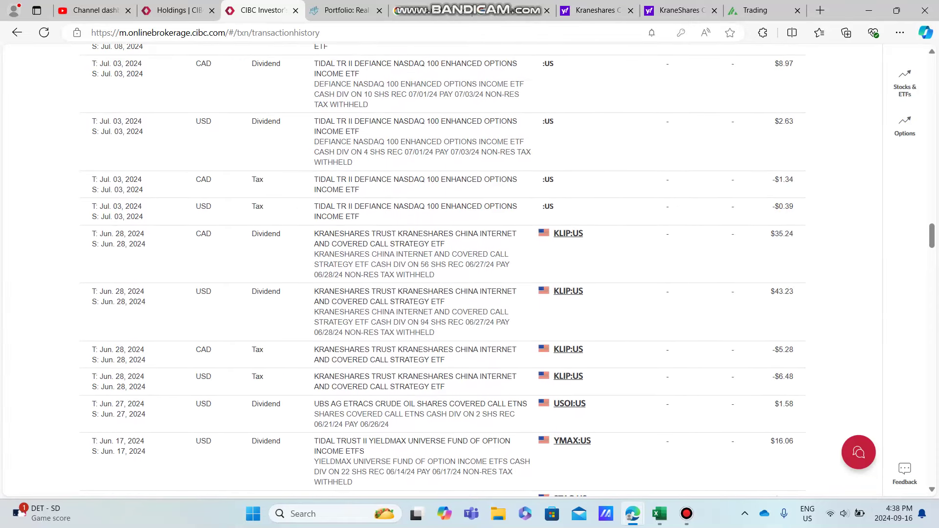
{"action": "left_click", "coordinate": [790, 291]}
{"action": "left_click_drag", "start_coordinate": [771, 291], "coordinate": [790, 291]}
{"action": "left_click", "coordinate": [790, 291]}
{"action": "scroll", "coordinate": [443, 271], "scroll_direction": "up", "scroll_amount": 3}
{"action": "scroll", "coordinate": [567, 248], "scroll_direction": "up", "scroll_amount": 2}
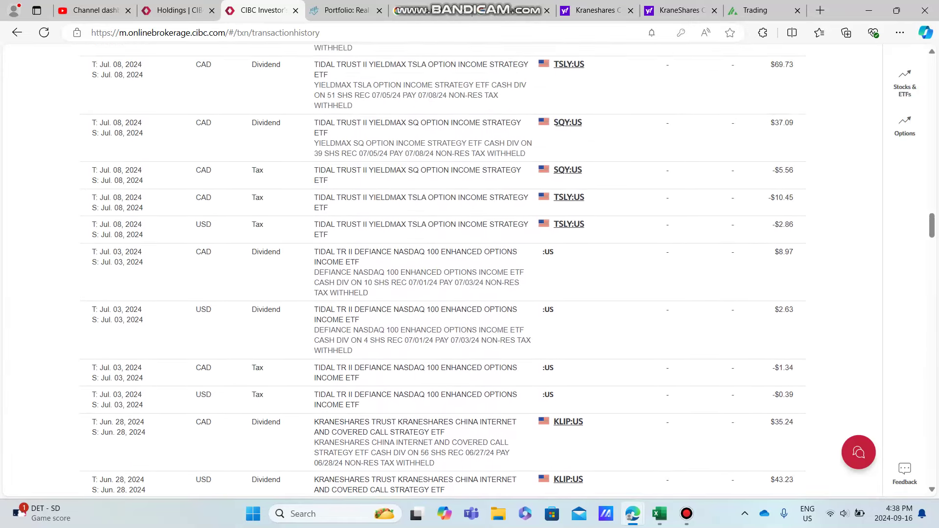
{"action": "scroll", "coordinate": [568, 248], "scroll_direction": "up", "scroll_amount": 1}
{"action": "scroll", "coordinate": [568, 248], "scroll_direction": "up", "scroll_amount": 1}
Compare the CIBC history against the Dividend Tracker holdings, noting TSLY's $13.12 price
{"action": "left_click_drag", "start_coordinate": [142, 284], "coordinate": [144, 284]}
{"action": "scroll", "coordinate": [144, 284], "scroll_direction": "up", "scroll_amount": 2}
{"action": "scroll", "coordinate": [441, 268], "scroll_direction": "up", "scroll_amount": 1}
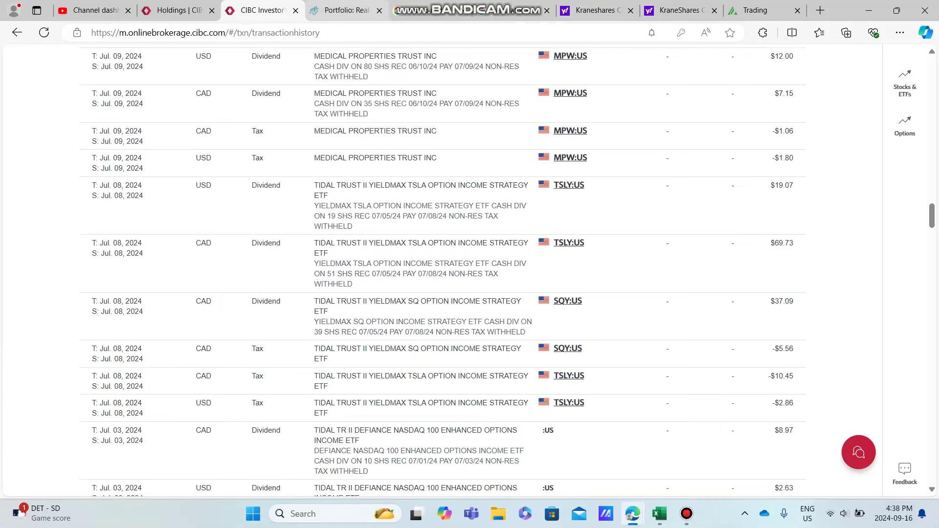
{"action": "left_click", "coordinate": [341, 10]}
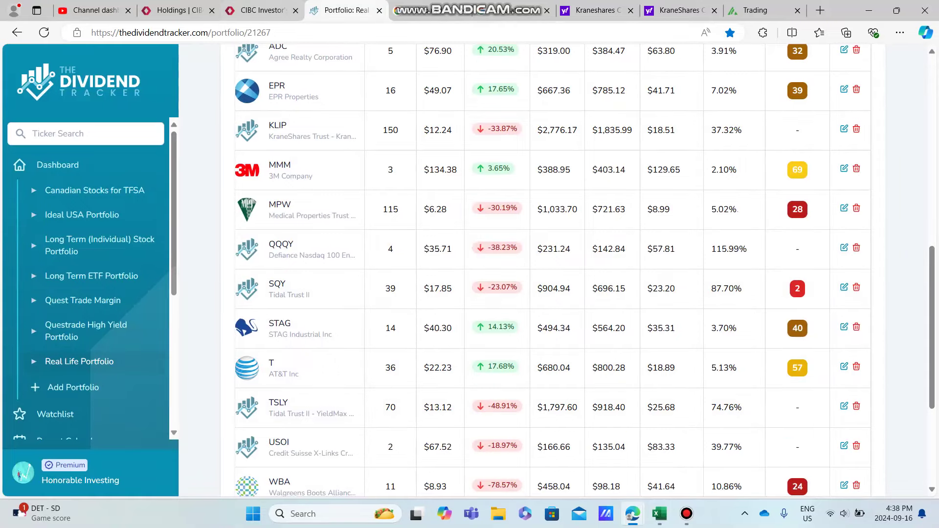
{"action": "key", "text": "ctrl+shift+Tab"}
{"action": "scroll", "coordinate": [442, 270], "scroll_direction": "up", "scroll_amount": 2}
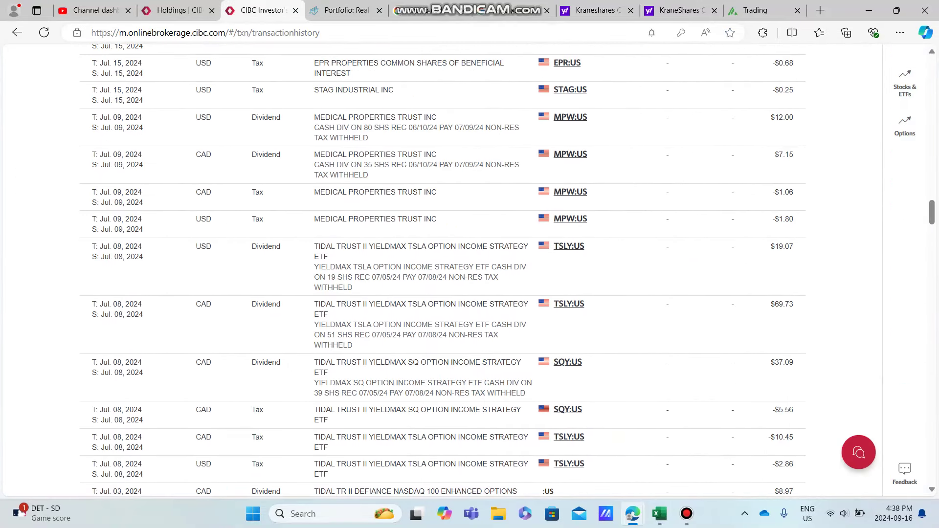
{"action": "key", "text": "ctrl+Tab"}
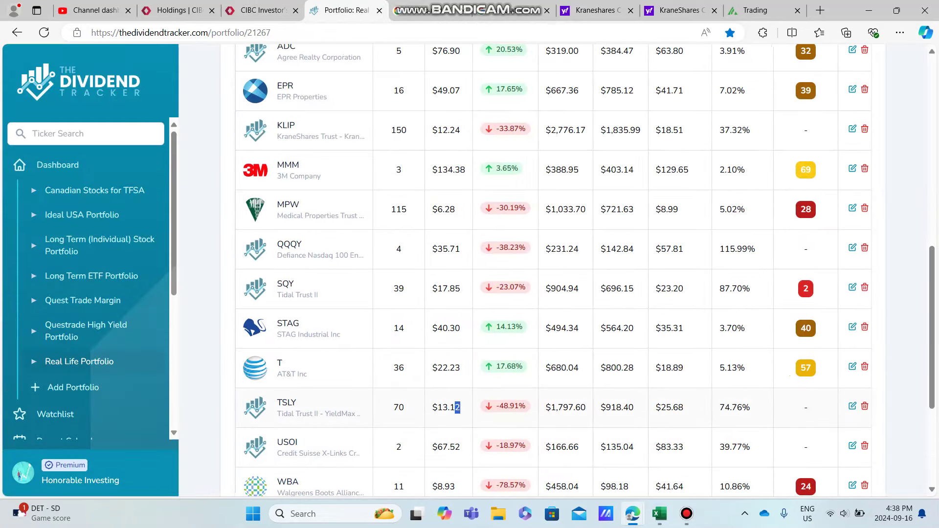
{"action": "mouse_move", "coordinate": [460, 407]}
{"action": "left_mouse_down"}
{"action": "mouse_move", "coordinate": [433, 408]}
{"action": "mouse_move", "coordinate": [455, 408]}
{"action": "left_mouse_up"}
{"action": "left_click", "coordinate": [443, 407]}
Back in the CIBC history, highlight the Jul. 15 dividend and tax rows
{"action": "left_click", "coordinate": [261, 10]}
{"action": "scroll", "coordinate": [441, 271], "scroll_direction": "up", "scroll_amount": 1}
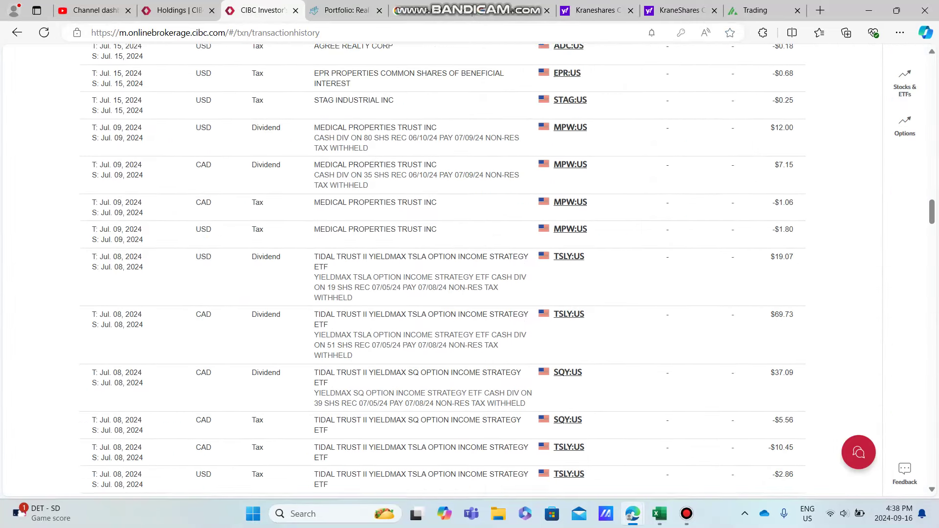
{"action": "scroll", "coordinate": [441, 272], "scroll_direction": "up", "scroll_amount": 1}
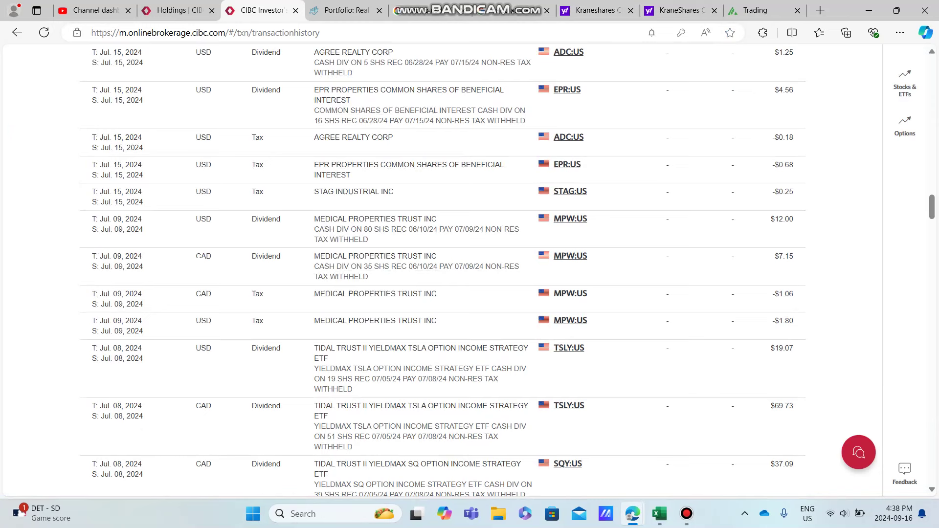
{"action": "scroll", "coordinate": [778, 221], "scroll_direction": "up", "scroll_amount": 1}
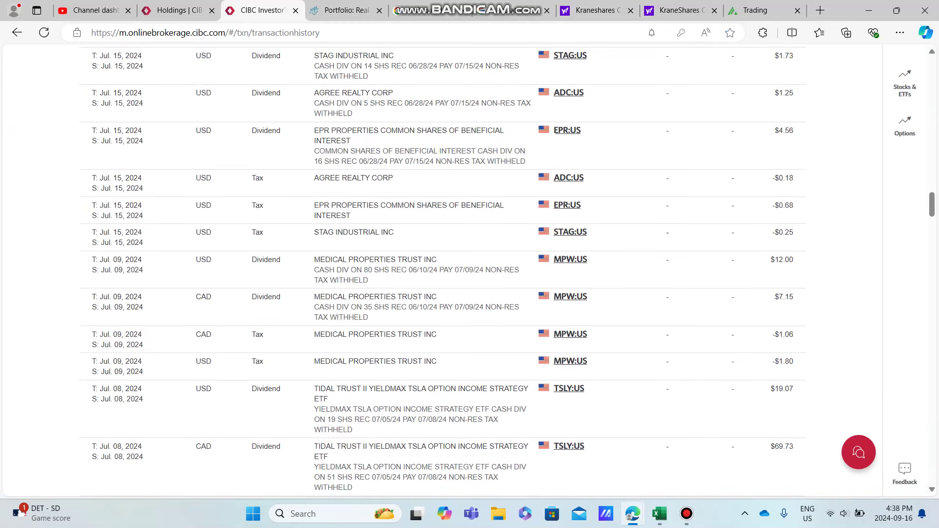
{"action": "left_click_drag", "start_coordinate": [210, 259], "coordinate": [91, 261]}
{"action": "left_click", "coordinate": [203, 260]}
{"action": "scroll", "coordinate": [208, 280], "scroll_direction": "up", "scroll_amount": 1}
{"action": "left_click_drag", "start_coordinate": [212, 281], "coordinate": [206, 281]}
{"action": "scroll", "coordinate": [443, 271], "scroll_direction": "up", "scroll_amount": 1}
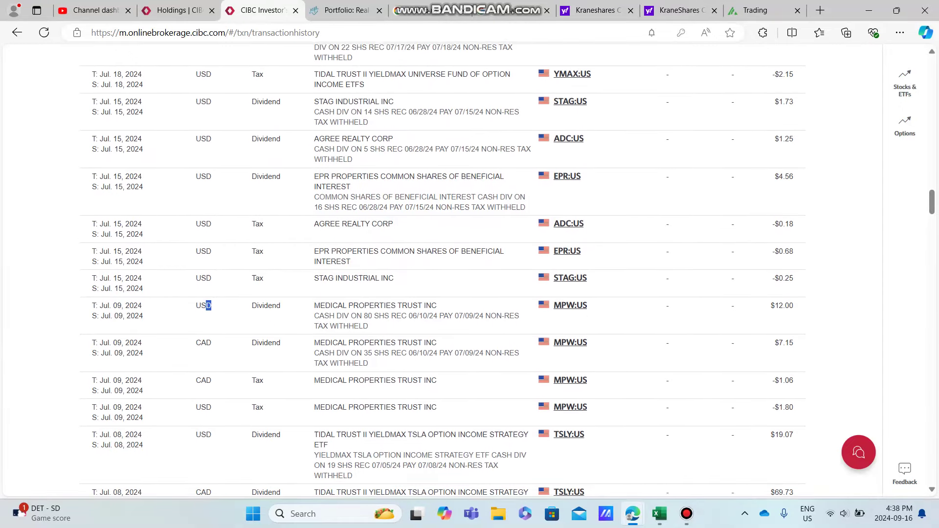
{"action": "scroll", "coordinate": [209, 302], "scroll_direction": "up", "scroll_amount": 2}
{"action": "left_click_drag", "start_coordinate": [732, 212], "coordinate": [628, 221]}
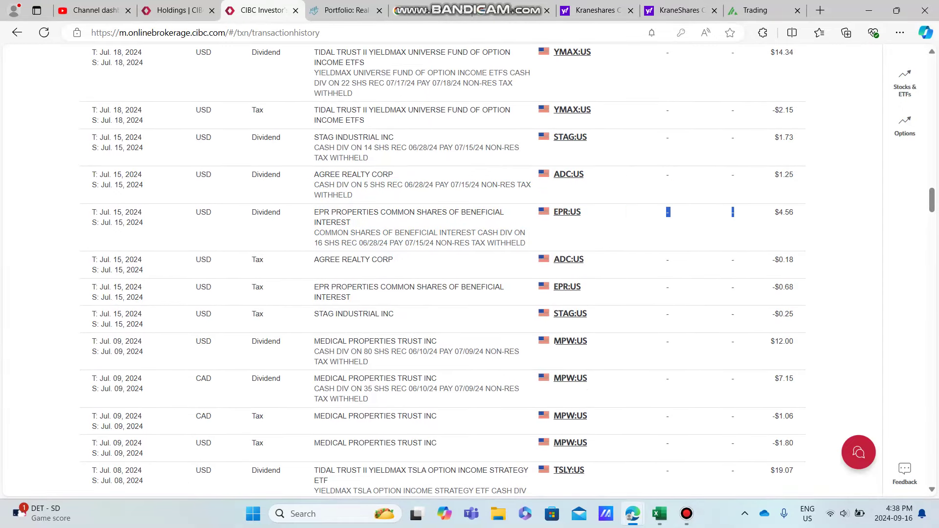
{"action": "scroll", "coordinate": [628, 220], "scroll_direction": "up", "scroll_amount": 2}
{"action": "left_click_drag", "start_coordinate": [733, 248], "coordinate": [316, 197]}
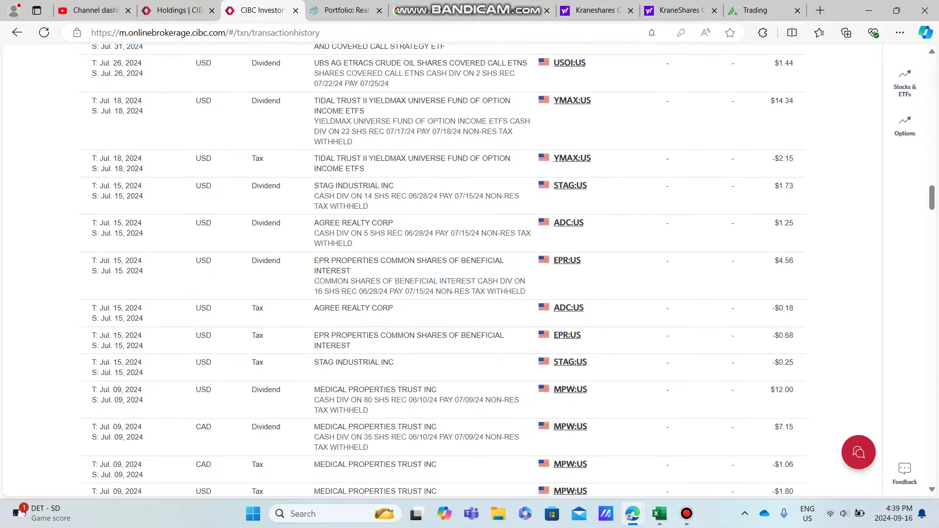
{"action": "scroll", "coordinate": [444, 271], "scroll_direction": "up", "scroll_amount": 2}
{"action": "scroll", "coordinate": [444, 270], "scroll_direction": "up", "scroll_amount": 2}
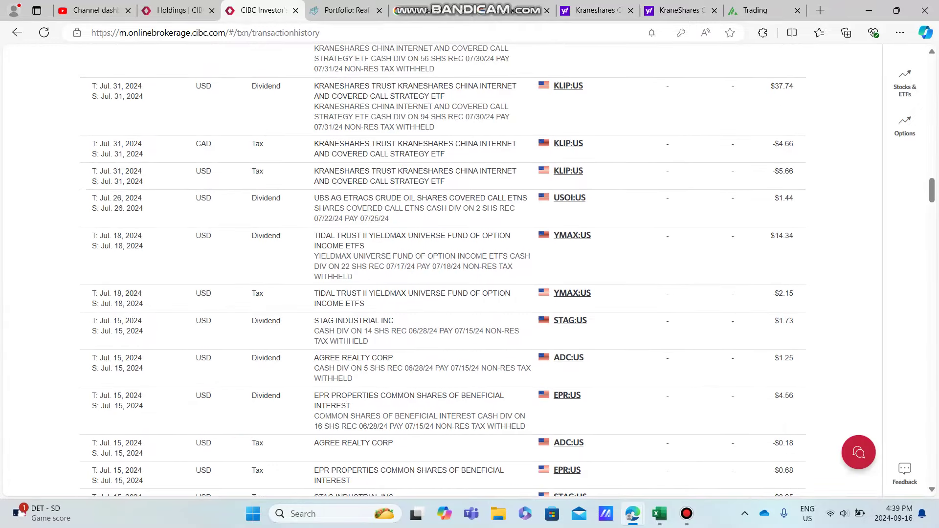
Sort holdings by P/L (%) and check T's $22.23 price, $18.89 average, and YMAX's loss
{"action": "left_click", "coordinate": [345, 10]}
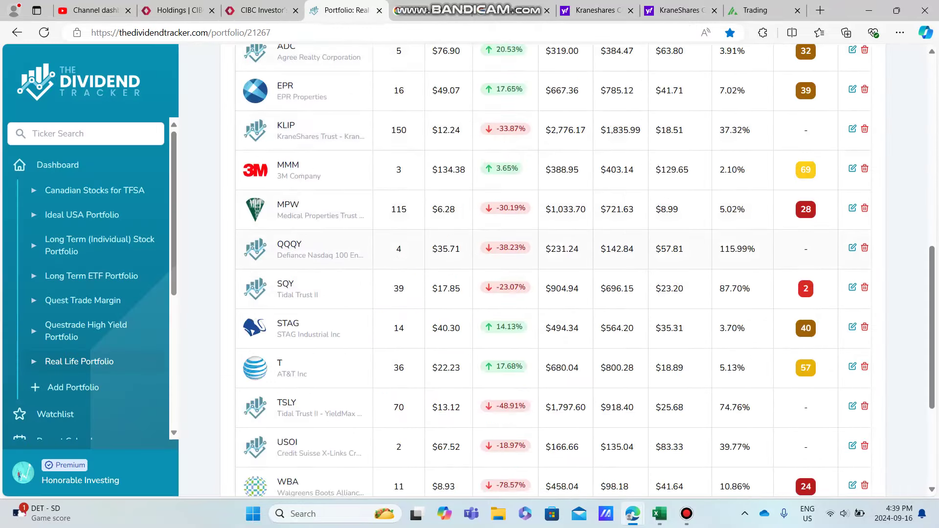
{"action": "left_click", "coordinate": [494, 180]}
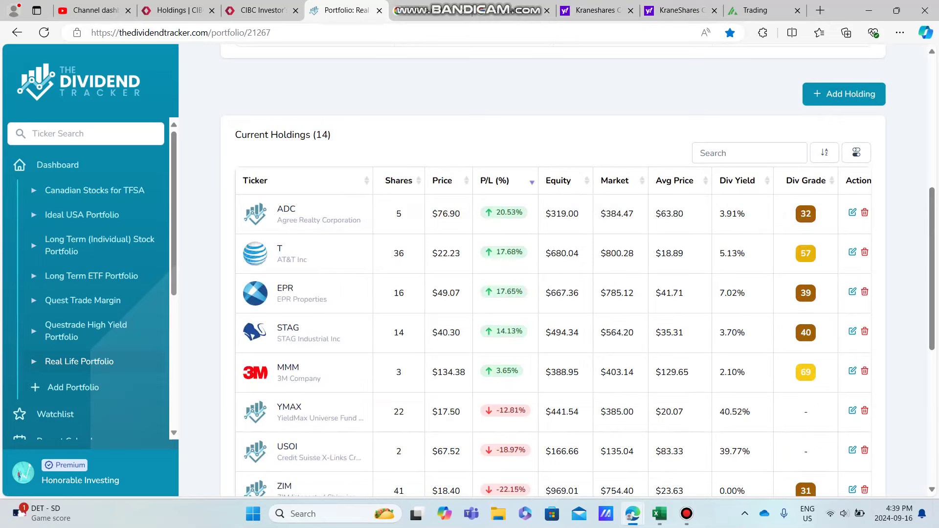
{"action": "scroll", "coordinate": [554, 294], "scroll_direction": "down", "scroll_amount": 1}
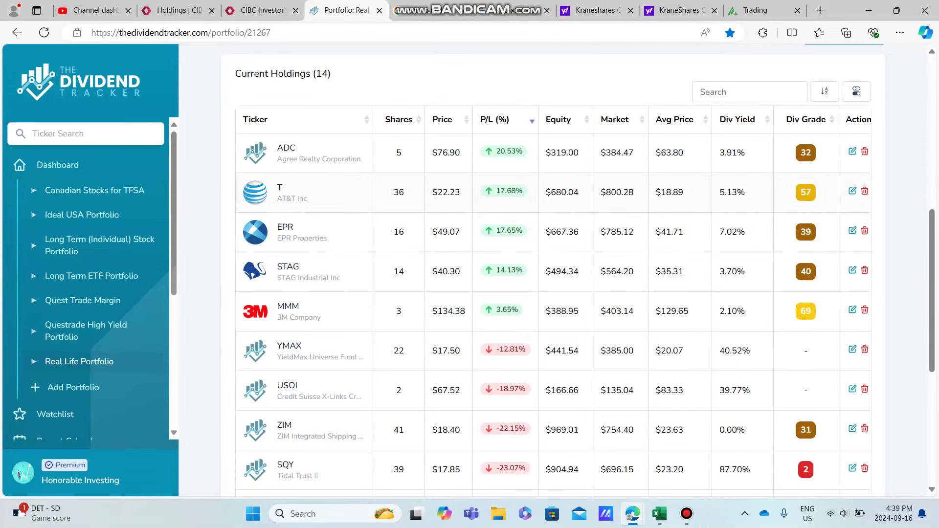
{"action": "left_click_drag", "start_coordinate": [460, 192], "coordinate": [434, 192]}
{"action": "left_click", "coordinate": [434, 192]}
{"action": "left_click_drag", "start_coordinate": [684, 193], "coordinate": [666, 193]}
{"action": "left_click", "coordinate": [666, 193]}
{"action": "scroll", "coordinate": [554, 272], "scroll_direction": "down", "scroll_amount": 1}
{"action": "scroll", "coordinate": [554, 271], "scroll_direction": "down", "scroll_amount": 1}
{"action": "scroll", "coordinate": [554, 271], "scroll_direction": "down", "scroll_amount": 1}
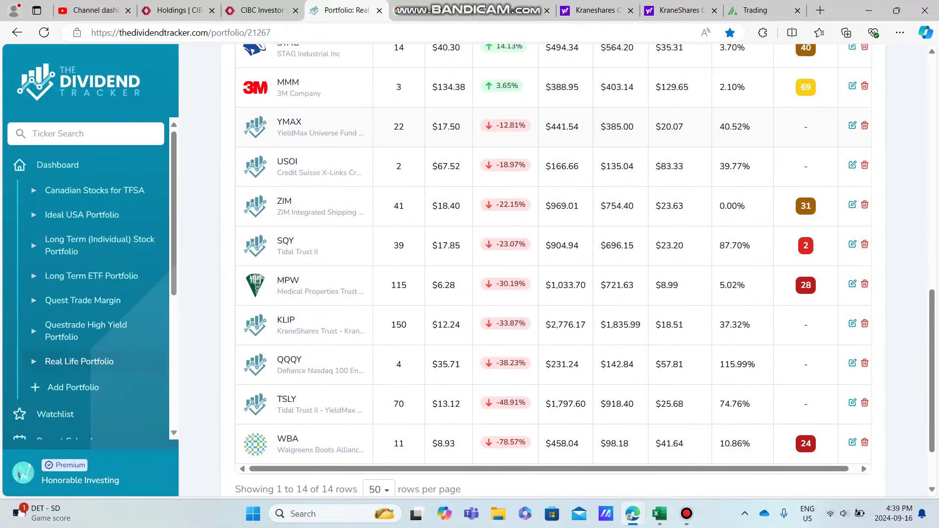
{"action": "left_click_drag", "start_coordinate": [526, 125], "coordinate": [505, 125]}
{"action": "left_click", "coordinate": [505, 126]}
Flip between the CIBC transaction history and the Real Life portfolio holdings
{"action": "left_click", "coordinate": [249, 10]}
{"action": "scroll", "coordinate": [440, 272], "scroll_direction": "up", "scroll_amount": 1}
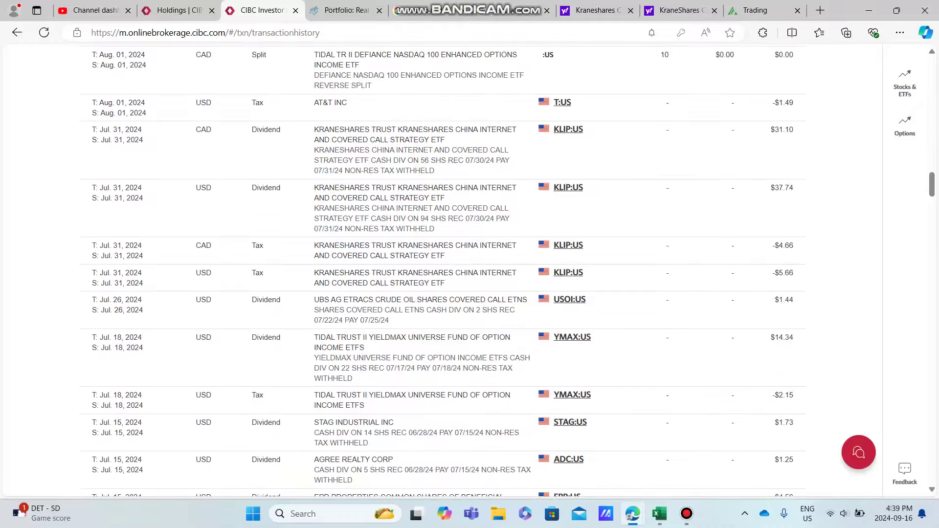
{"action": "left_click", "coordinate": [342, 11]}
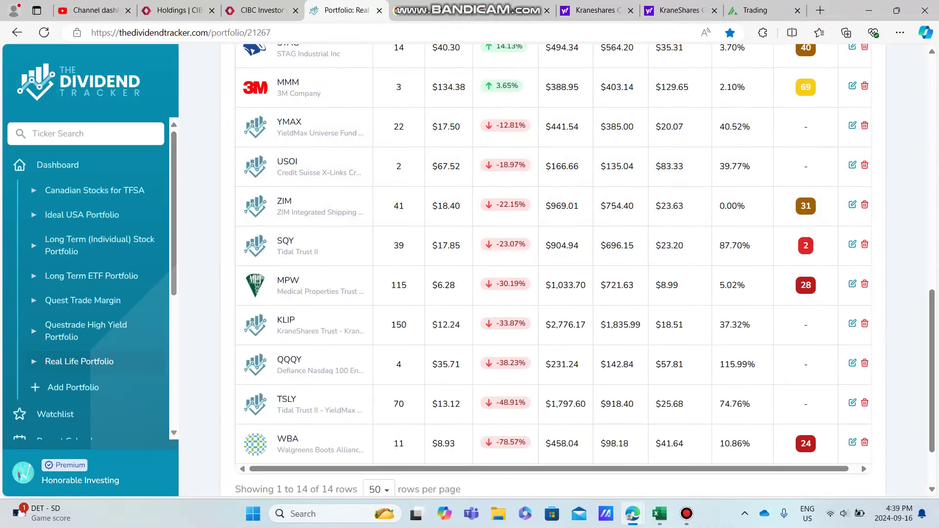
{"action": "left_click", "coordinate": [258, 10]}
{"action": "scroll", "coordinate": [443, 271], "scroll_direction": "up", "scroll_amount": 1}
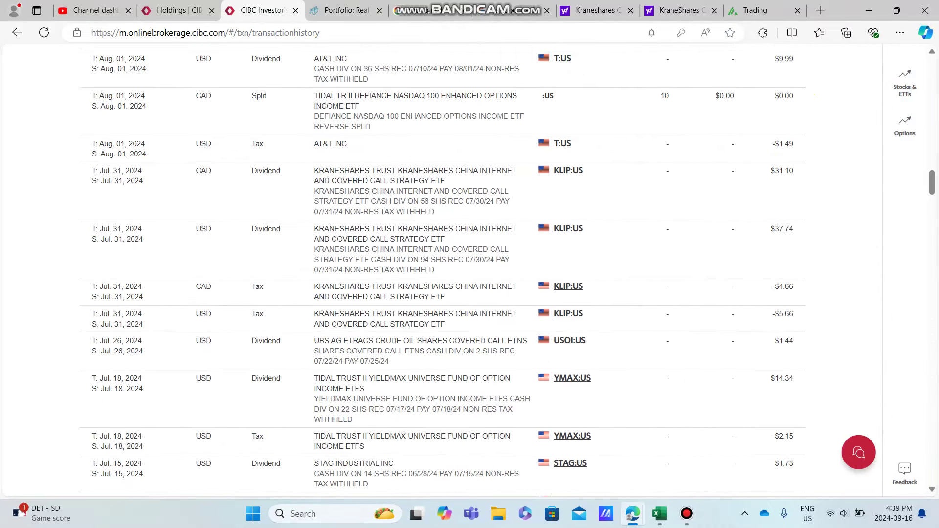
{"action": "left_click", "coordinate": [342, 11]}
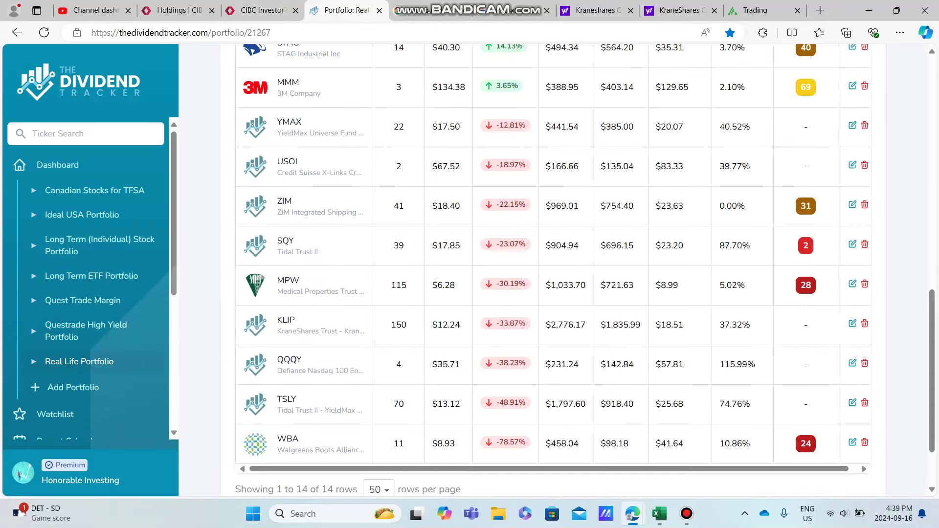
{"action": "left_click", "coordinate": [259, 10]}
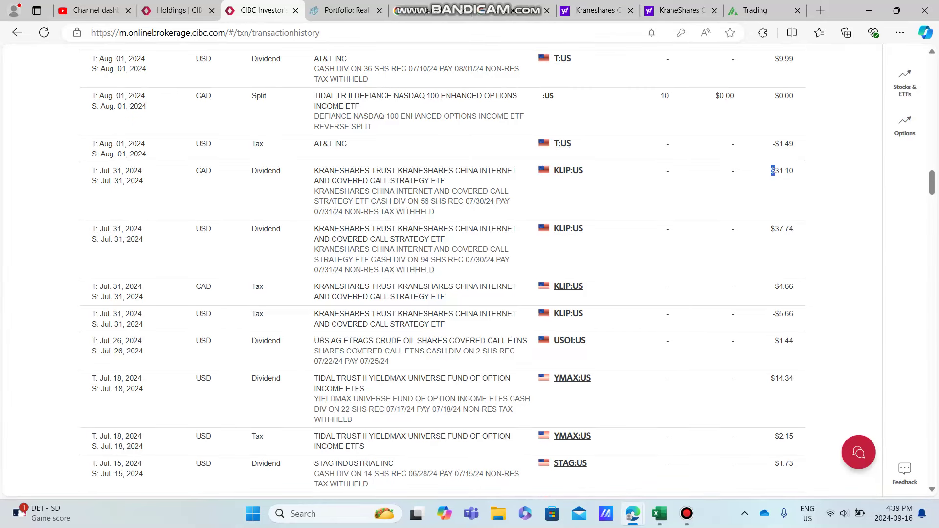
Highlight the July 31 KLIP dividend amounts of $31.10 and $37.74
{"action": "left_click", "coordinate": [771, 170]}
{"action": "left_click_drag", "start_coordinate": [771, 229], "coordinate": [790, 229]}
{"action": "left_click", "coordinate": [782, 228]}
{"action": "left_click_drag", "start_coordinate": [771, 171], "coordinate": [794, 170]}
{"action": "left_click", "coordinate": [783, 170]}
{"action": "mouse_move", "coordinate": [771, 229]}
{"action": "left_mouse_down"}
{"action": "mouse_move", "coordinate": [795, 228]}
{"action": "mouse_move", "coordinate": [771, 228]}
{"action": "left_mouse_up"}
{"action": "mouse_move", "coordinate": [771, 170]}
{"action": "left_mouse_down"}
{"action": "mouse_move", "coordinate": [779, 170]}
{"action": "mouse_move", "coordinate": [771, 171]}
{"action": "left_mouse_up"}
{"action": "key", "text": "ctrl+6"}
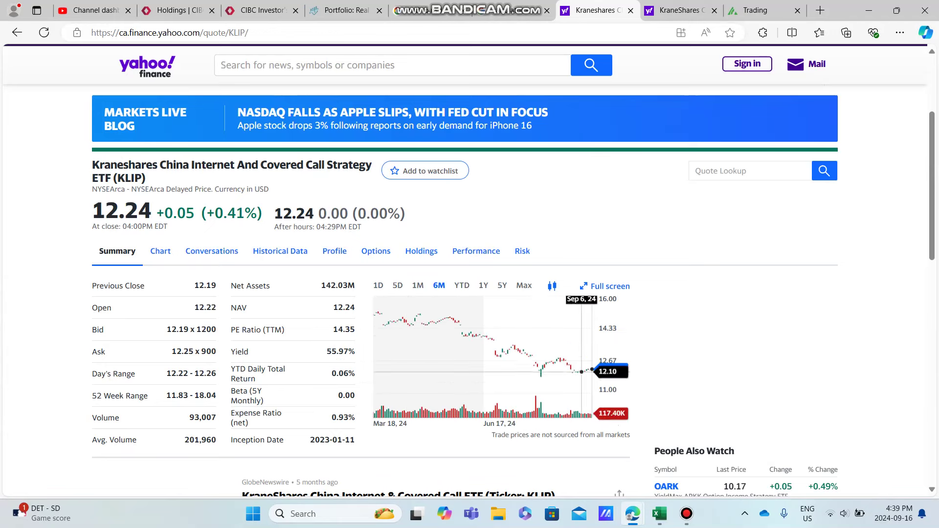
{"action": "key", "text": "ctrl+Tab"}
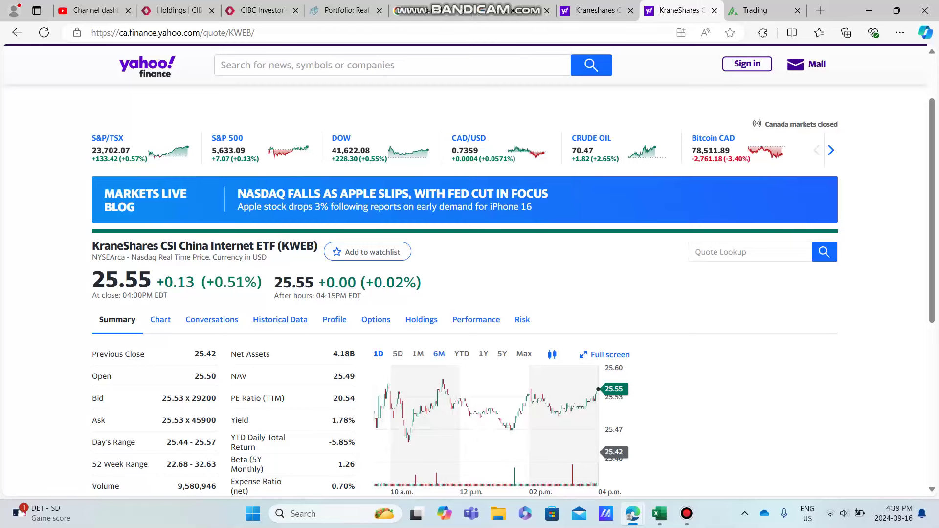
{"action": "scroll", "coordinate": [568, 392], "scroll_direction": "down", "scroll_amount": 1}
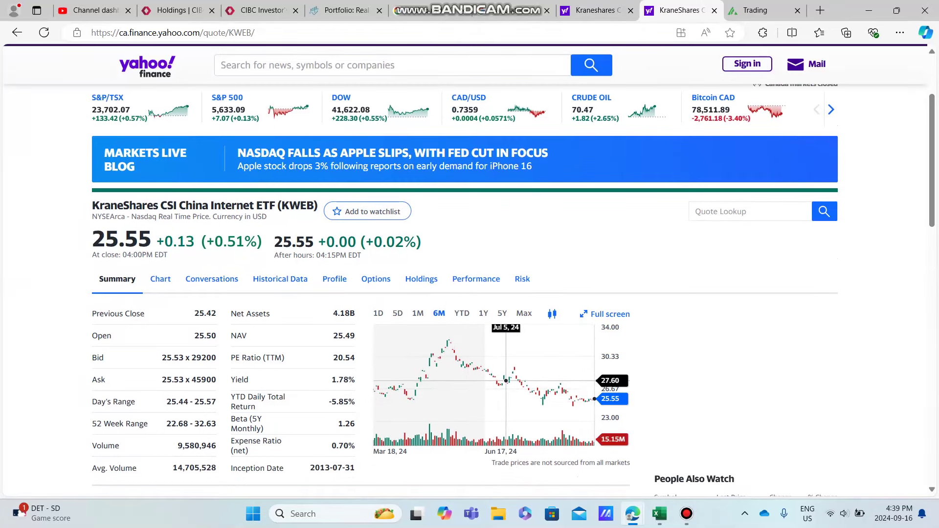
{"action": "key", "text": "ctrl+shift+Tab"}
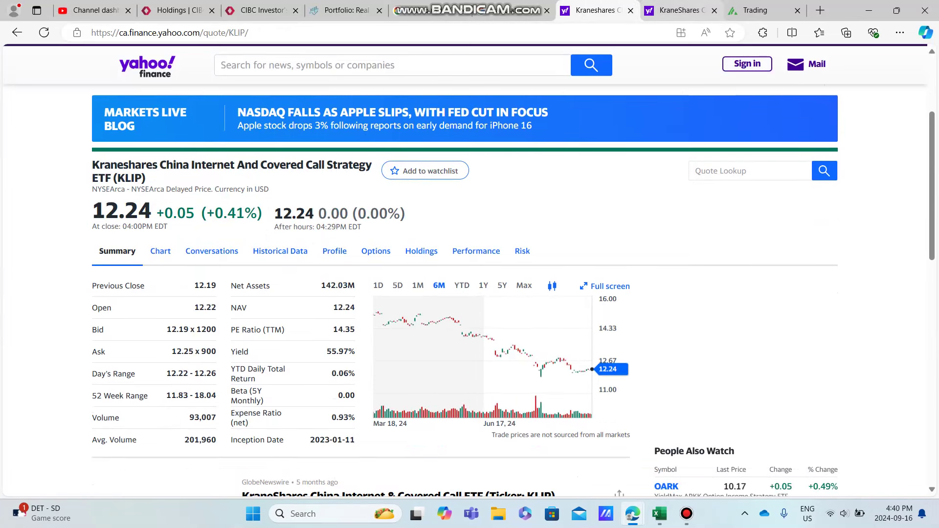
{"action": "left_click", "coordinate": [483, 286]}
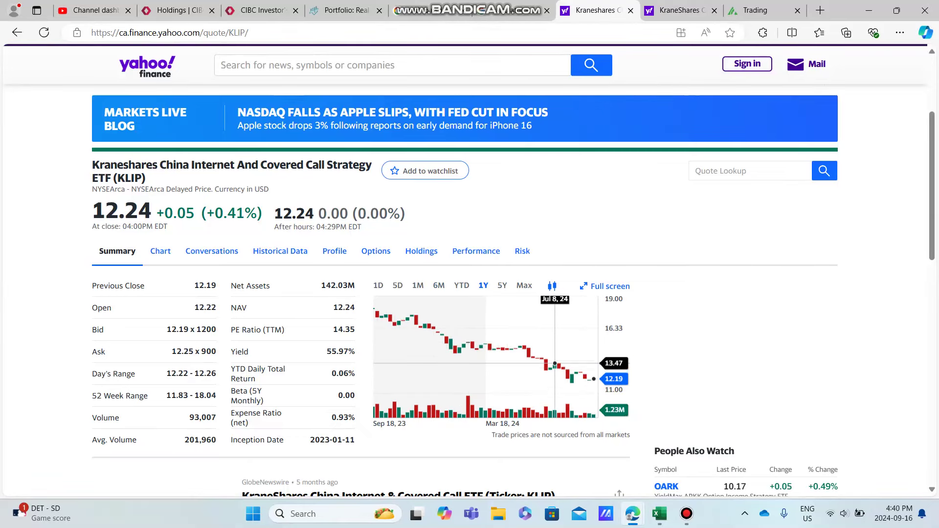
{"action": "left_click", "coordinate": [261, 10]}
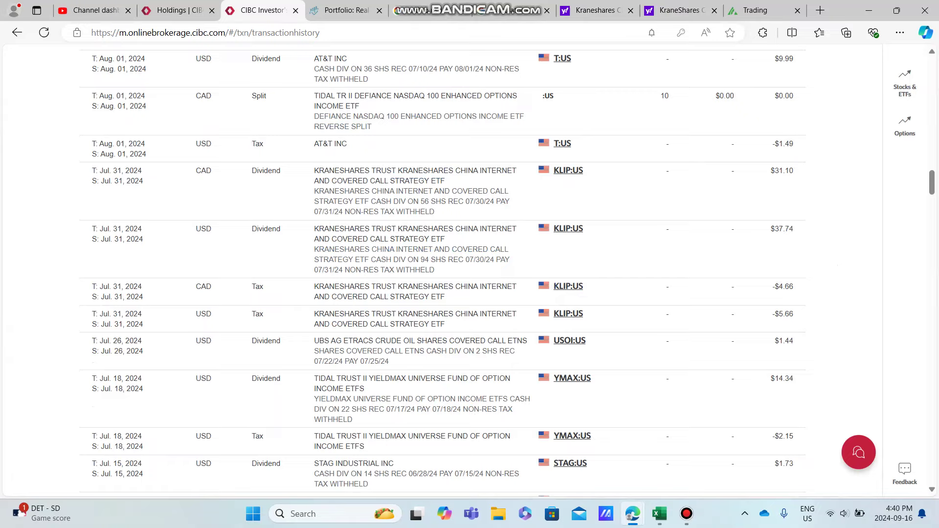
{"action": "scroll", "coordinate": [777, 230], "scroll_direction": "up", "scroll_amount": 1}
{"action": "scroll", "coordinate": [776, 229], "scroll_direction": "up", "scroll_amount": 1}
{"action": "scroll", "coordinate": [777, 230], "scroll_direction": "up", "scroll_amount": 1}
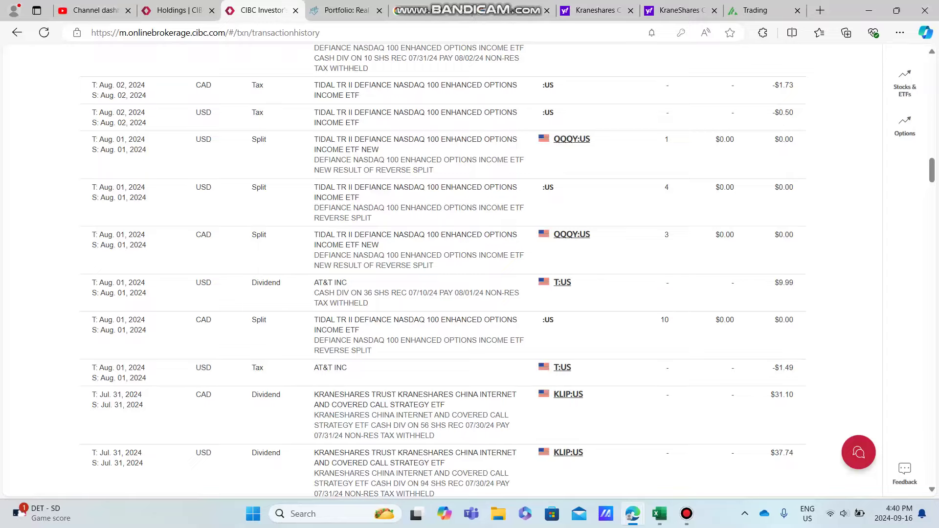
{"action": "scroll", "coordinate": [444, 269], "scroll_direction": "up", "scroll_amount": 2}
{"action": "scroll", "coordinate": [444, 269], "scroll_direction": "up", "scroll_amount": 2}
{"action": "scroll", "coordinate": [444, 269], "scroll_direction": "up", "scroll_amount": 2}
{"action": "scroll", "coordinate": [443, 269], "scroll_direction": "up", "scroll_amount": 2}
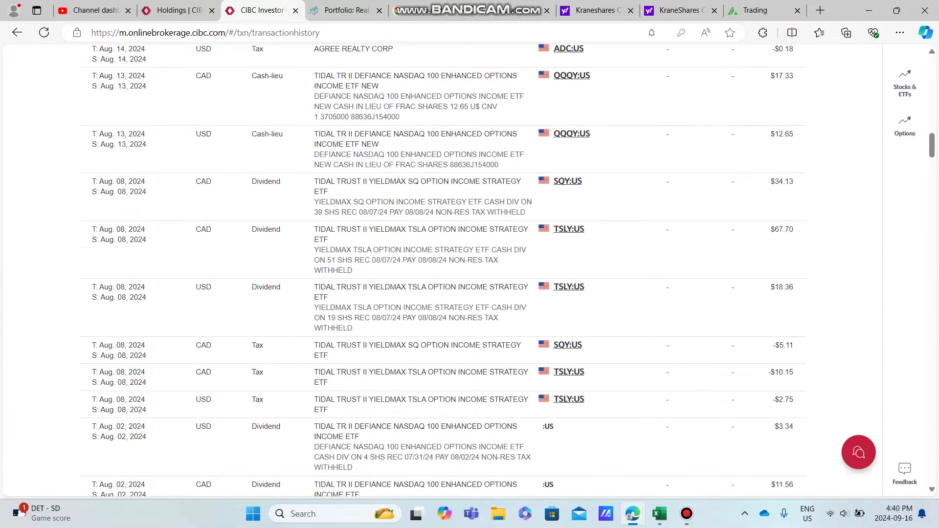
{"action": "scroll", "coordinate": [444, 269], "scroll_direction": "up", "scroll_amount": 1}
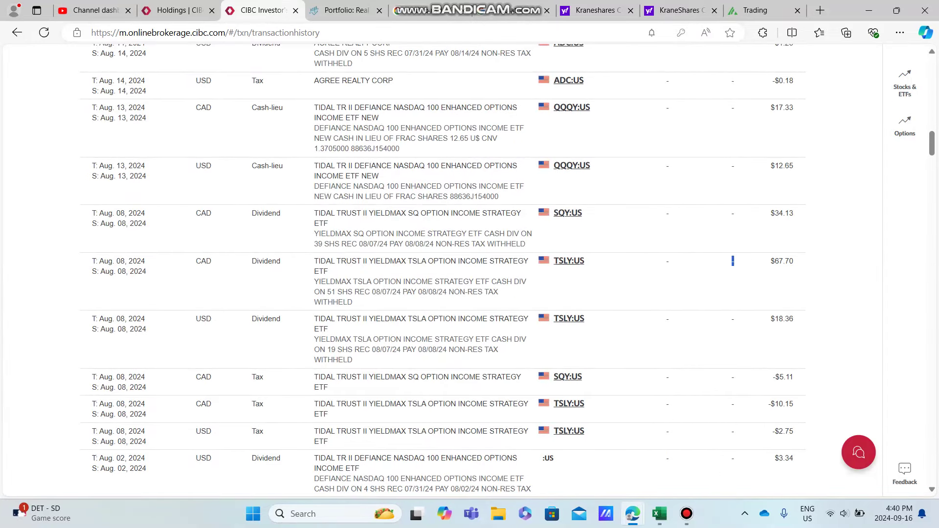
Check the Aug 08 TSLY dividends, the $34.13 SQY dividend and $12.65 cash-in-lieu
{"action": "left_click_drag", "start_coordinate": [772, 261], "coordinate": [779, 320]}
{"action": "left_click", "coordinate": [779, 320]}
{"action": "double_click", "coordinate": [780, 214]}
{"action": "left_click", "coordinate": [779, 213]}
{"action": "scroll", "coordinate": [780, 213], "scroll_direction": "up", "scroll_amount": 3}
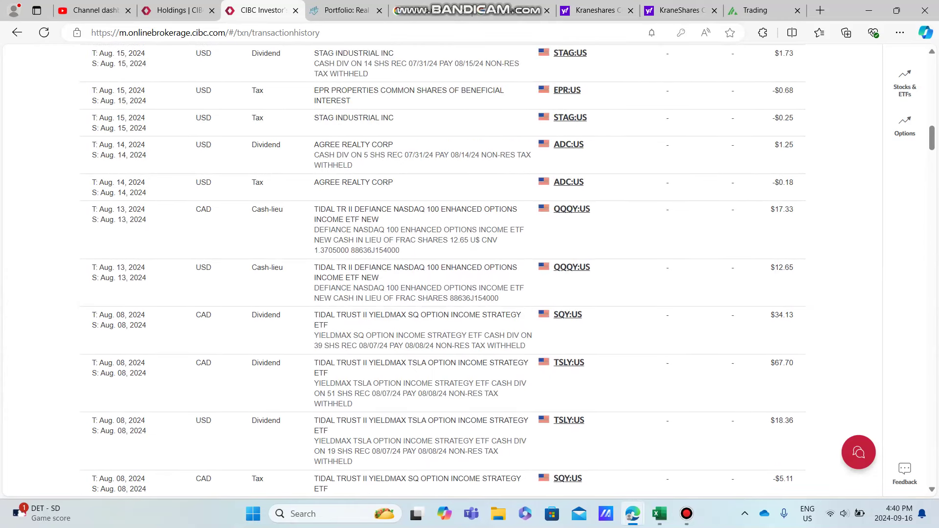
{"action": "double_click", "coordinate": [782, 267]}
{"action": "left_click", "coordinate": [782, 268]}
{"action": "scroll", "coordinate": [443, 271], "scroll_direction": "up", "scroll_amount": 2}
{"action": "scroll", "coordinate": [442, 271], "scroll_direction": "up", "scroll_amount": 2}
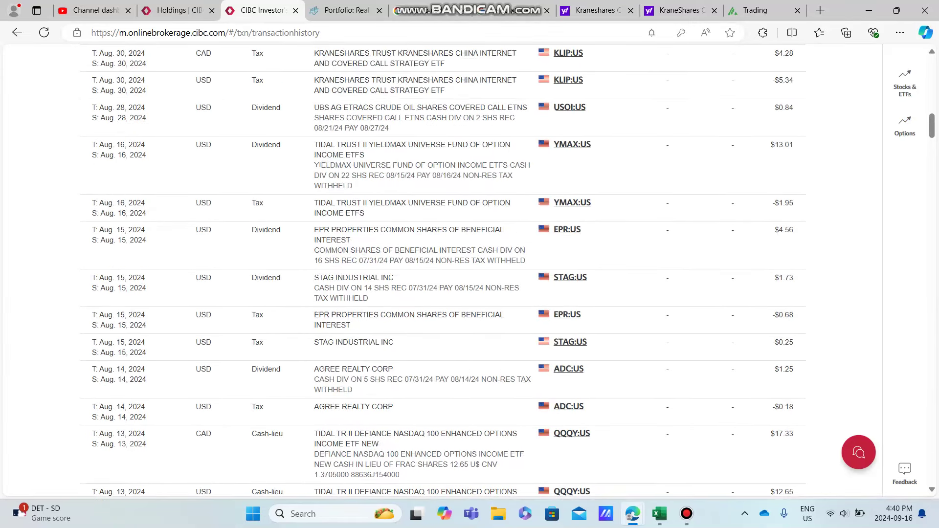
Review the EPR and STAG tax rows, USOI and YMAX entries, and the $13.01 amount
{"action": "left_click_drag", "start_coordinate": [624, 345], "coordinate": [639, 318]}
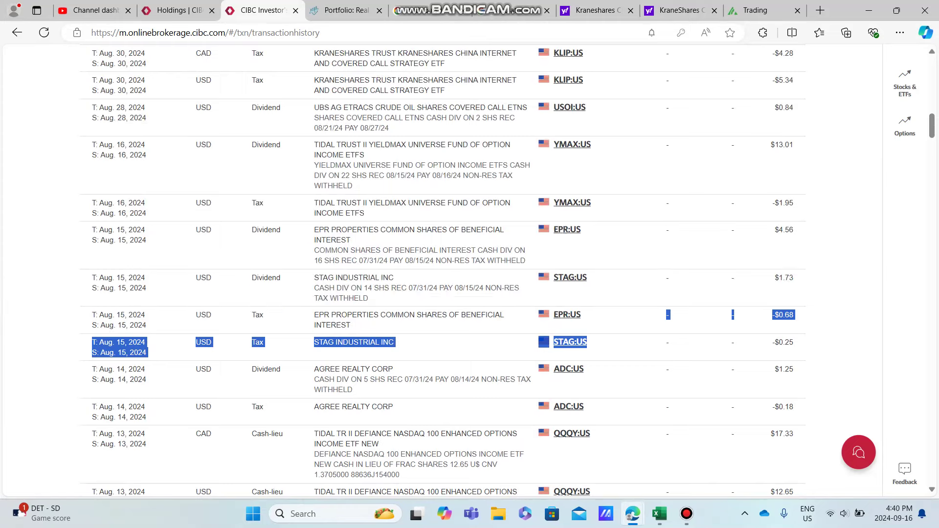
{"action": "left_click", "coordinate": [639, 317]}
{"action": "scroll", "coordinate": [640, 318], "scroll_direction": "up", "scroll_amount": 2}
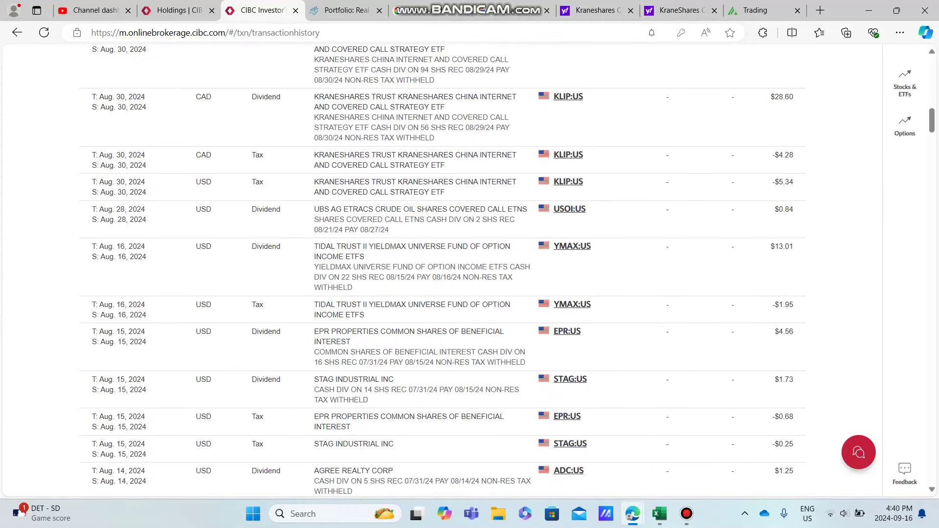
{"action": "left_click_drag", "start_coordinate": [667, 209], "coordinate": [778, 213]}
{"action": "left_click", "coordinate": [732, 210]}
{"action": "mouse_move", "coordinate": [771, 247]}
{"action": "left_mouse_down"}
{"action": "mouse_move", "coordinate": [794, 246]}
{"action": "mouse_move", "coordinate": [783, 219]}
{"action": "left_mouse_up"}
{"action": "left_click", "coordinate": [794, 246]}
{"action": "scroll", "coordinate": [795, 247], "scroll_direction": "up", "scroll_amount": 2}
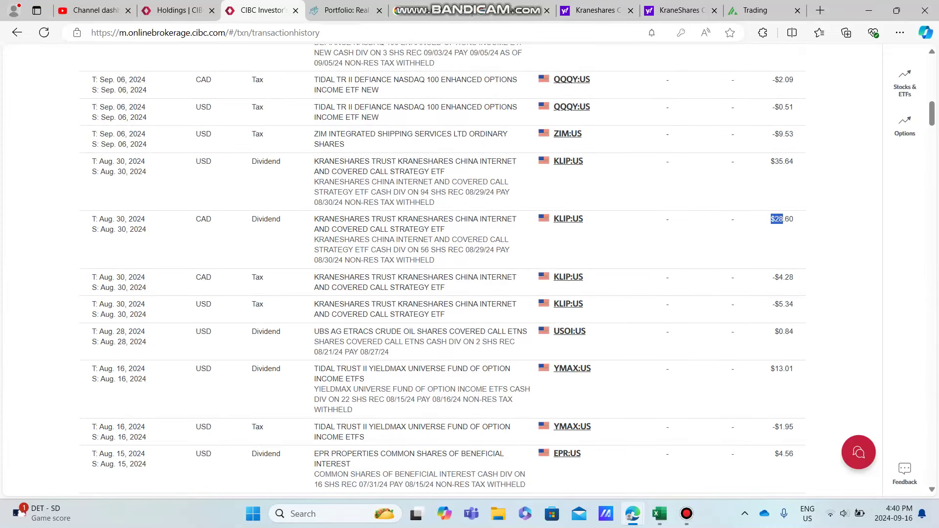
{"action": "scroll", "coordinate": [783, 219], "scroll_direction": "up", "scroll_amount": 1}
{"action": "scroll", "coordinate": [470, 270], "scroll_direction": "up", "scroll_amount": 1}
{"action": "scroll", "coordinate": [471, 270], "scroll_direction": "up", "scroll_amount": 1}
{"action": "scroll", "coordinate": [470, 270], "scroll_direction": "up", "scroll_amount": 1}
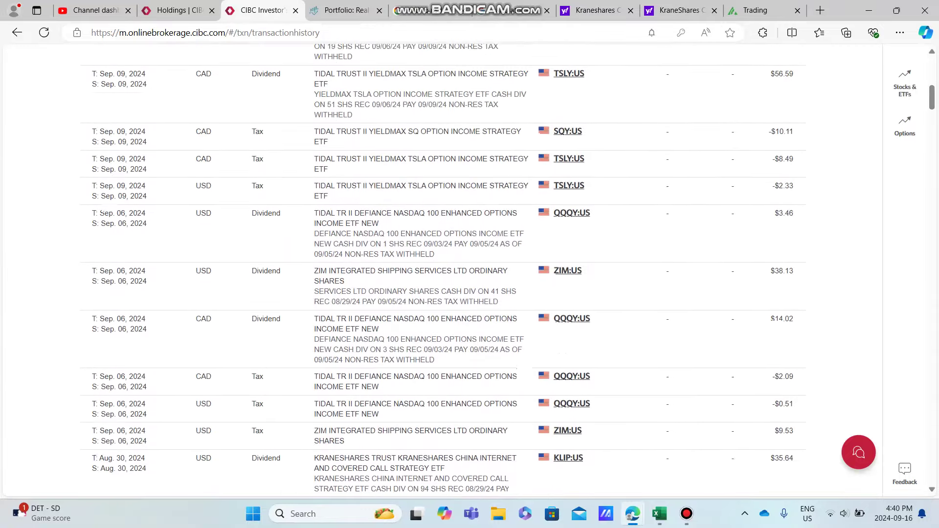
{"action": "scroll", "coordinate": [470, 270], "scroll_direction": "up", "scroll_amount": 1}
{"action": "scroll", "coordinate": [443, 271], "scroll_direction": "up", "scroll_amount": 1}
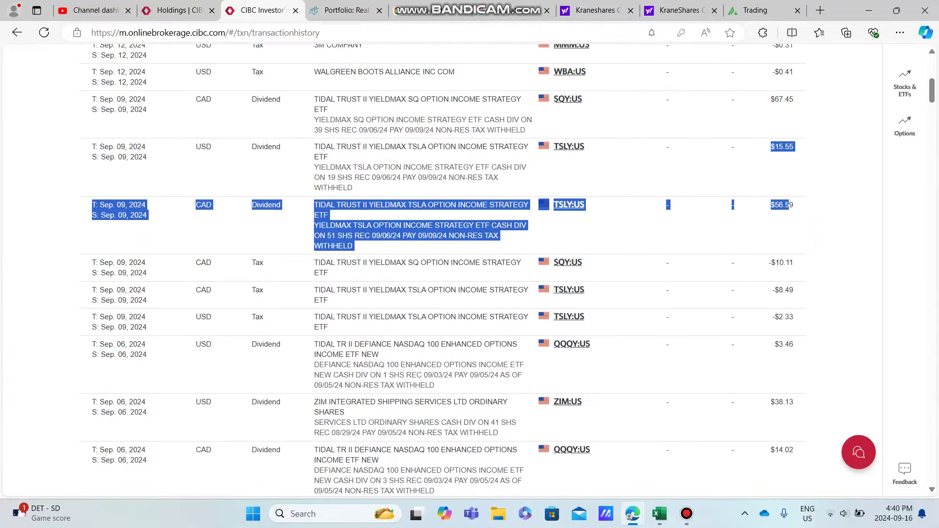
{"action": "left_click", "coordinate": [791, 207]}
{"action": "scroll", "coordinate": [514, 294], "scroll_direction": "up", "scroll_amount": 1}
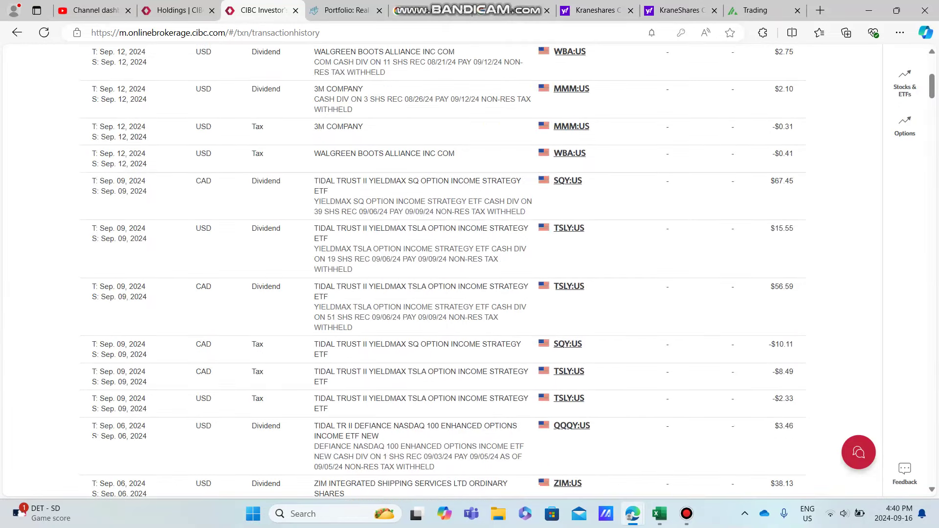
{"action": "scroll", "coordinate": [442, 270], "scroll_direction": "up", "scroll_amount": 1}
Glance at Dividend Tracker and CIBC holdings, then bring up the Money Management May total
{"action": "key", "text": "ctrl+Tab"}
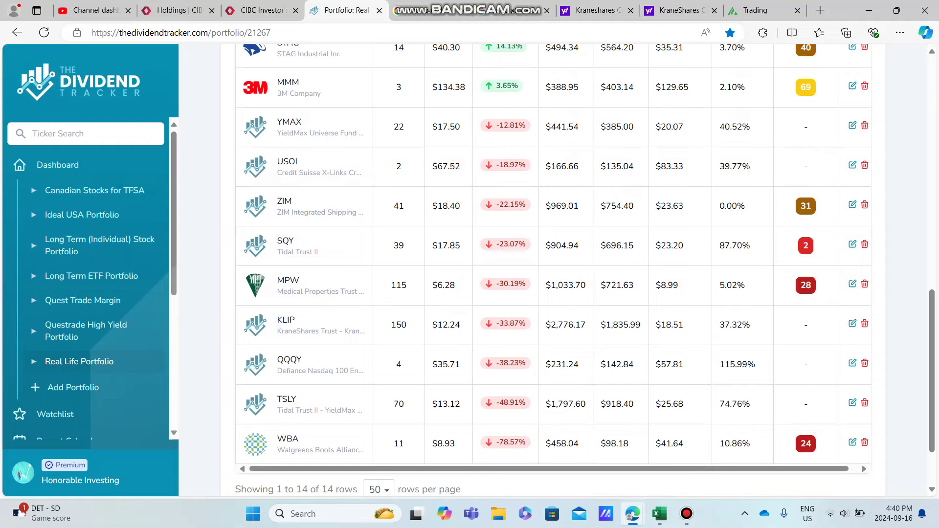
{"action": "key", "text": "ctrl+shift+Tab"}
{"action": "scroll", "coordinate": [443, 270], "scroll_direction": "down", "scroll_amount": 1}
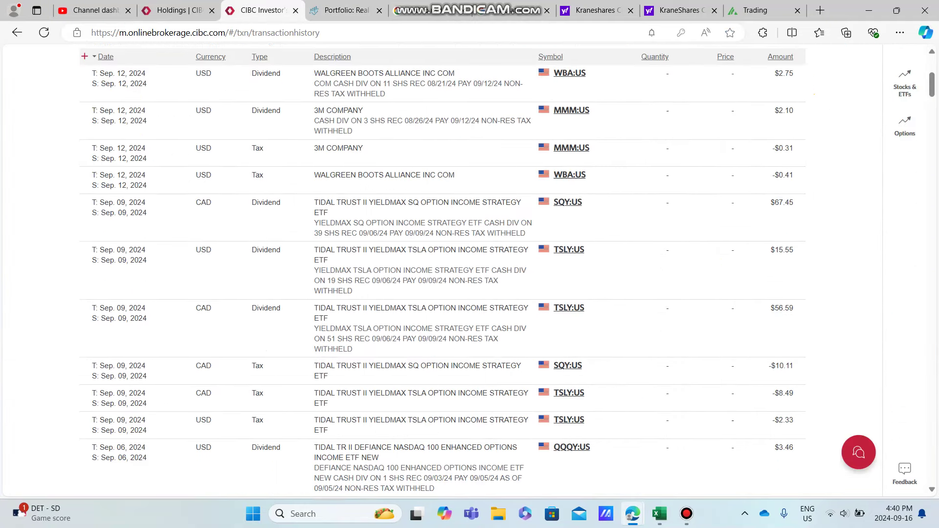
{"action": "key", "text": "ctrl+shift+Tab"}
{"action": "scroll", "coordinate": [470, 382], "scroll_direction": "down", "scroll_amount": 2}
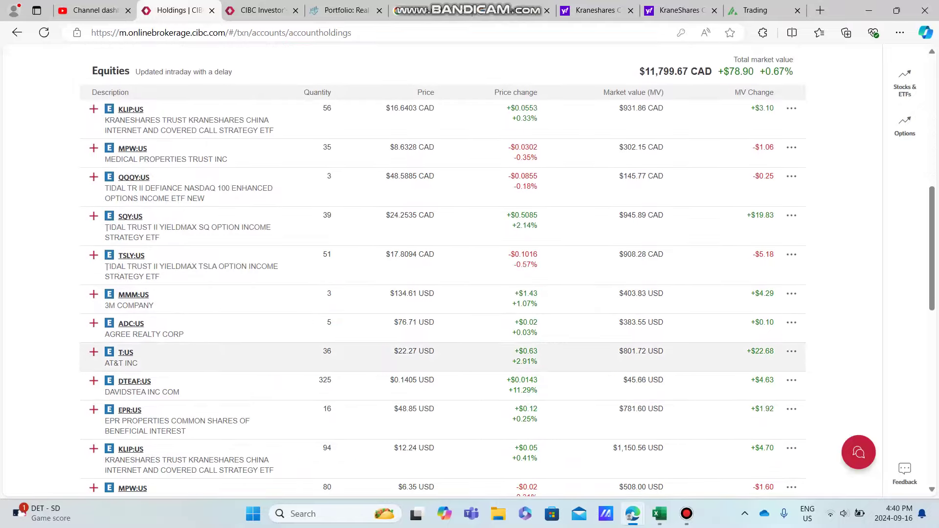
{"action": "mouse_move", "coordinate": [633, 515]}
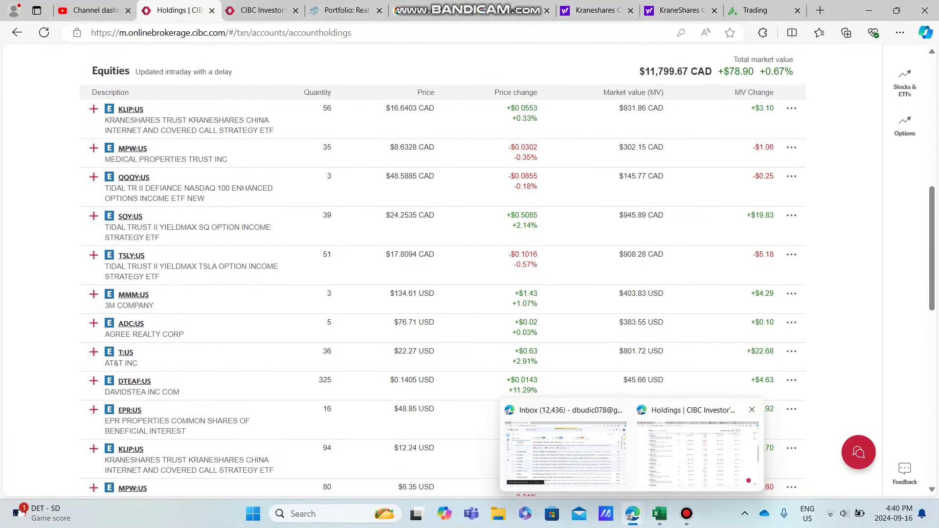
{"action": "left_click", "coordinate": [659, 513]}
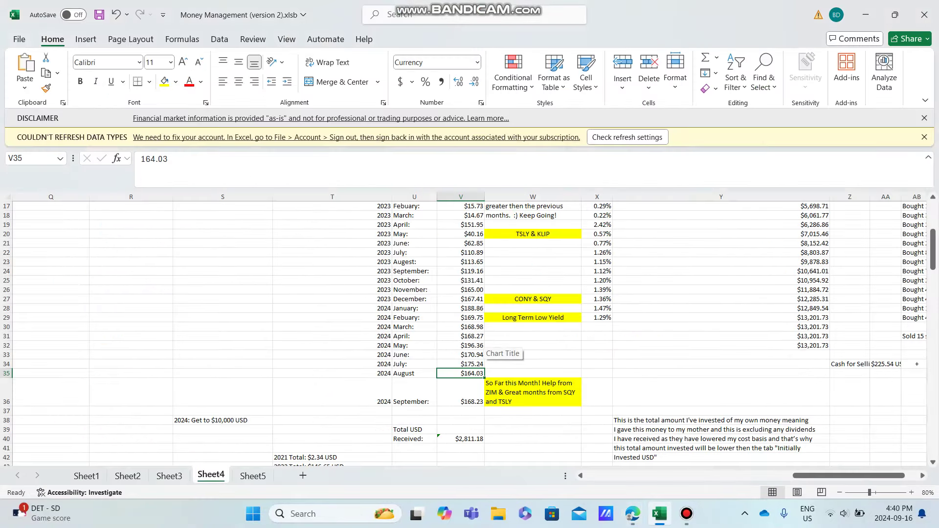
{"action": "key", "text": "Up"}
{"action": "key", "text": "Up"}
{"action": "key", "text": "Up"}
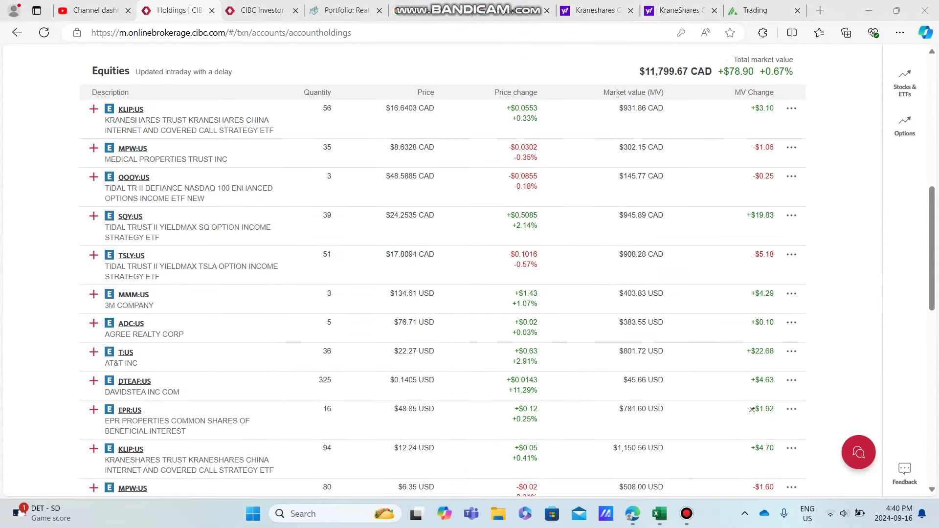
Review the spreadsheet's May, July and September 2024 dividend totals
{"action": "left_click", "coordinate": [708, 440]}
{"action": "left_click", "coordinate": [514, 10]}
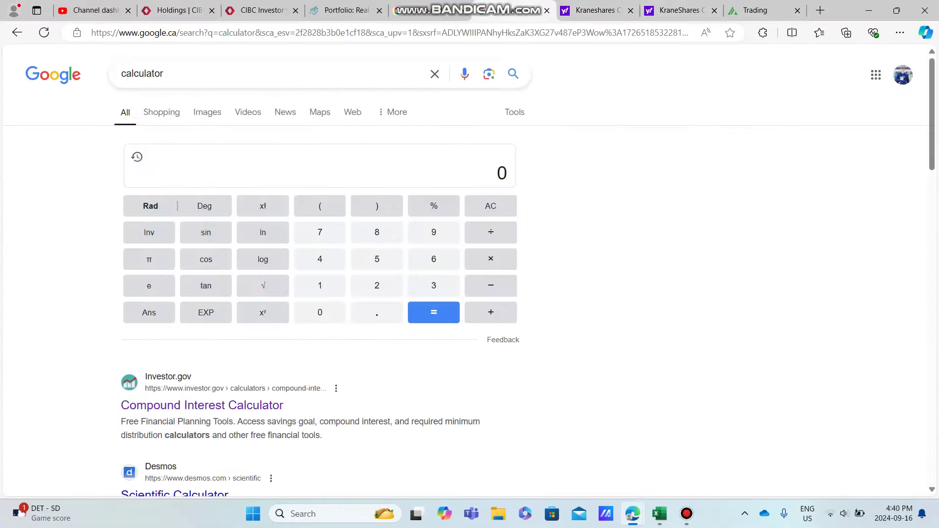
{"action": "key", "text": "alt+Tab"}
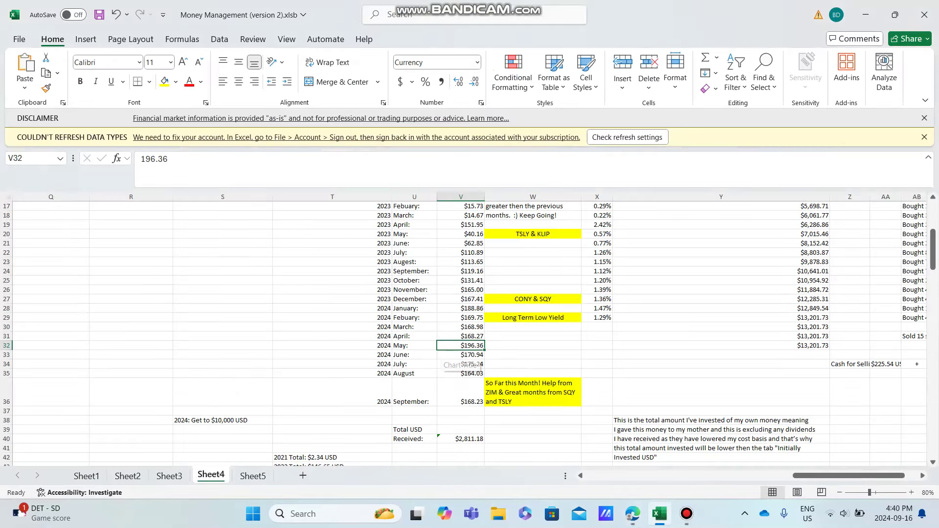
{"action": "key", "text": "Down"}
{"action": "key", "text": "Down"}
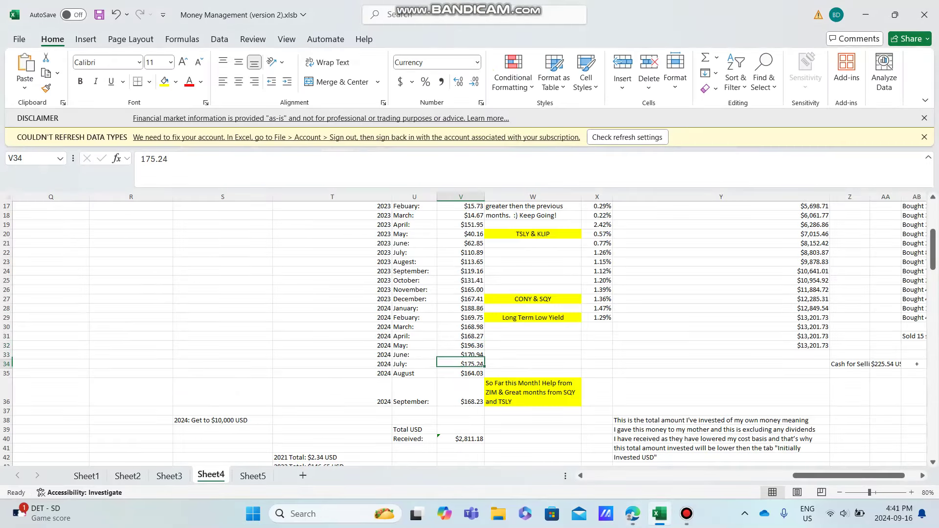
{"action": "key", "text": "Down"}
{"action": "key", "text": "Down"}
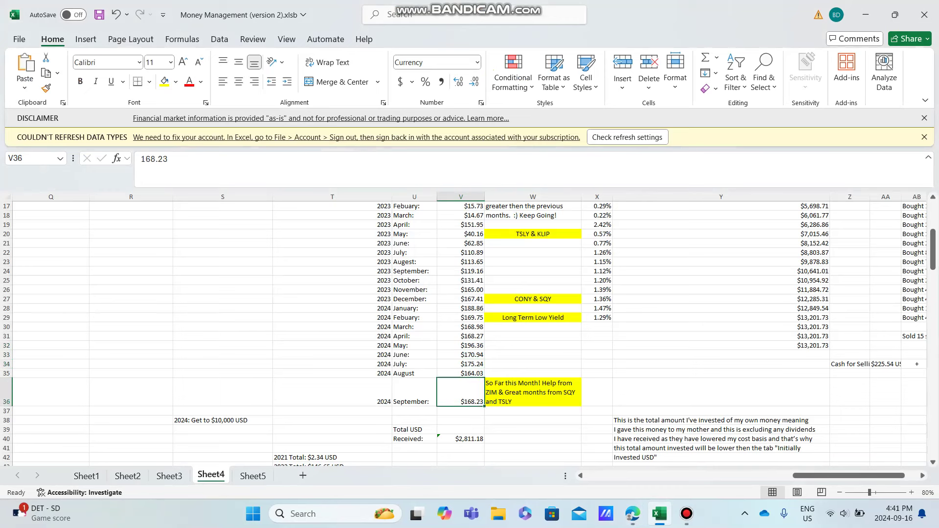
{"action": "key", "text": "Up"}
{"action": "key", "text": "Up"}
{"action": "key", "text": "Up"}
{"action": "key", "text": "Up"}
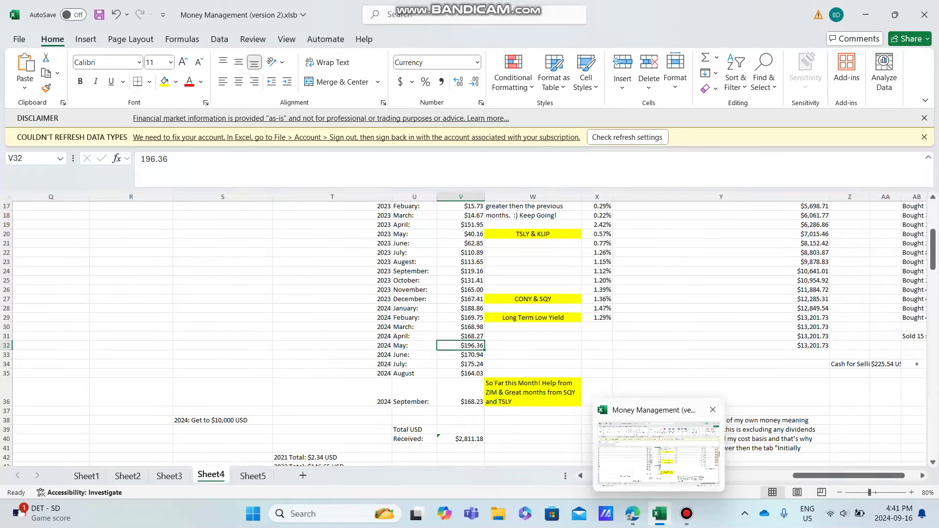
Add the May through August monthly amounts in the calculator, reaching 541 + 164 = 705
{"action": "left_click", "coordinate": [703, 433]}
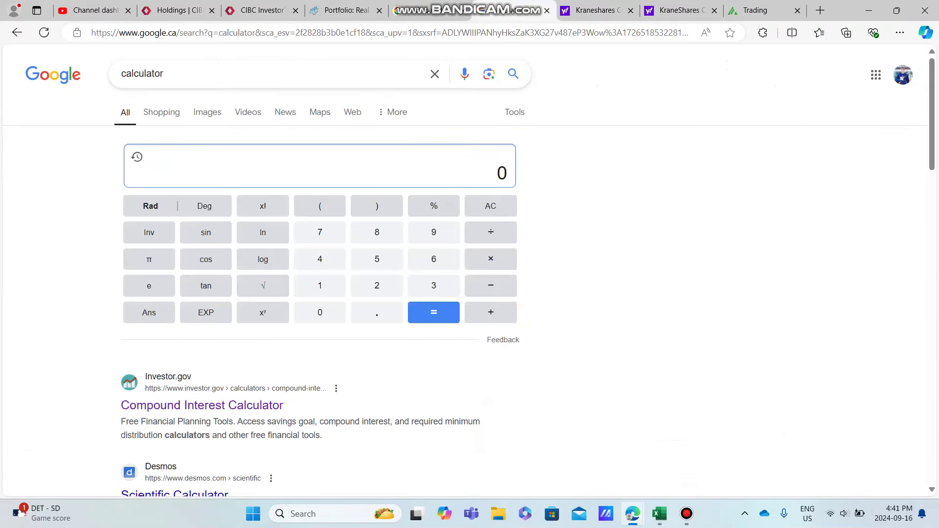
{"action": "type", "text": "196 "}
{"action": "type", "text": "+"}
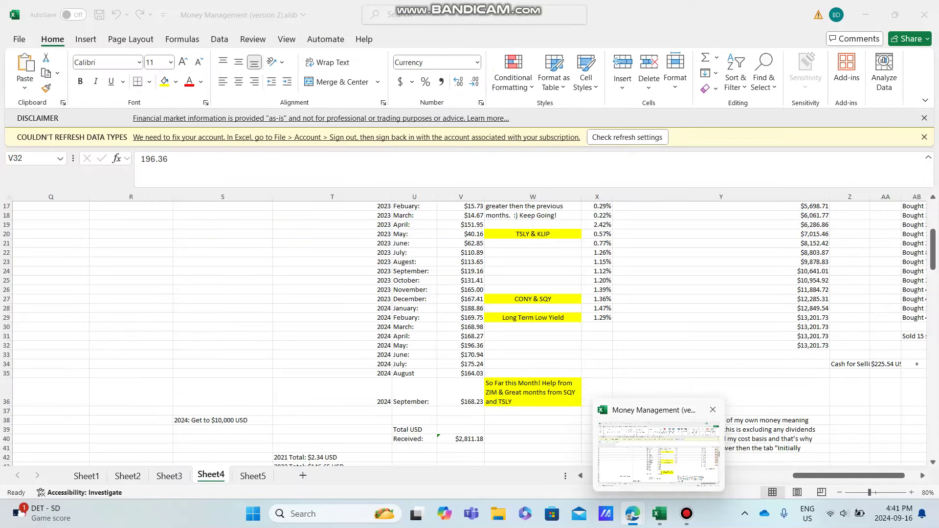
{"action": "left_click", "coordinate": [659, 450]}
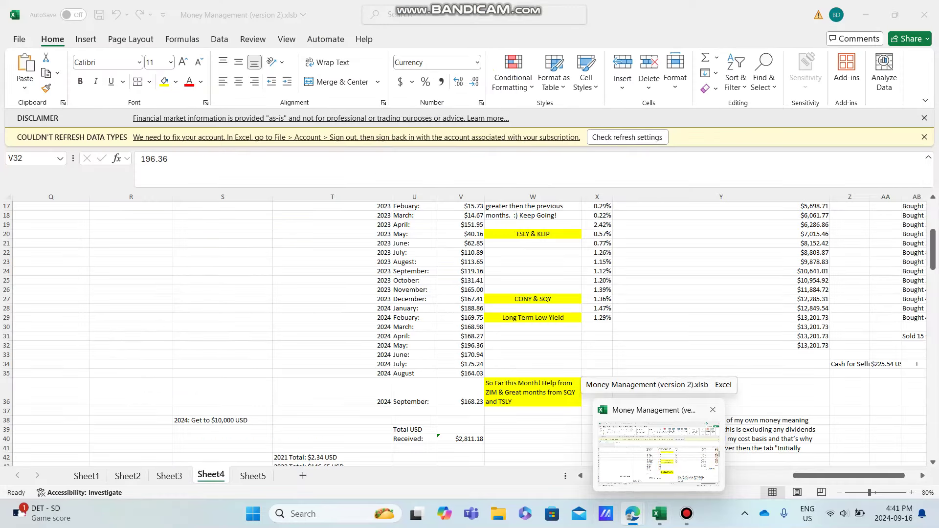
{"action": "left_click", "coordinate": [659, 449]}
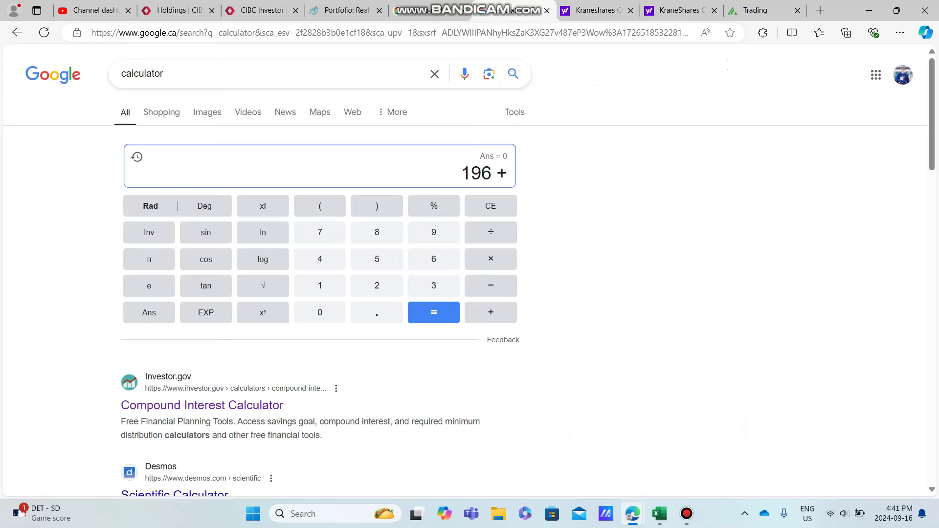
{"action": "type", "text": " 170"}
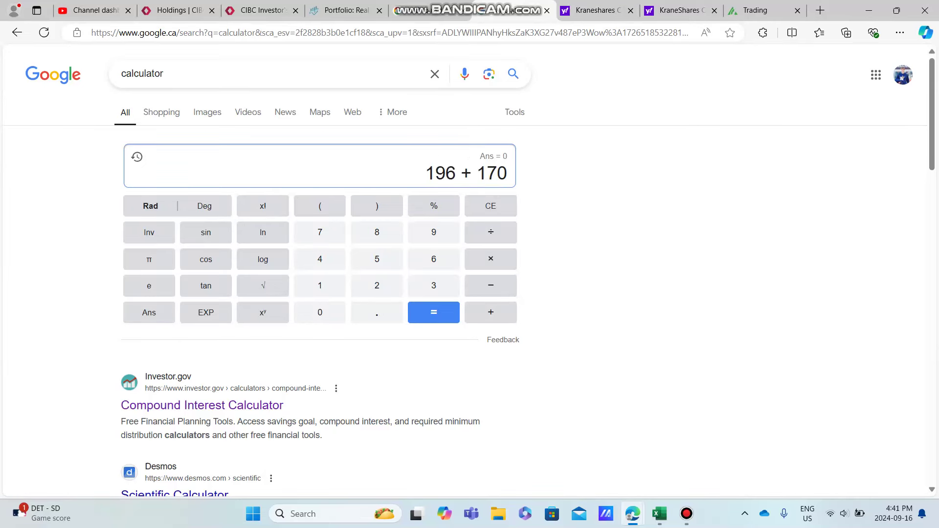
{"action": "key", "text": "Return"}
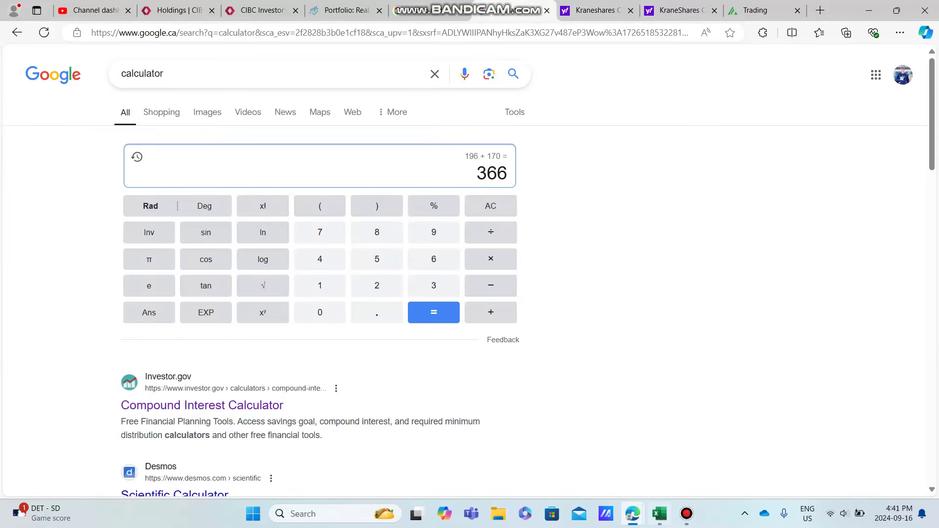
{"action": "mouse_move", "coordinate": [659, 513]}
{"action": "left_click", "coordinate": [658, 450]}
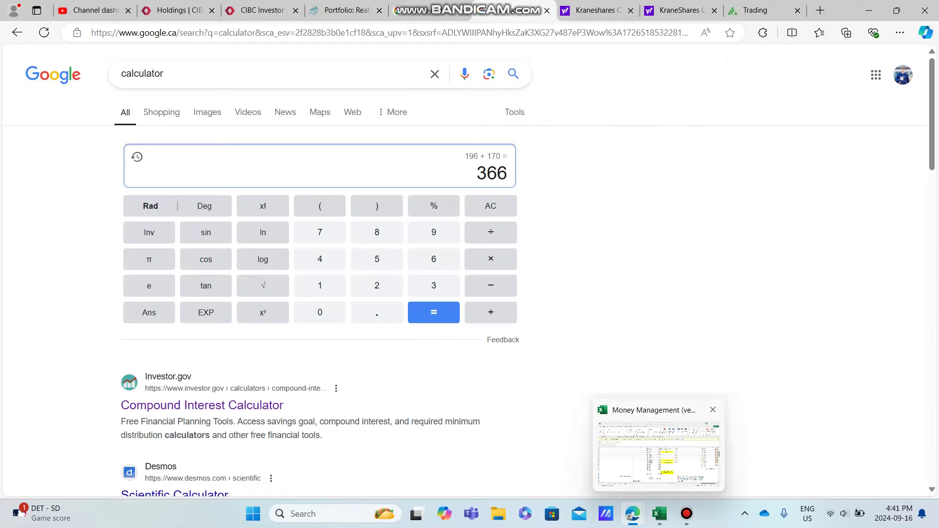
{"action": "type", "text": "+ 1"}
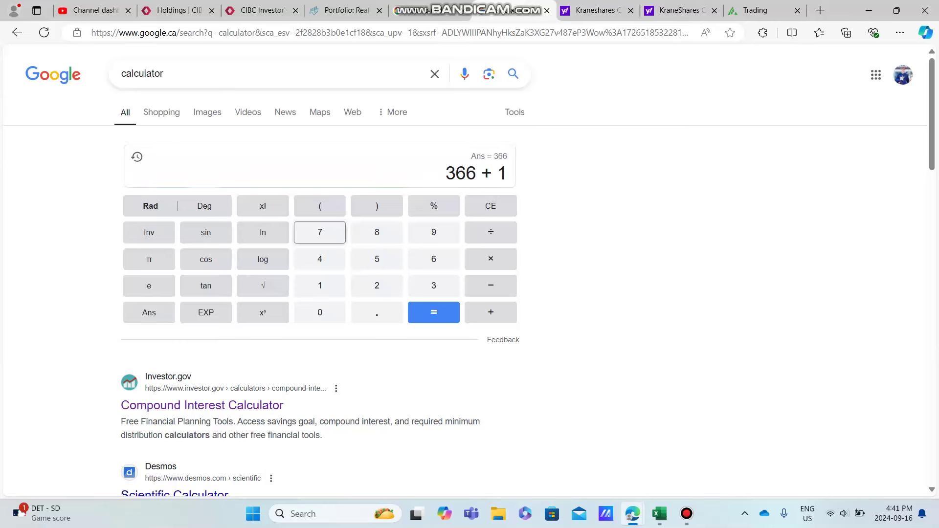
{"action": "type", "text": "75"}
{"action": "key", "text": "Return"}
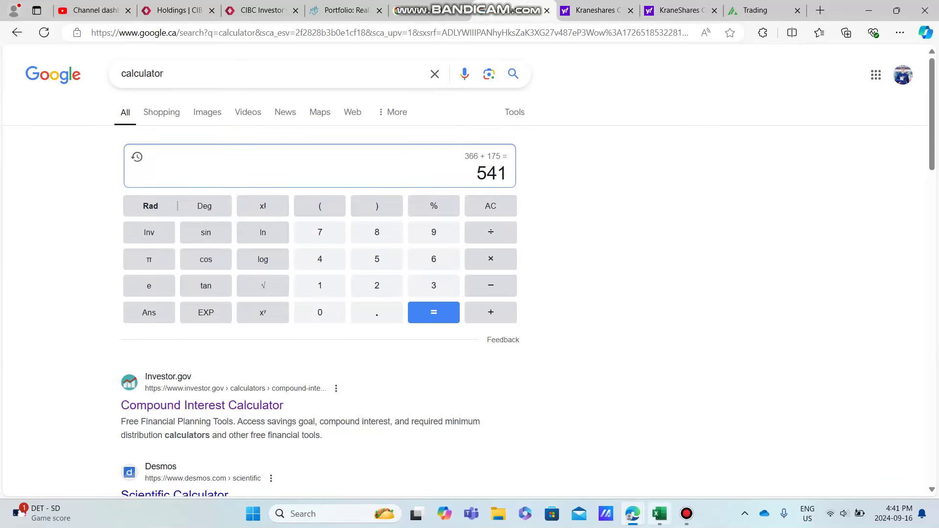
{"action": "left_click", "coordinate": [659, 514]}
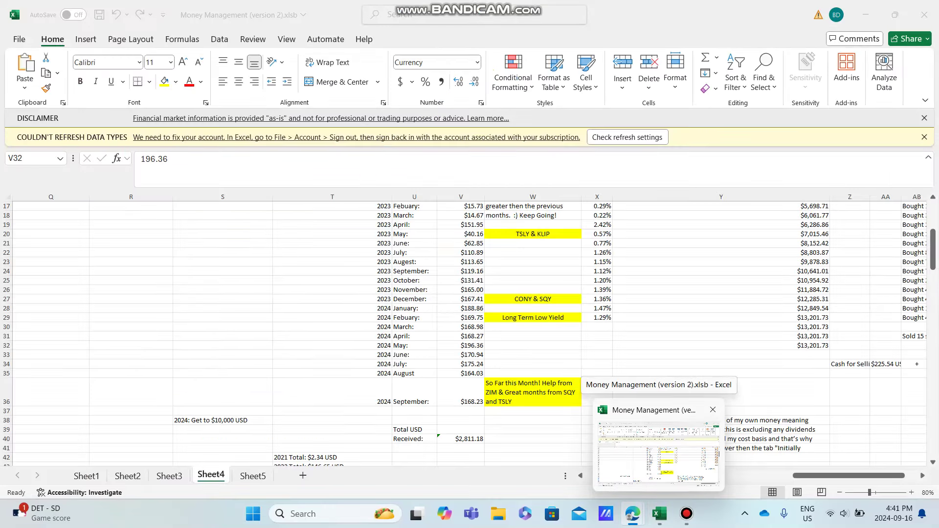
{"action": "left_click", "coordinate": [658, 448]}
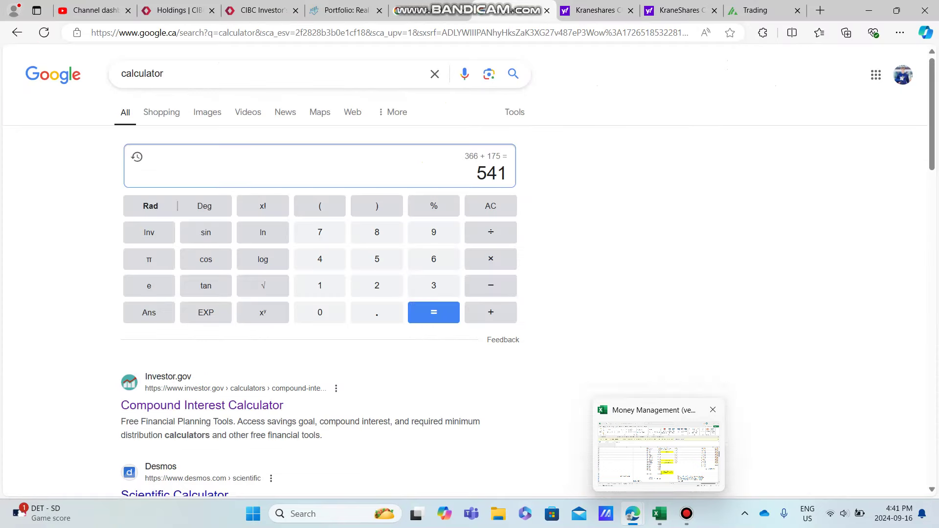
{"action": "type", "text": "+16"}
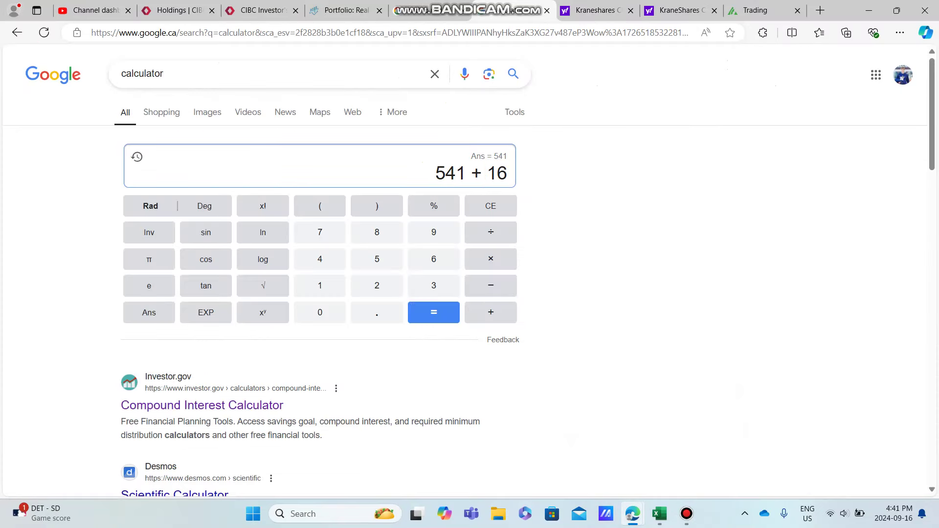
{"action": "type", "text": "4"}
{"action": "key", "text": "Return"}
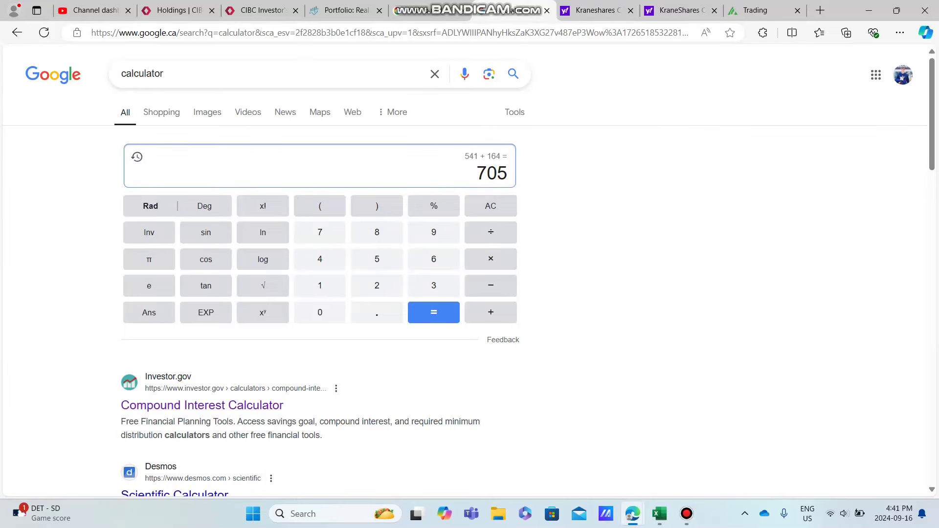
Recheck the spreadsheet's September $168.23 and August $164.03 totals
{"action": "left_click", "coordinate": [658, 449]}
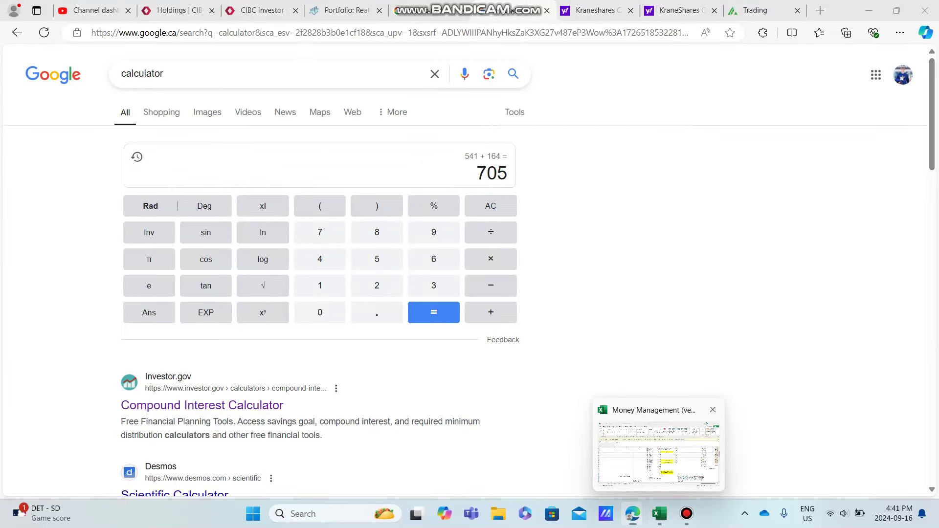
{"action": "left_click", "coordinate": [414, 354]}
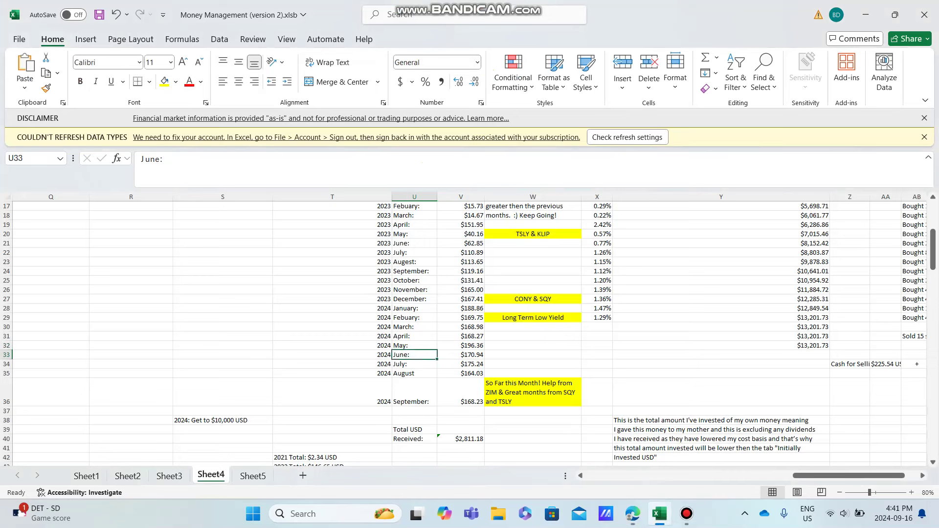
{"action": "key", "text": "Down"}
{"action": "key", "text": "Down"}
{"action": "left_click", "coordinate": [461, 393]}
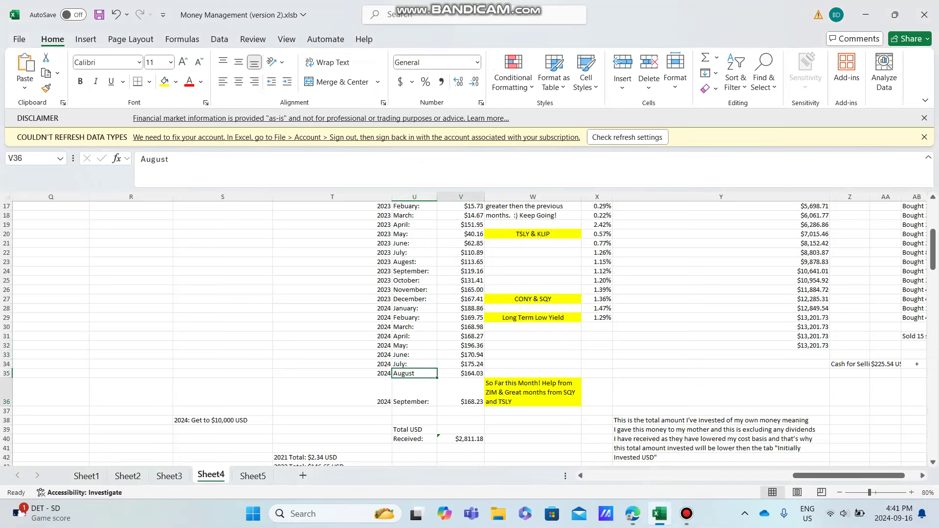
{"action": "left_click", "coordinate": [632, 514]}
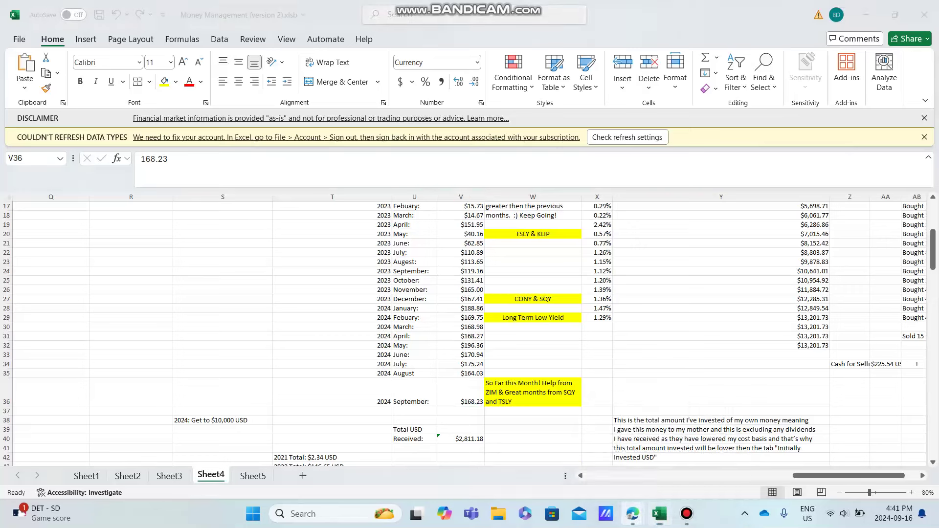
{"action": "left_click", "coordinate": [659, 514]}
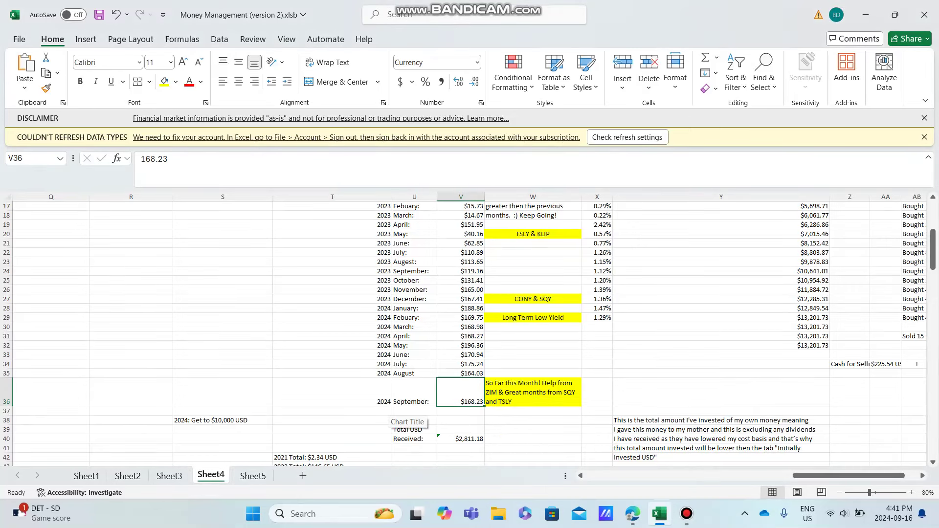
{"action": "key", "text": "Up"}
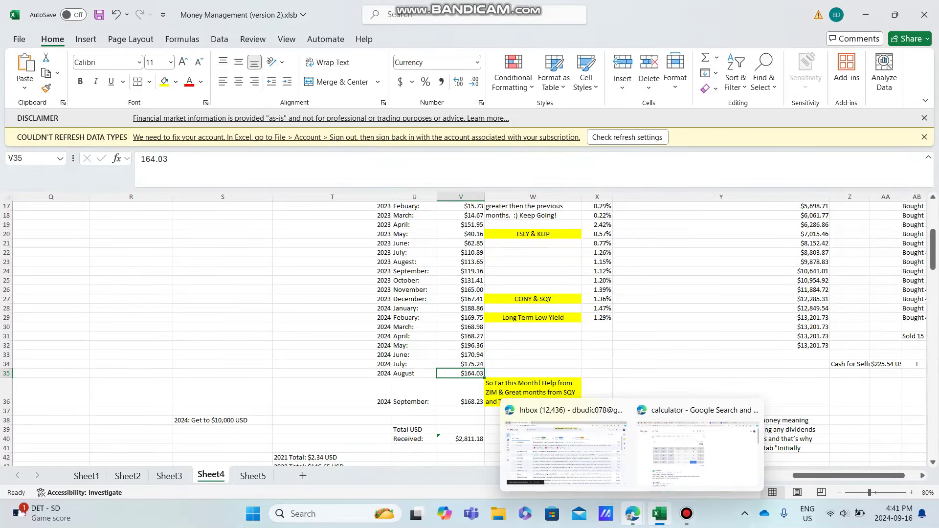
{"action": "left_click", "coordinate": [698, 440]}
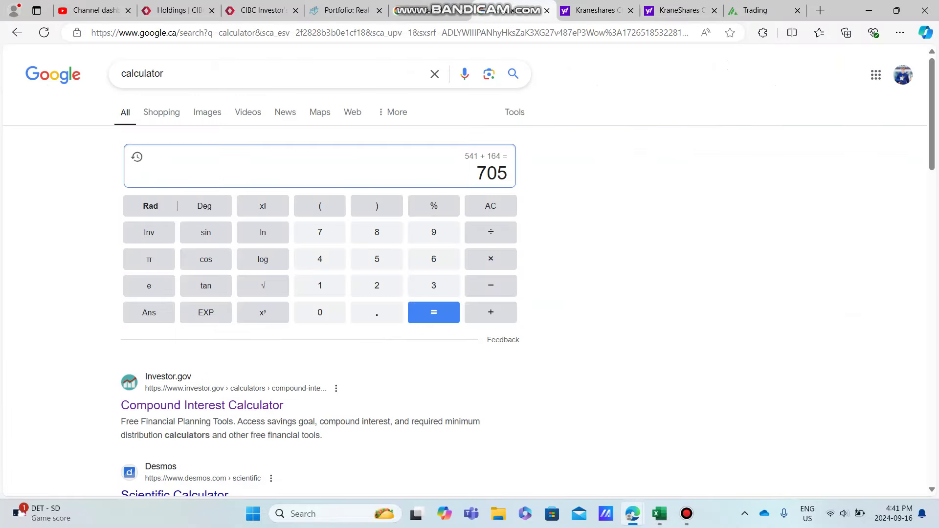
Note the $38.13 ZIM dividend in CIBC history and glance at the Dividend Tracker
{"action": "left_click", "coordinate": [262, 10]}
{"action": "scroll", "coordinate": [443, 272], "scroll_direction": "up", "scroll_amount": 1}
{"action": "scroll", "coordinate": [443, 272], "scroll_direction": "down", "scroll_amount": 1}
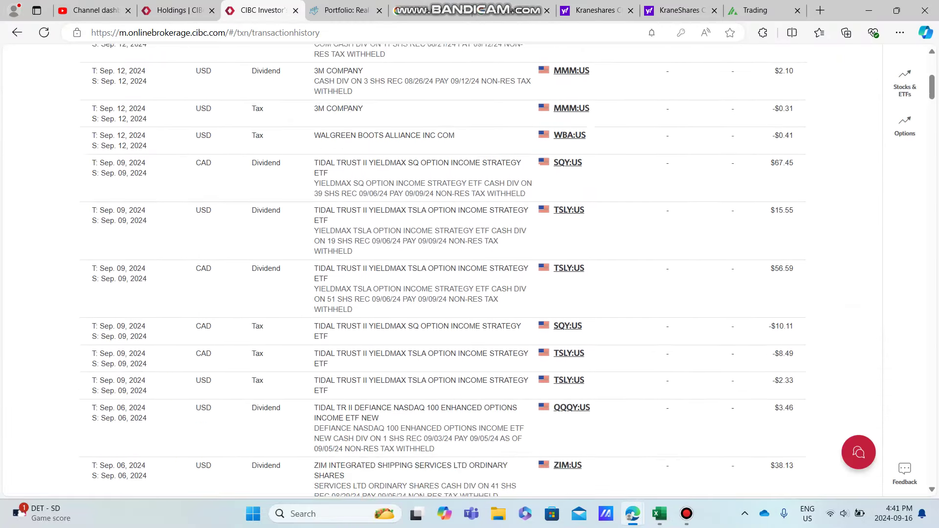
{"action": "scroll", "coordinate": [442, 272], "scroll_direction": "down", "scroll_amount": 1}
{"action": "scroll", "coordinate": [443, 272], "scroll_direction": "down", "scroll_amount": 1}
{"action": "scroll", "coordinate": [443, 273], "scroll_direction": "down", "scroll_amount": 1}
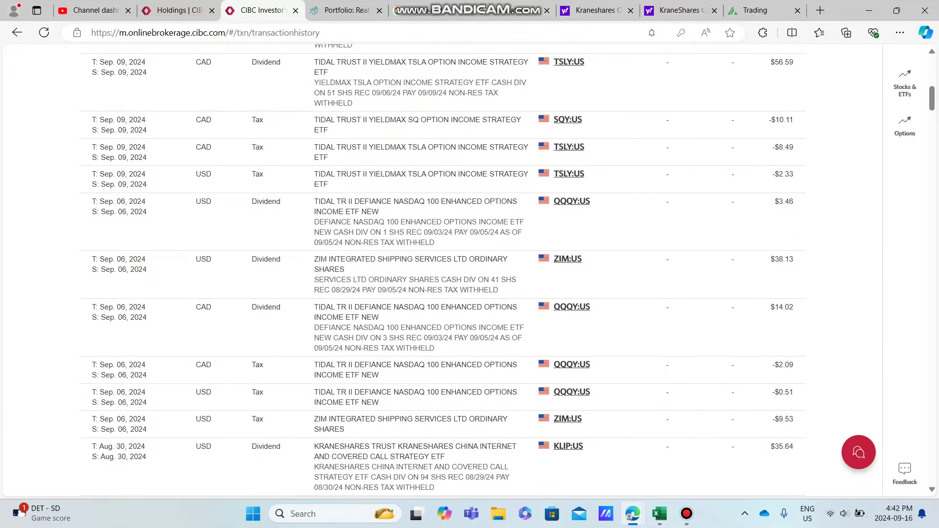
{"action": "left_click_drag", "start_coordinate": [783, 260], "coordinate": [770, 259]}
{"action": "left_click", "coordinate": [782, 259]}
{"action": "key", "text": "ctrl+Tab"}
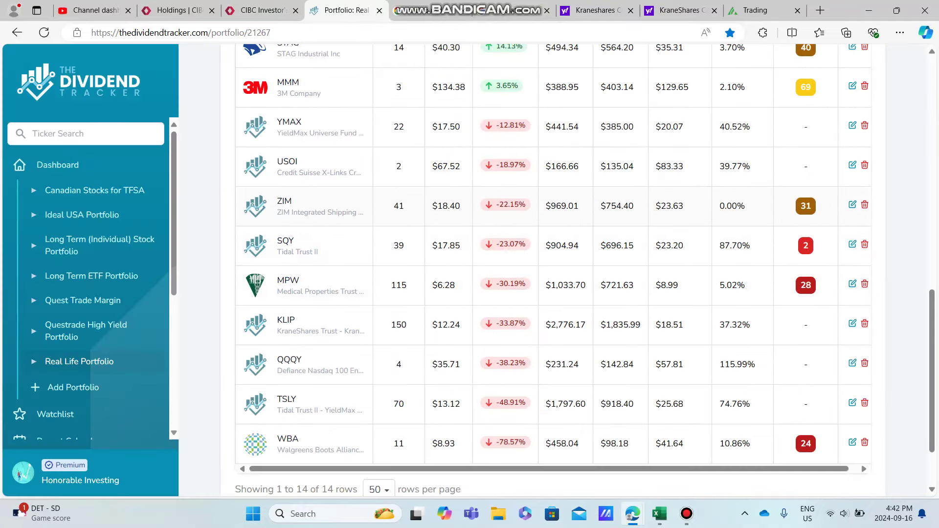
{"action": "scroll", "coordinate": [558, 272], "scroll_direction": "up", "scroll_amount": 1}
{"action": "scroll", "coordinate": [558, 272], "scroll_direction": "up", "scroll_amount": 1}
{"action": "scroll", "coordinate": [558, 272], "scroll_direction": "up", "scroll_amount": 2}
{"action": "scroll", "coordinate": [558, 272], "scroll_direction": "up", "scroll_amount": 3}
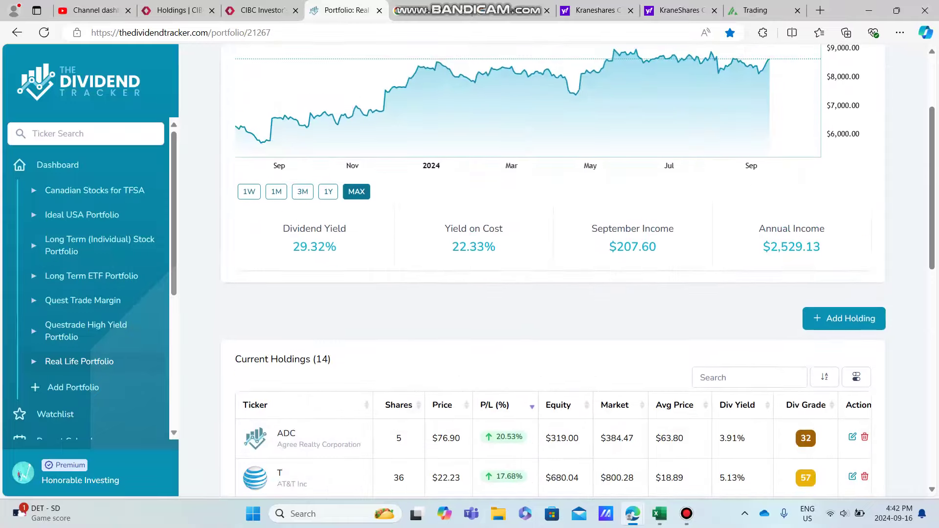
{"action": "scroll", "coordinate": [374, 279], "scroll_direction": "up", "scroll_amount": 2}
{"action": "key", "text": "ctrl+shift+Tab"}
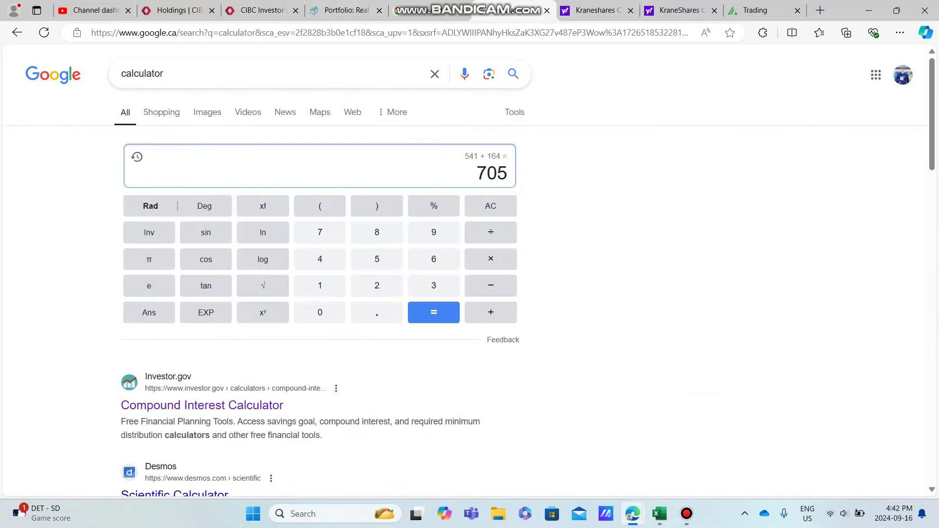
{"action": "type", "text": "*"}
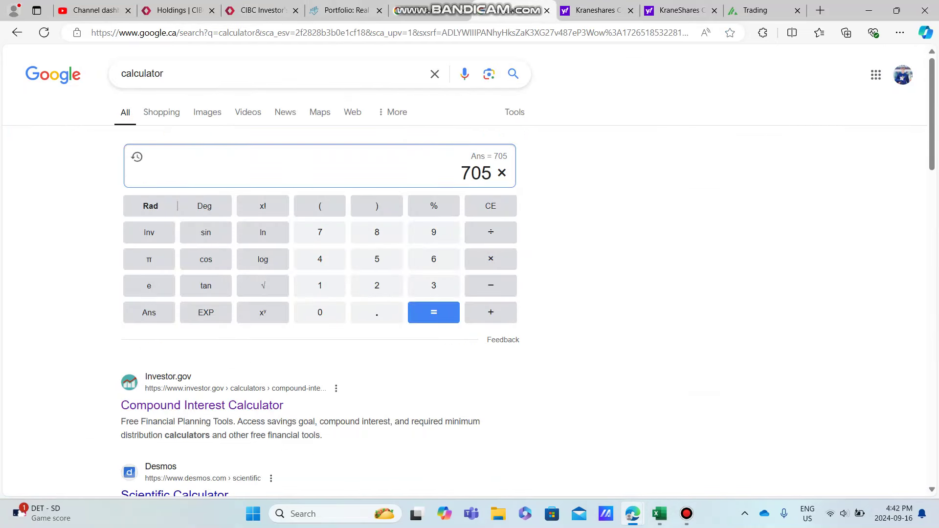
{"action": "type", "text": "1.36"}
Multiply 705 by 1.36 to get 958.8 CAD and copy the result
{"action": "key", "text": "Return"}
{"action": "key", "text": "ctrl+c"}
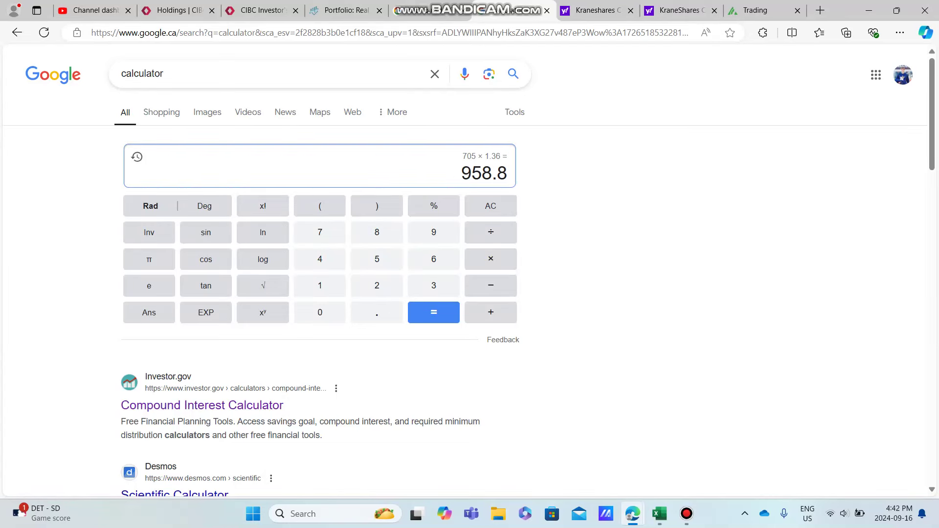
{"action": "key", "text": "ctrl+3"}
Note the $11,799.67 CAD securities total in CIBC holdings before returning to the Dividend Tracker
{"action": "key", "text": "ctrl+2"}
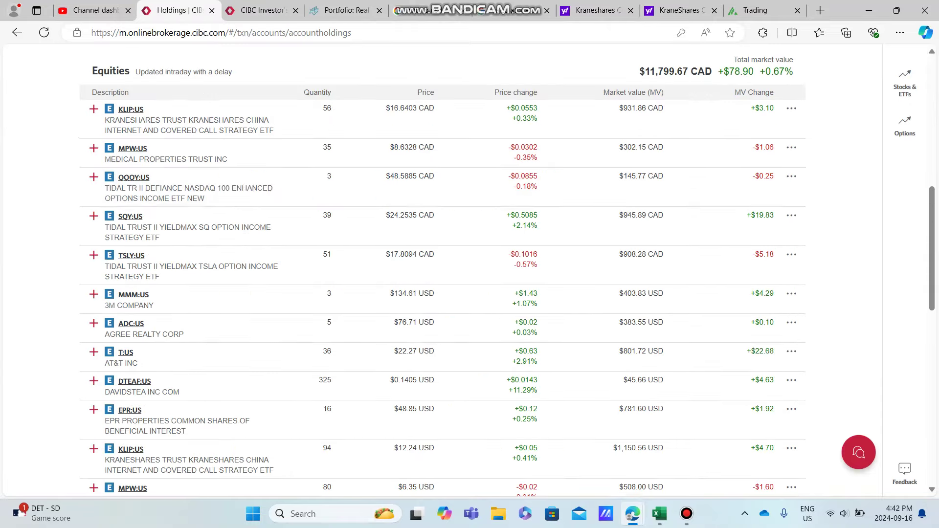
{"action": "scroll", "coordinate": [440, 352], "scroll_direction": "up", "scroll_amount": 2}
{"action": "scroll", "coordinate": [470, 293], "scroll_direction": "up", "scroll_amount": 1}
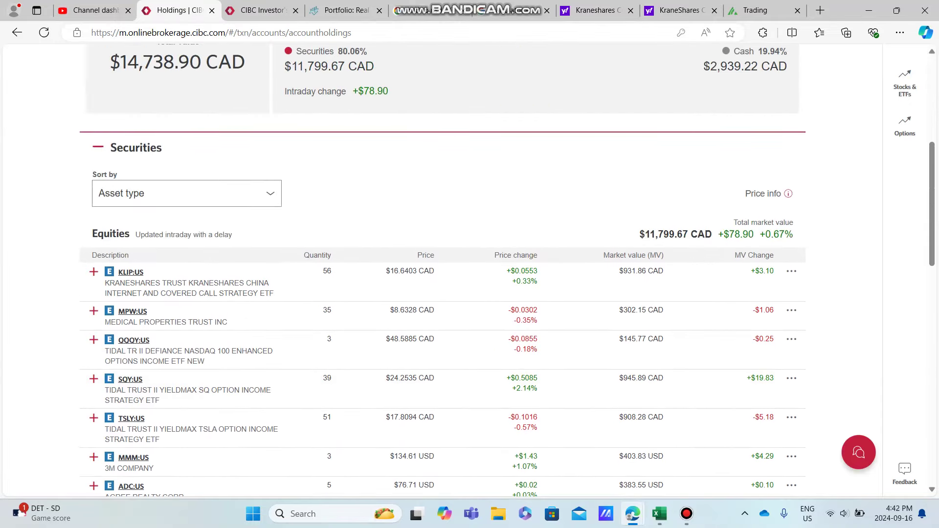
{"action": "mouse_move", "coordinate": [376, 66]}
{"action": "left_mouse_down"}
{"action": "mouse_move", "coordinate": [291, 66]}
{"action": "mouse_move", "coordinate": [375, 66]}
{"action": "left_mouse_up"}
{"action": "left_click", "coordinate": [341, 11]}
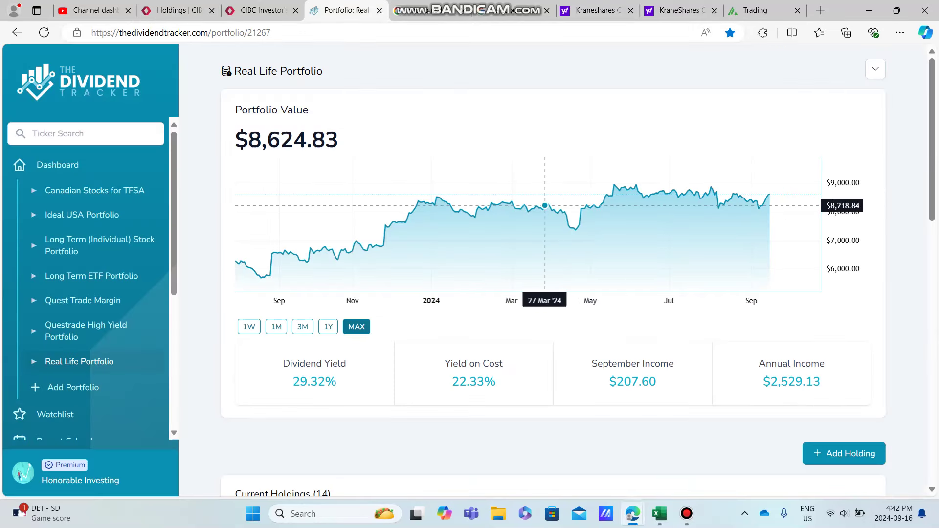
{"action": "scroll", "coordinate": [727, 206], "scroll_direction": "up", "scroll_amount": 2}
{"action": "scroll", "coordinate": [736, 204], "scroll_direction": "up", "scroll_amount": 2}
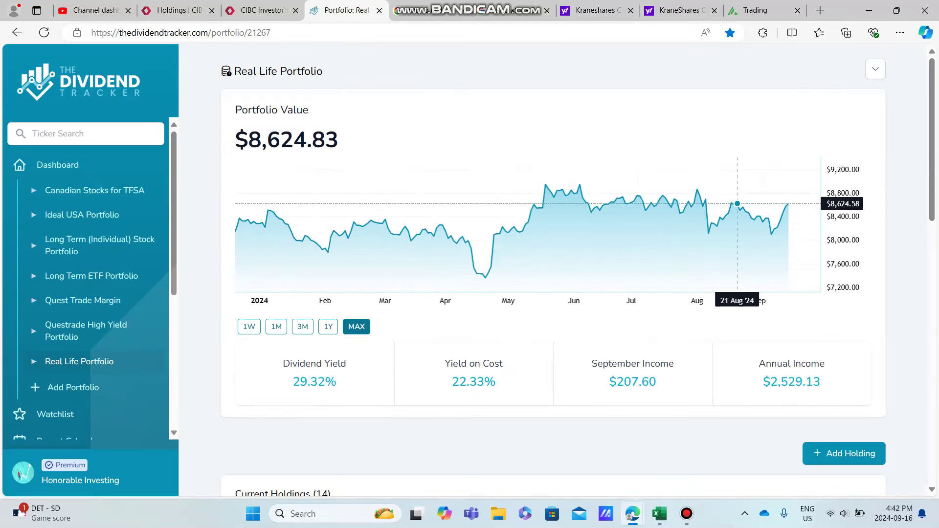
{"action": "scroll", "coordinate": [332, 220], "scroll_direction": "down", "scroll_amount": 2}
{"action": "scroll", "coordinate": [447, 227], "scroll_direction": "down", "scroll_amount": 2}
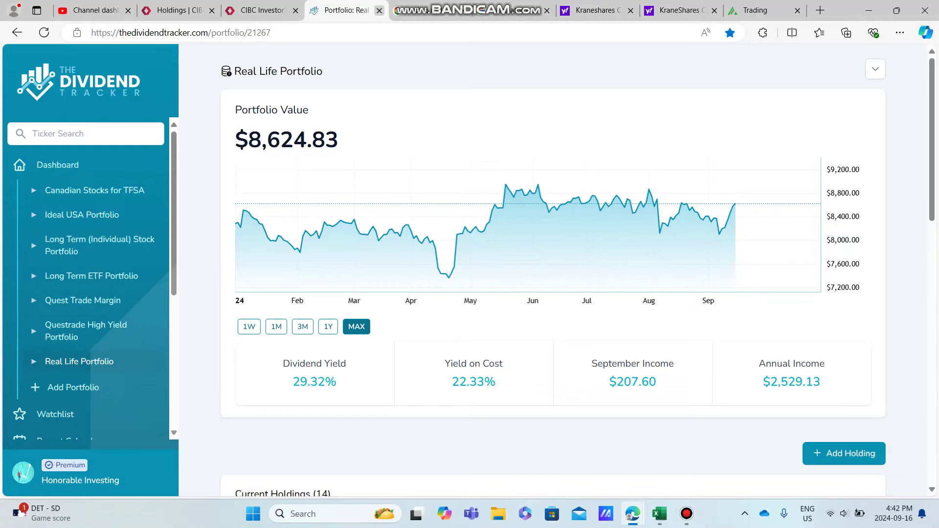
Cycle through the CIBC, YouTube Studio, CAD-to-USD and calculator tabs, ending on the KWEB quote
{"action": "left_click", "coordinate": [260, 11]}
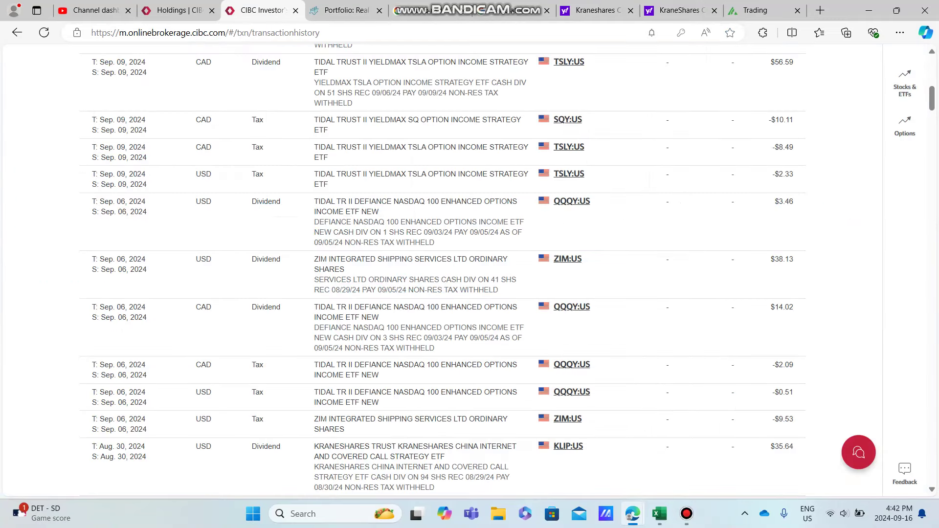
{"action": "left_click", "coordinate": [96, 11]}
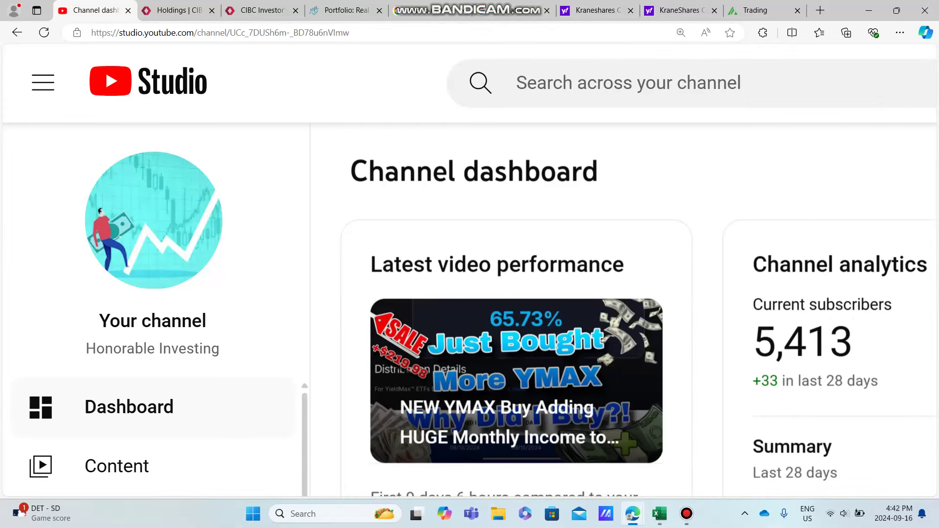
{"action": "left_click", "coordinate": [261, 11]}
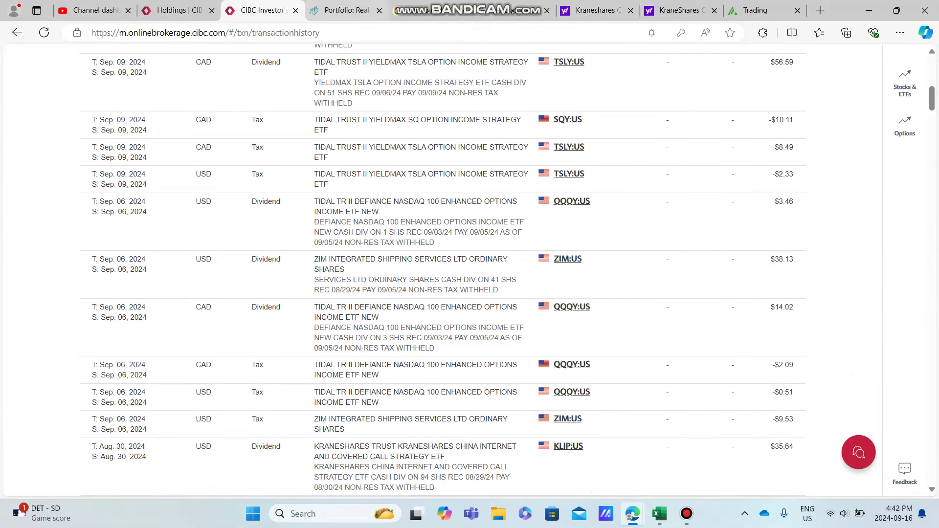
{"action": "left_click", "coordinate": [345, 10]}
{"action": "left_click", "coordinate": [419, 11]}
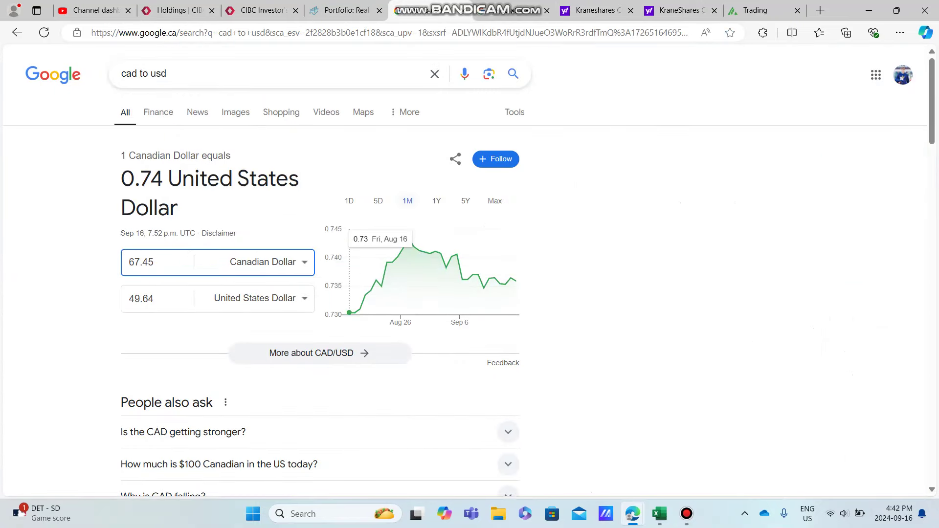
{"action": "left_click", "coordinate": [513, 10]}
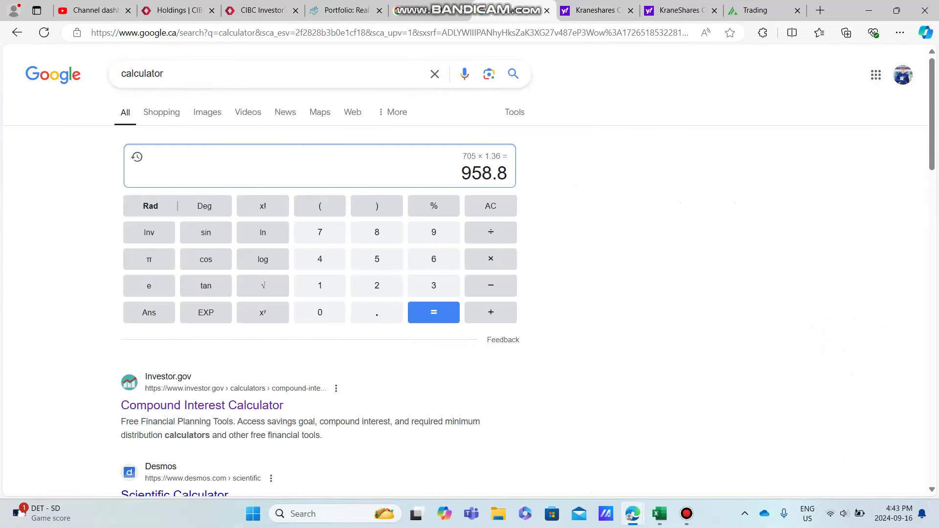
{"action": "left_click", "coordinate": [598, 10]}
{"action": "left_click", "coordinate": [679, 10]}
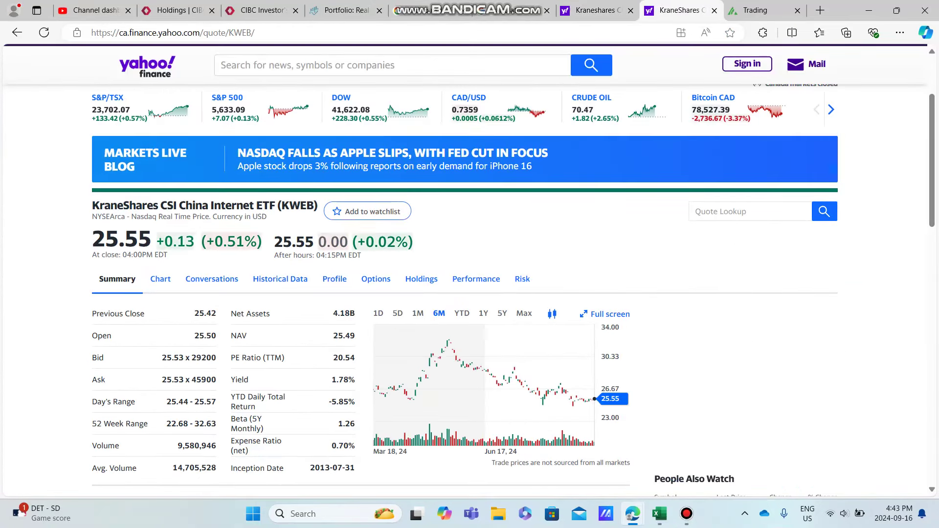